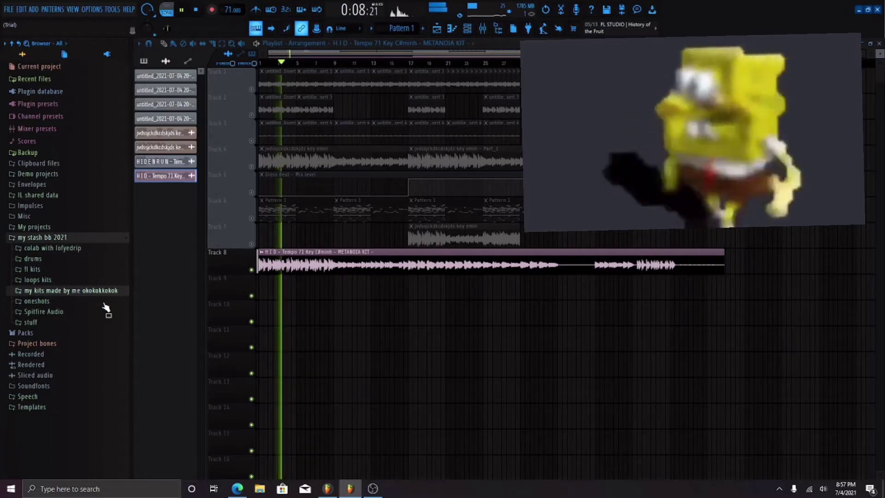
Step: Listen to several sections of the H I D audio clip on Track 8, then stop and return to the song start
{"action": "key", "text": "Left"}
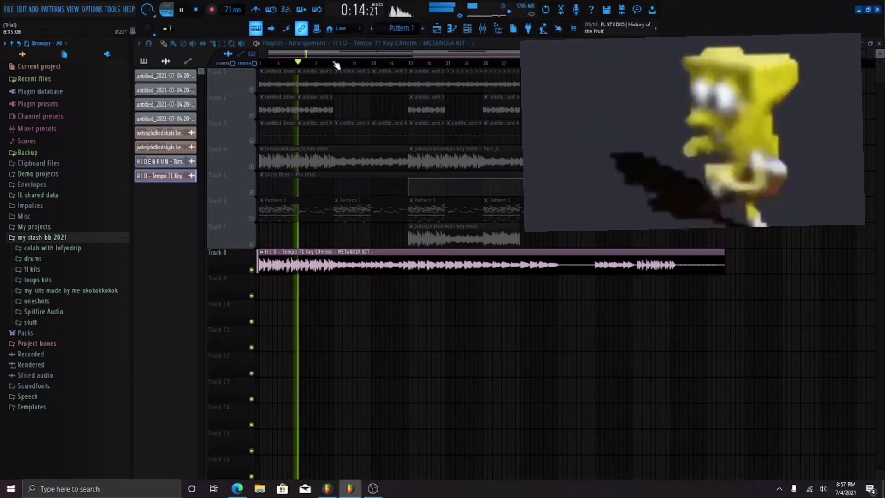
{"action": "left_click", "coordinate": [336, 64]}
{"action": "left_click", "coordinate": [412, 64]}
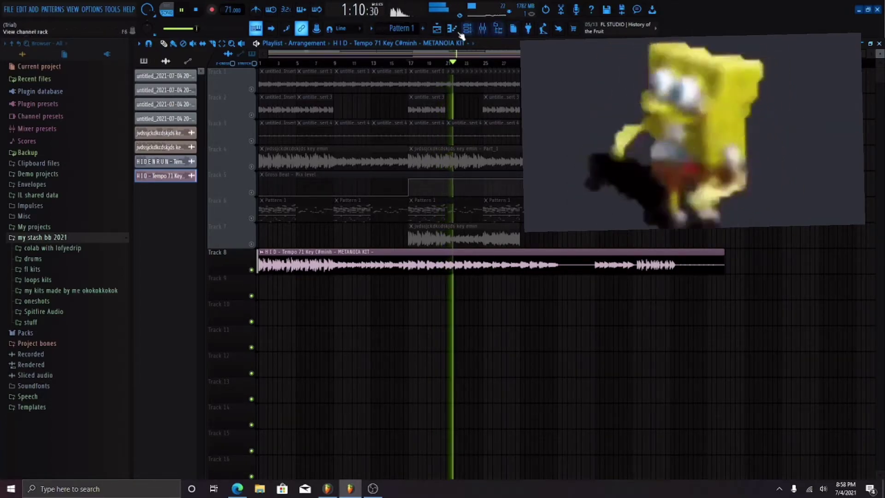
{"action": "left_click", "coordinate": [484, 64]}
{"action": "left_click", "coordinate": [557, 63]}
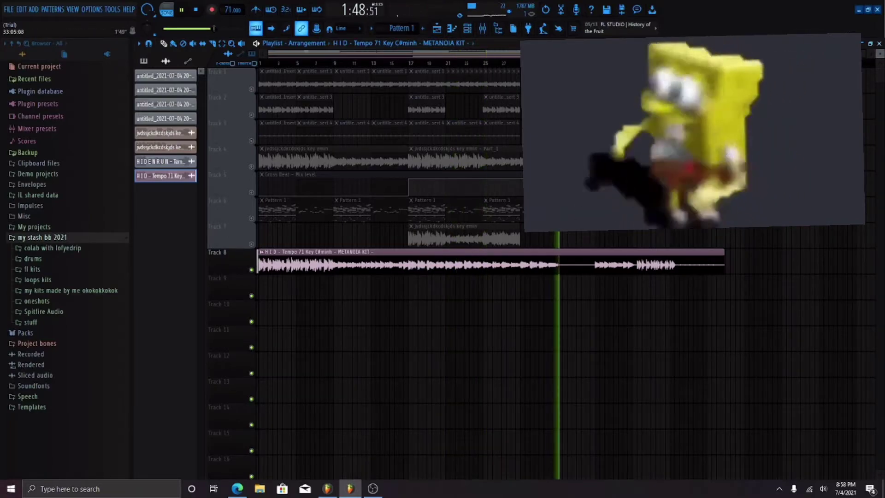
{"action": "left_click", "coordinate": [594, 63]}
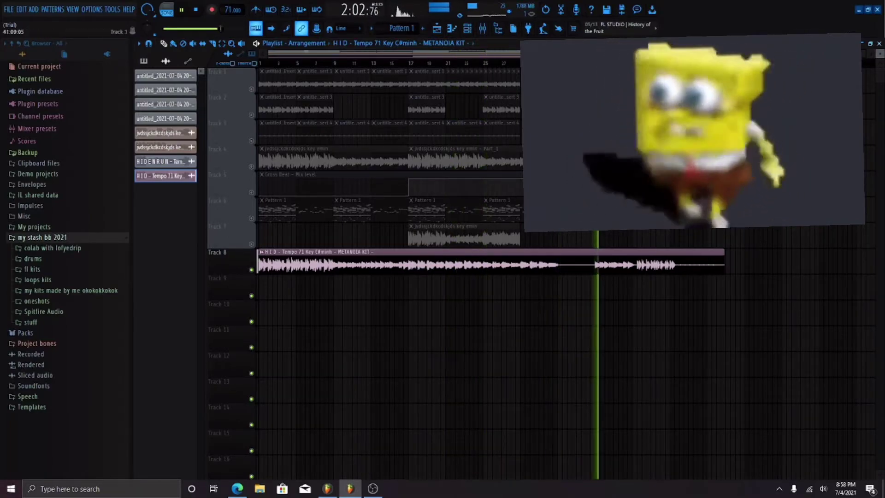
{"action": "left_click", "coordinate": [630, 63]}
{"action": "key", "text": "space"}
{"action": "left_click_drag", "start_coordinate": [337, 64], "coordinate": [2, 44]}
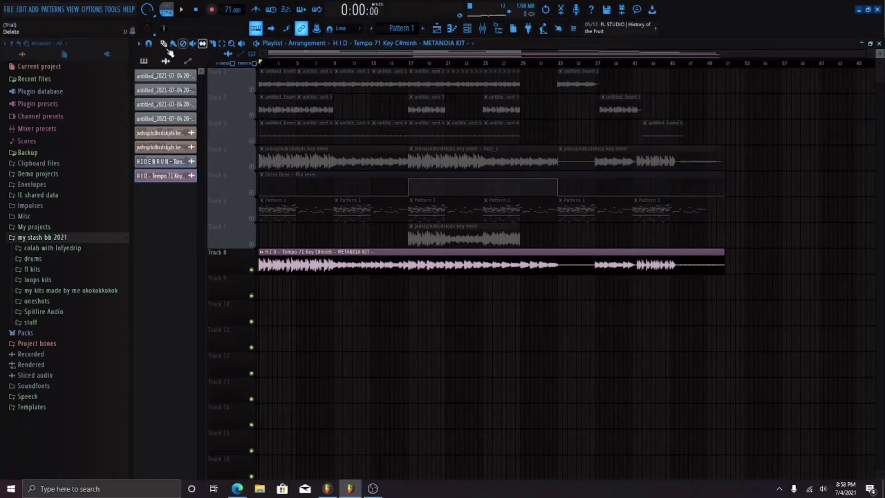
Step: List the patterns in the Playlist picker and show all channels in the Channel rack
{"action": "left_click", "coordinate": [144, 61]}
{"action": "left_click", "coordinate": [165, 81]}
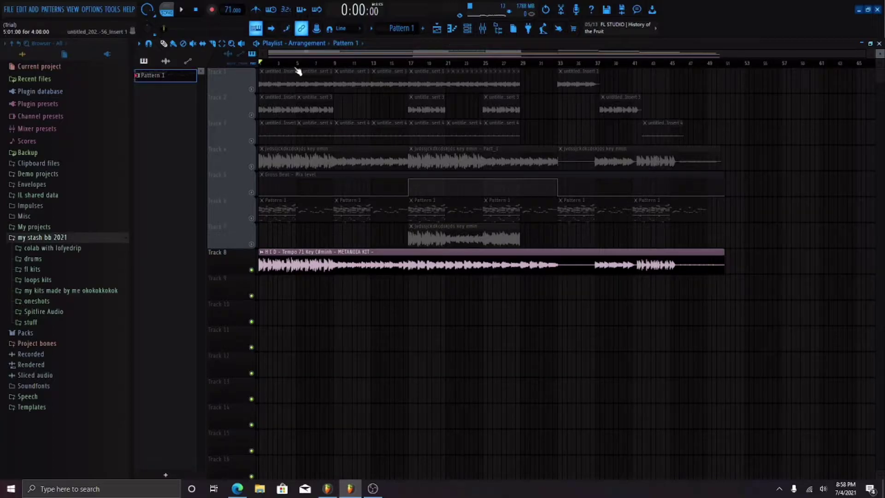
{"action": "left_click", "coordinate": [467, 28]}
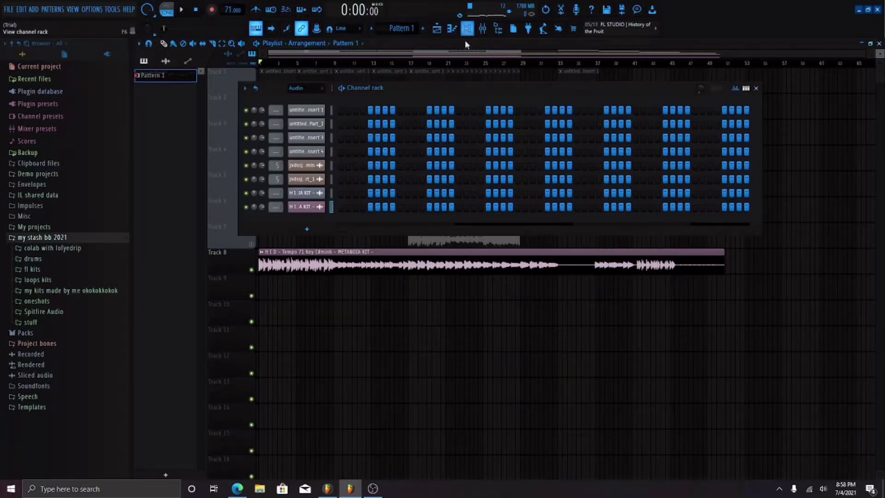
{"action": "left_click", "coordinate": [294, 90]}
{"action": "left_click", "coordinate": [312, 113]}
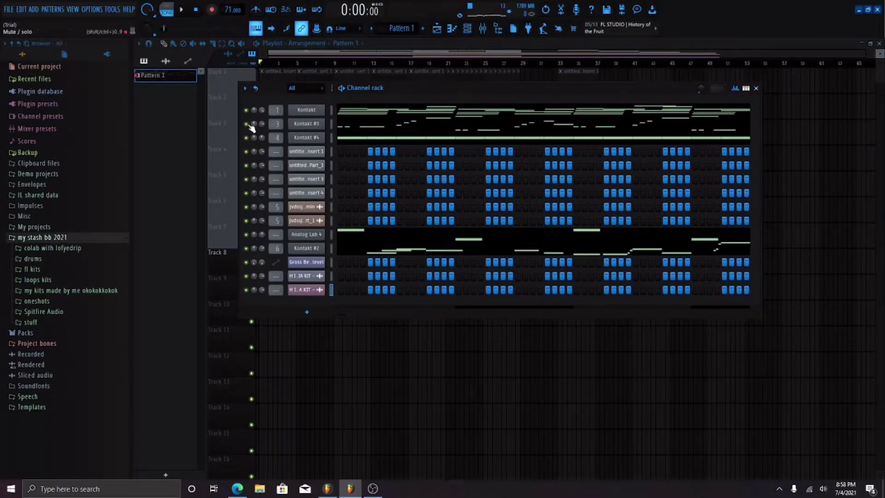
Step: Solo Insert 1 in the mixer and disarm disk recording on Inserts 1, 3 and 4
{"action": "left_click", "coordinate": [483, 29]}
{"action": "right_click", "coordinate": [189, 206]}
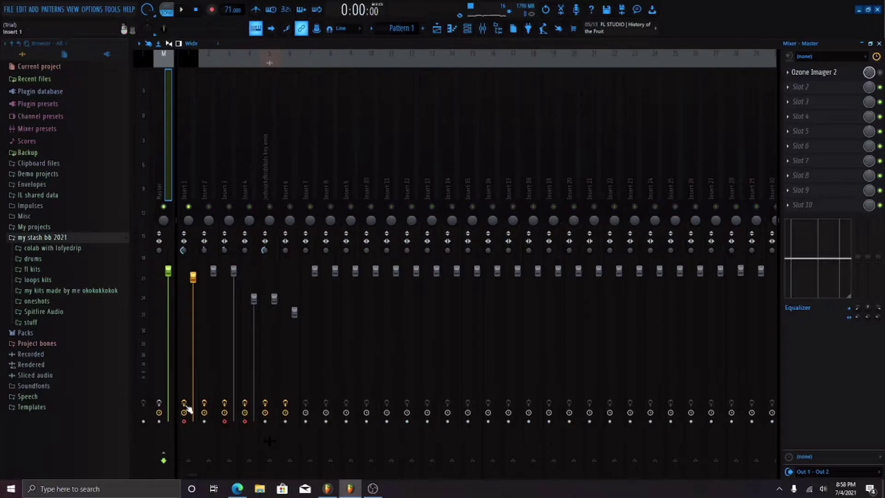
{"action": "left_click", "coordinate": [184, 421]}
{"action": "left_click", "coordinate": [225, 420]}
{"action": "left_click", "coordinate": [244, 421]}
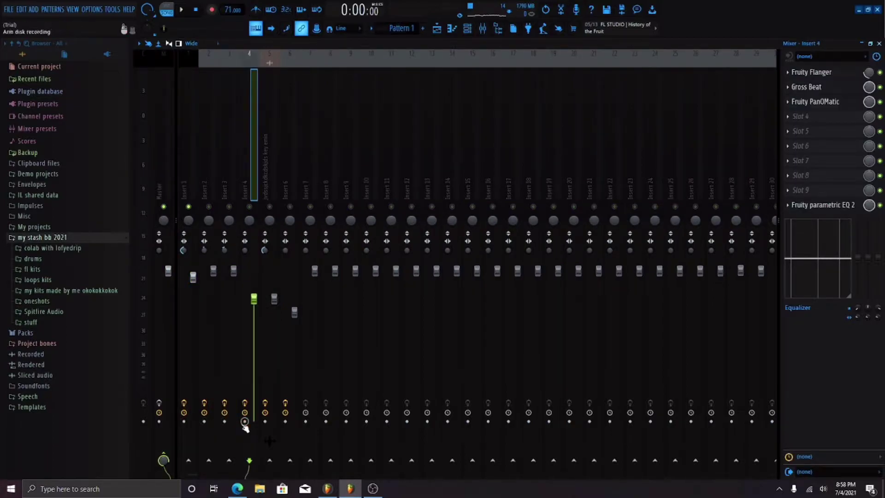
{"action": "left_click", "coordinate": [187, 180]}
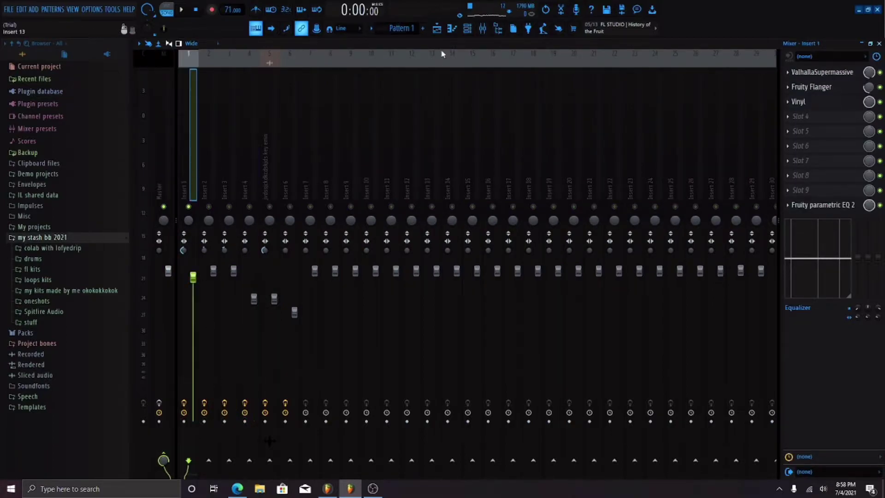
Step: Inspect the E-Piano instrument loaded in the first Kontakt channel
{"action": "left_click", "coordinate": [879, 44]}
{"action": "left_click", "coordinate": [308, 112]}
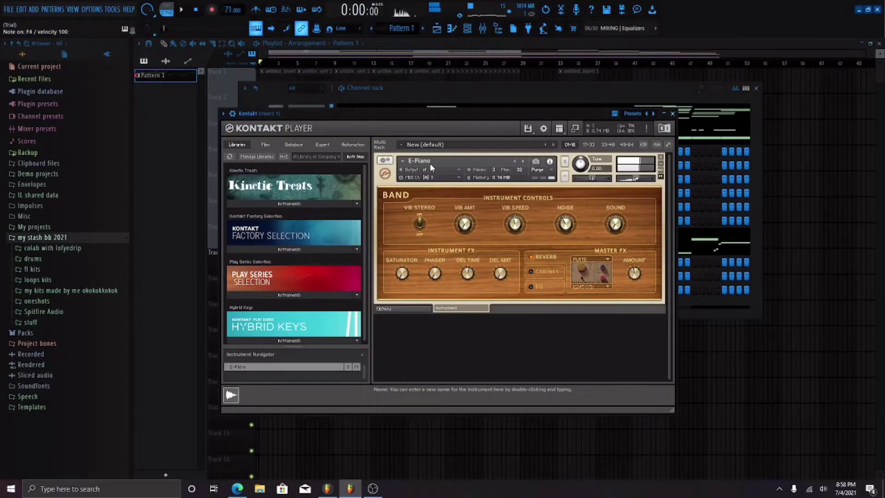
{"action": "left_click", "coordinate": [672, 114]}
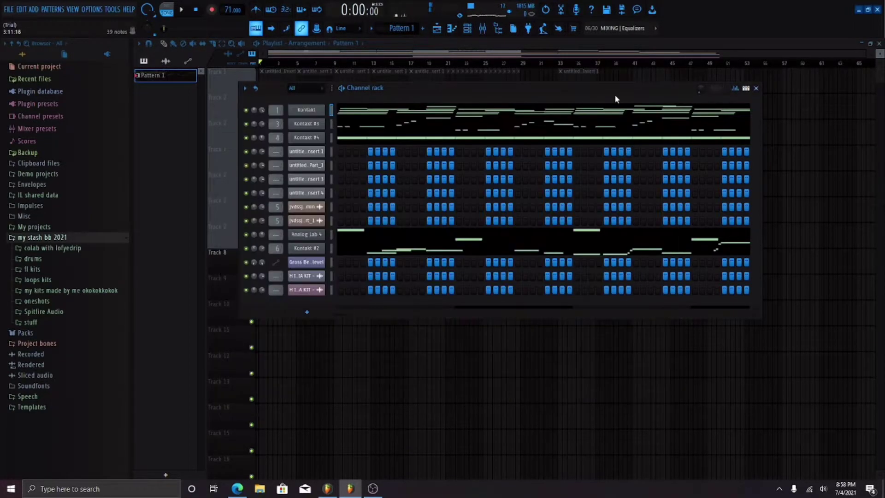
Step: Review the ValhallaSupermassive and Fruity Flanger settings on mixer Insert 1, including the flanger's preset list
{"action": "left_click", "coordinate": [472, 29]}
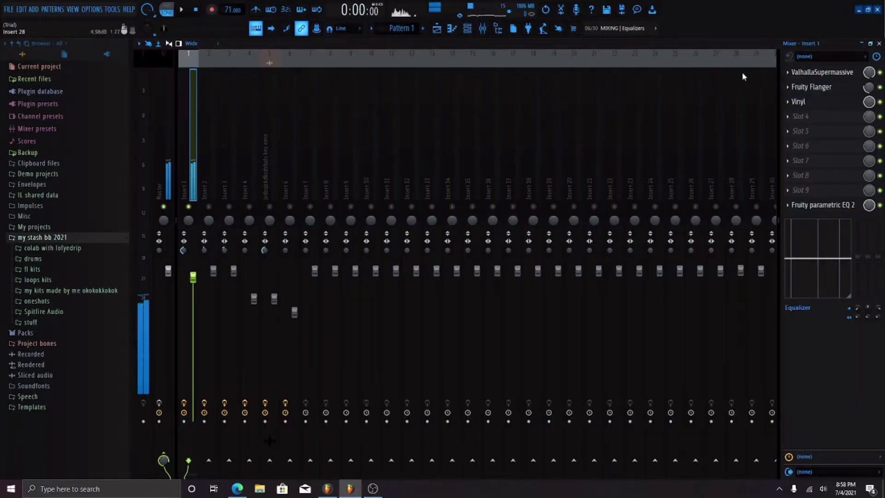
{"action": "left_click", "coordinate": [847, 74]}
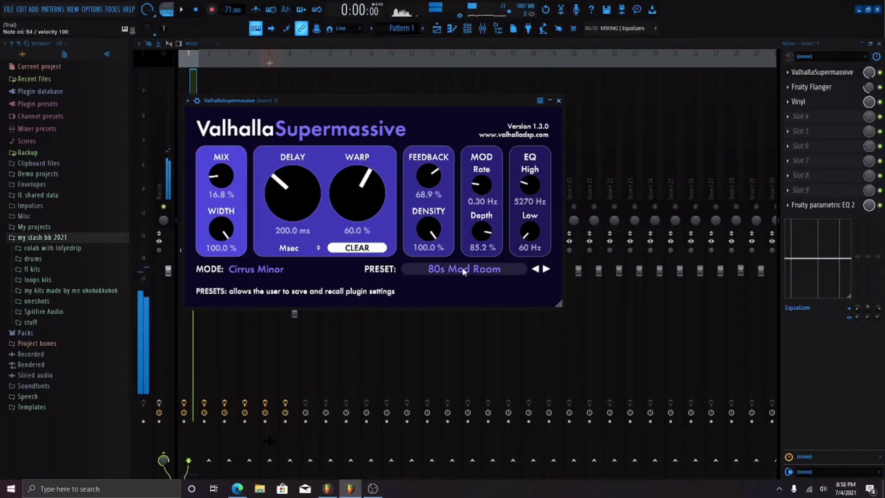
{"action": "left_click", "coordinate": [559, 101]}
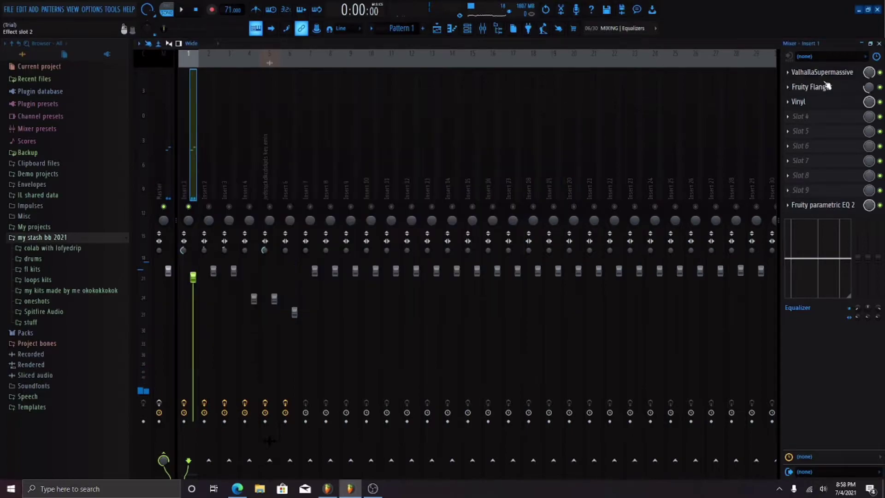
{"action": "left_click", "coordinate": [824, 87]}
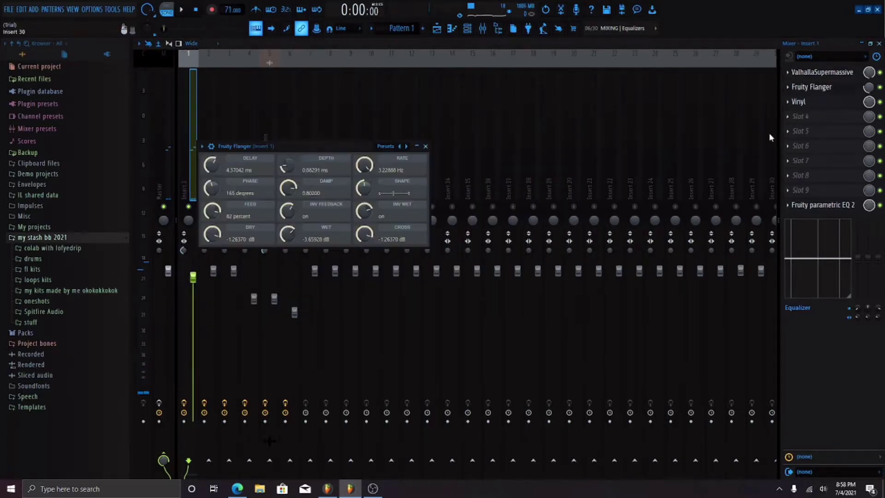
{"action": "left_click", "coordinate": [406, 147]}
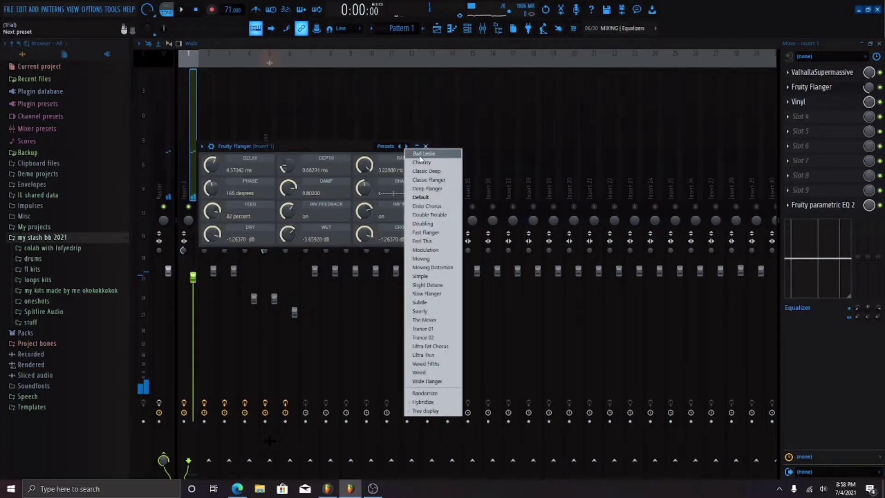
{"action": "left_click", "coordinate": [360, 150]}
{"action": "left_click", "coordinate": [426, 146]}
Step: Review the Vinyl and Fruity parametric EQ 2 effects on mixer Insert 1
{"action": "left_click", "coordinate": [801, 103]}
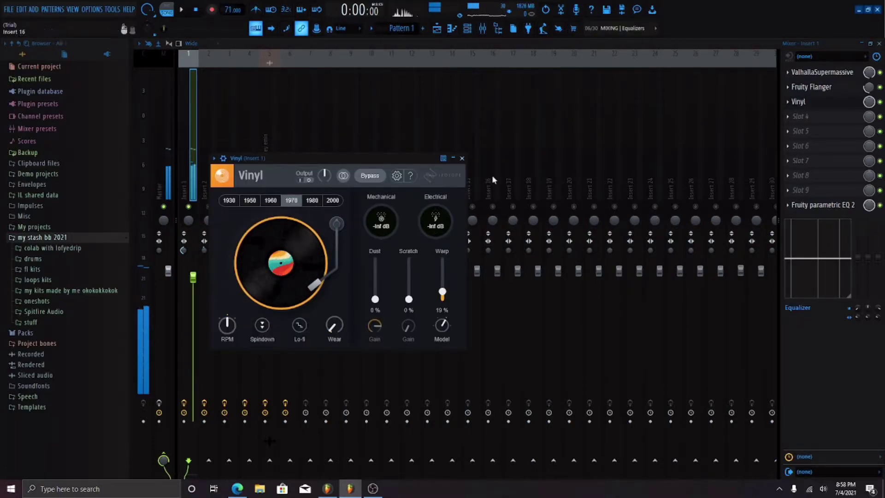
{"action": "left_click", "coordinate": [462, 159]}
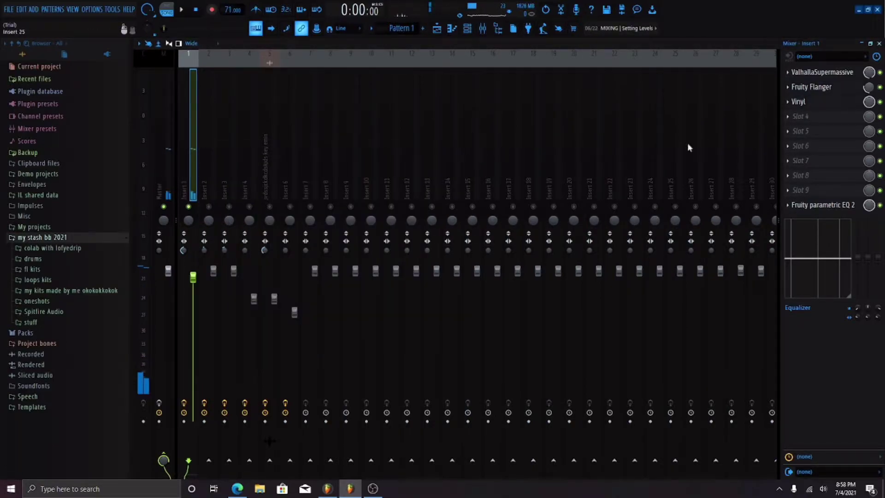
{"action": "left_click", "coordinate": [837, 206]}
{"action": "left_click", "coordinate": [516, 145]}
Step: Show the first Kontakt channel's notes in the piano roll and play them back in pattern mode
{"action": "left_click", "coordinate": [455, 32]}
{"action": "scroll", "coordinate": [356, 233], "scroll_direction": "up", "scroll_amount": 2}
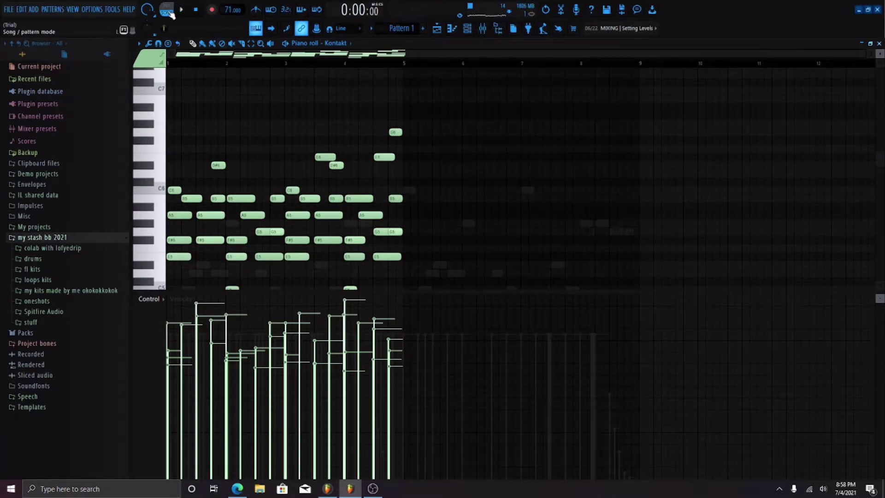
{"action": "left_click", "coordinate": [168, 11]}
{"action": "key", "text": "space"}
{"action": "scroll", "coordinate": [251, 203], "scroll_direction": "down", "scroll_amount": 2}
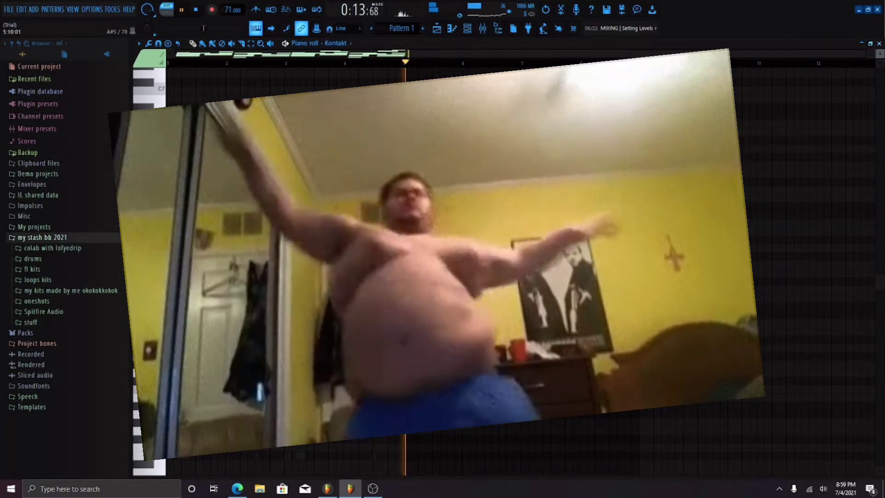
{"action": "key", "text": "space"}
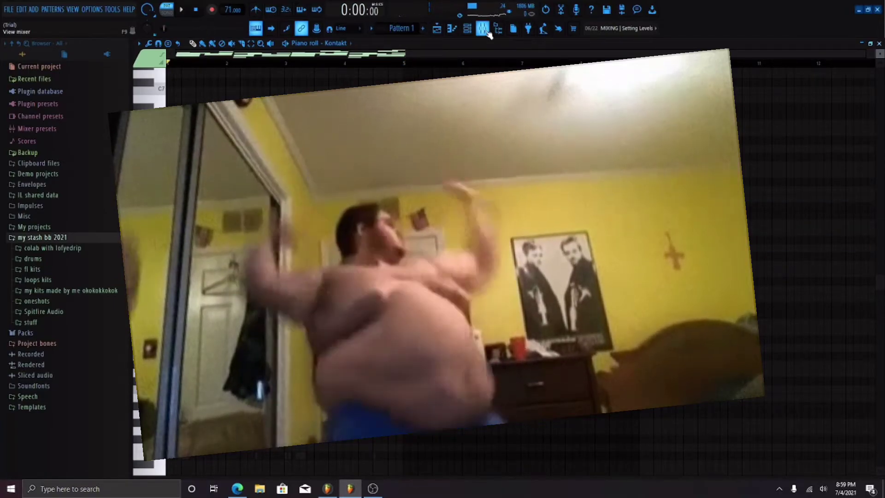
Step: Solo mixer Insert 3 and play back the Kontakt #3 notes in the piano roll
{"action": "scroll", "coordinate": [408, 161], "scroll_direction": "down", "scroll_amount": 3}
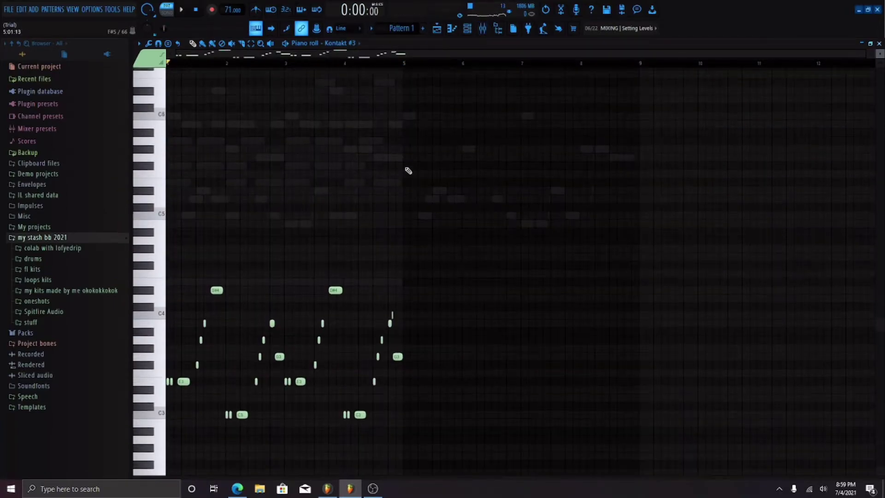
{"action": "left_click", "coordinate": [474, 27]}
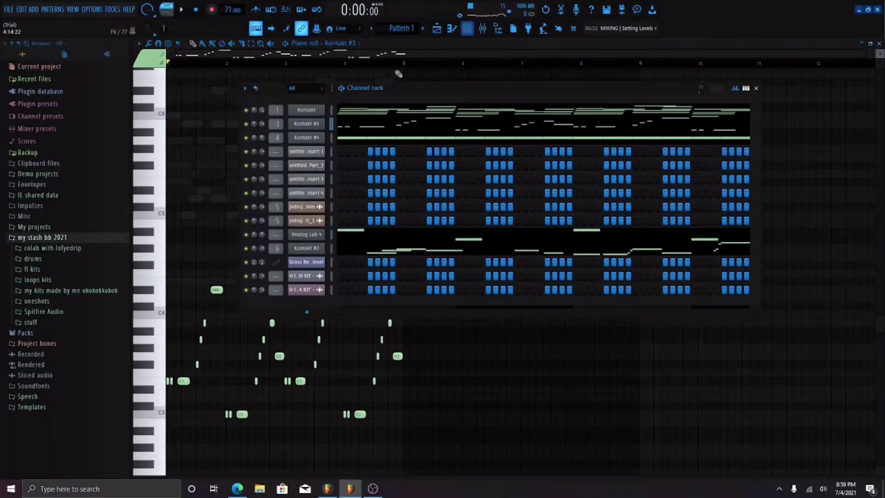
{"action": "left_click", "coordinate": [482, 29]}
{"action": "key", "text": "space"}
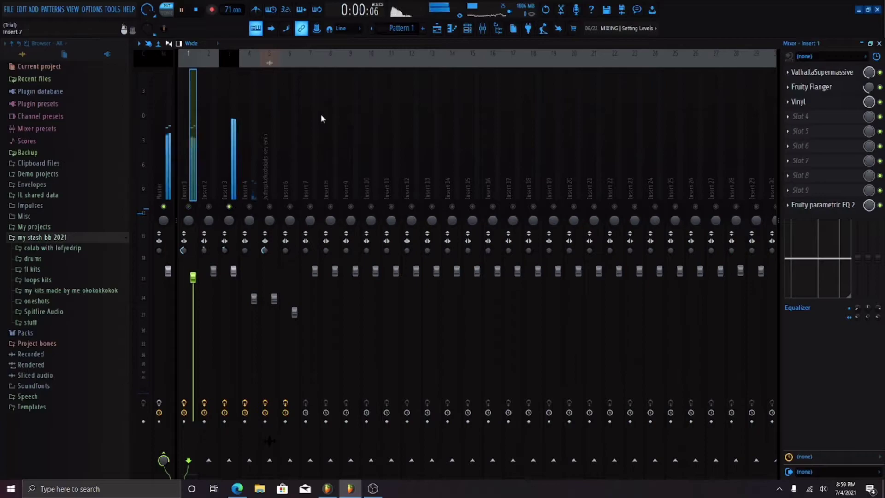
{"action": "left_click", "coordinate": [451, 29]}
{"action": "scroll", "coordinate": [411, 235], "scroll_direction": "down", "scroll_amount": 2}
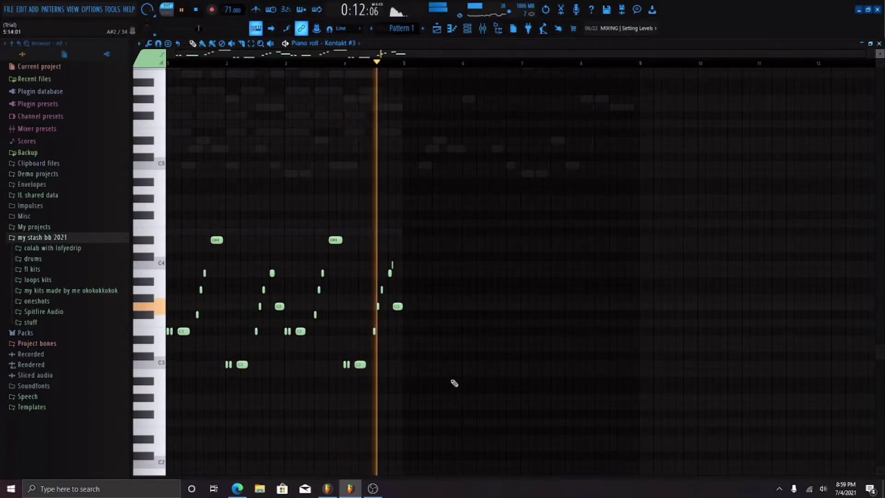
{"action": "key", "text": "space"}
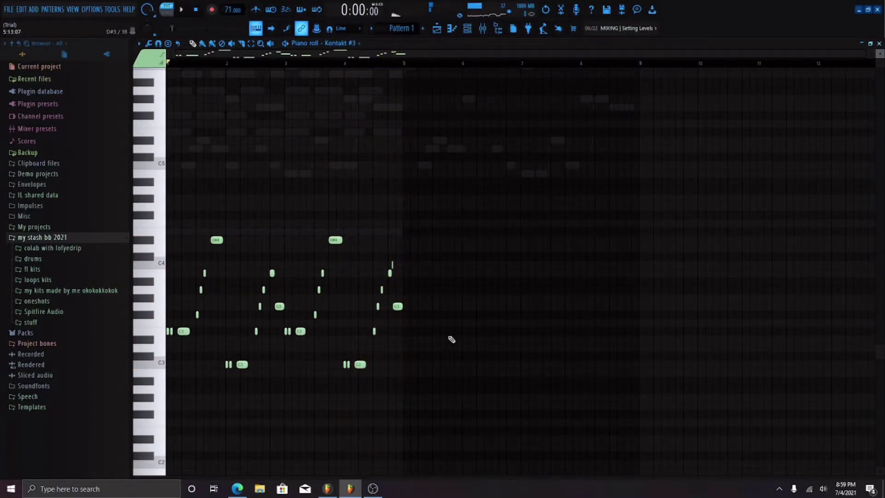
Step: Inspect the Classic Bass instrument in Kontakt #3 and browse the Band folder of the Kontakt Factory Selection library
{"action": "key", "text": "Down"}
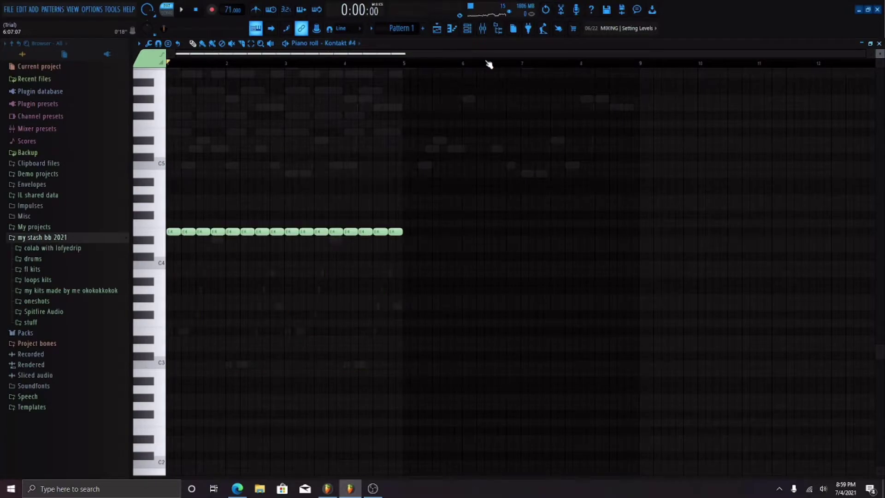
{"action": "key", "text": "F9"}
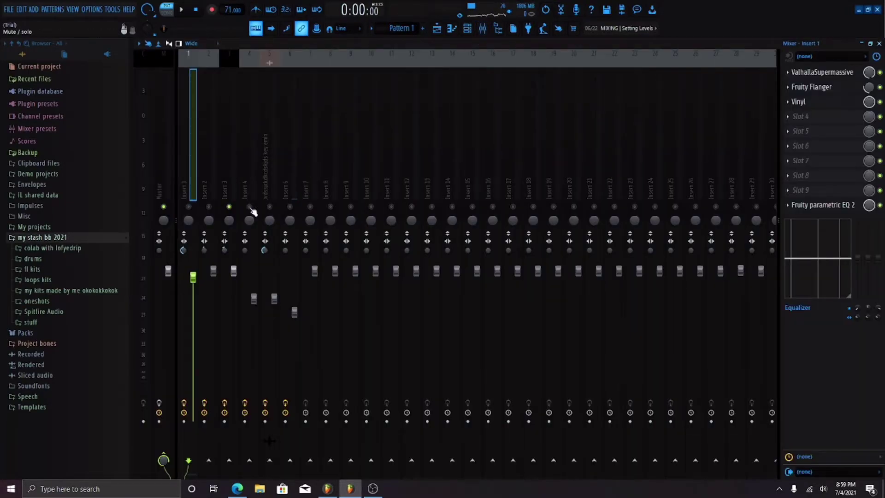
{"action": "key", "text": "F6"}
{"action": "left_click", "coordinate": [297, 125]}
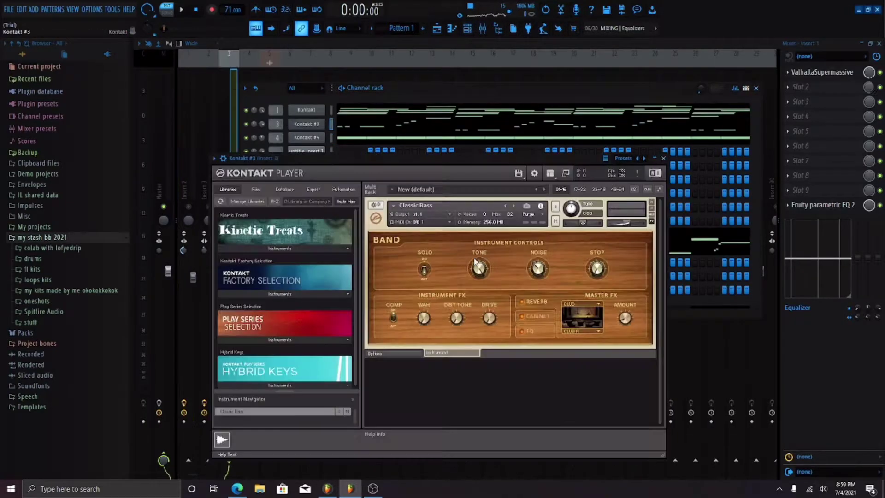
{"action": "left_click", "coordinate": [275, 293]}
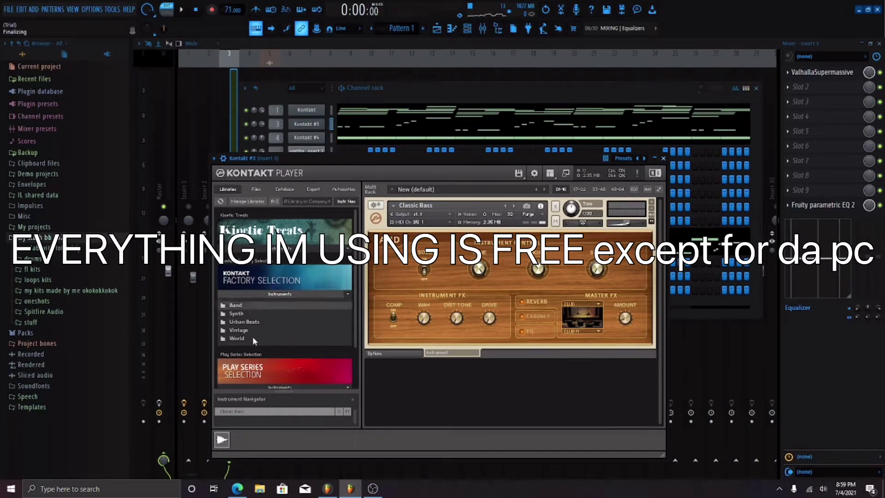
{"action": "left_click", "coordinate": [249, 306]}
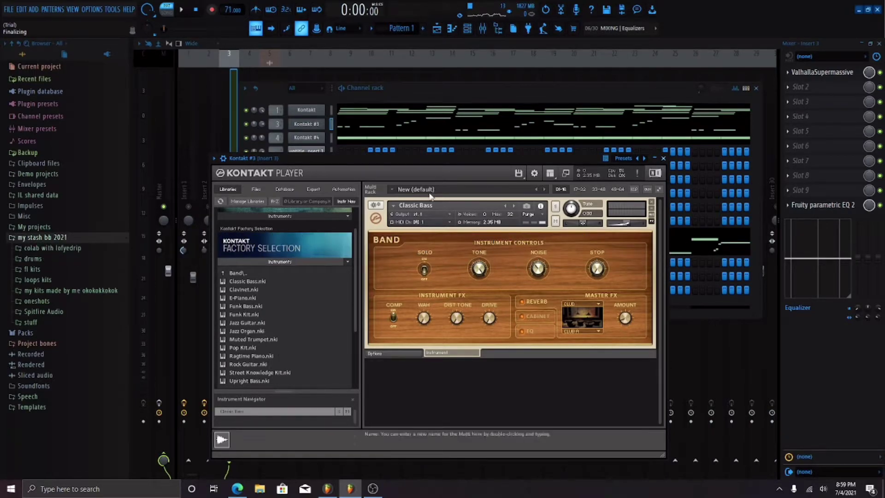
{"action": "left_click", "coordinate": [665, 159]}
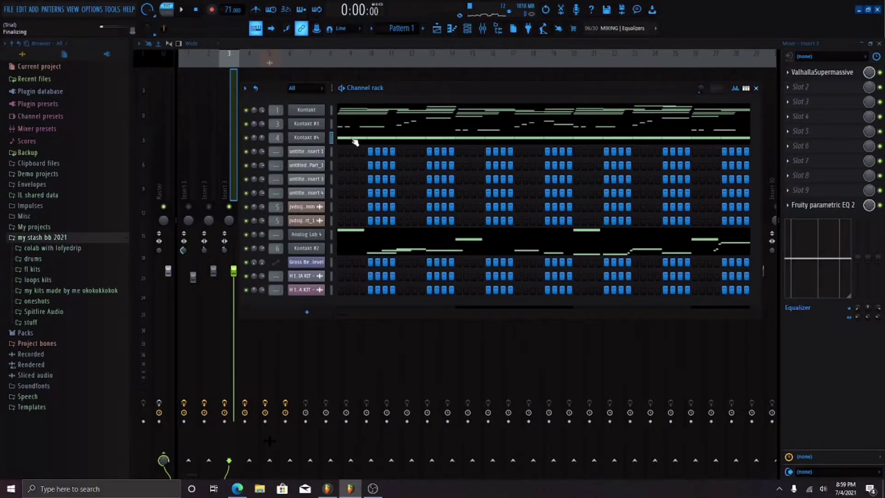
Step: Solo mixer Insert 4 and play back the Kontakt #4 notes in the piano roll
{"action": "left_click", "coordinate": [353, 139]}
{"action": "key", "text": "space"}
{"action": "key", "text": "space"}
{"action": "left_click", "coordinate": [483, 29]}
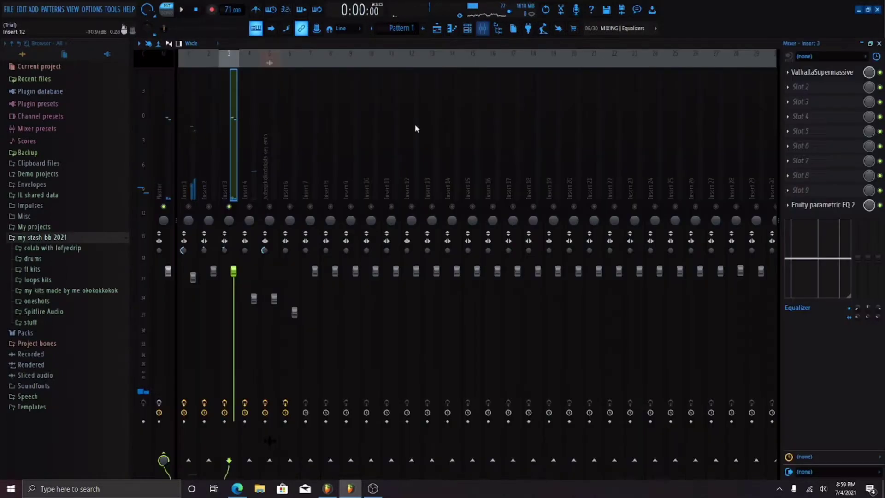
{"action": "key", "text": "space"}
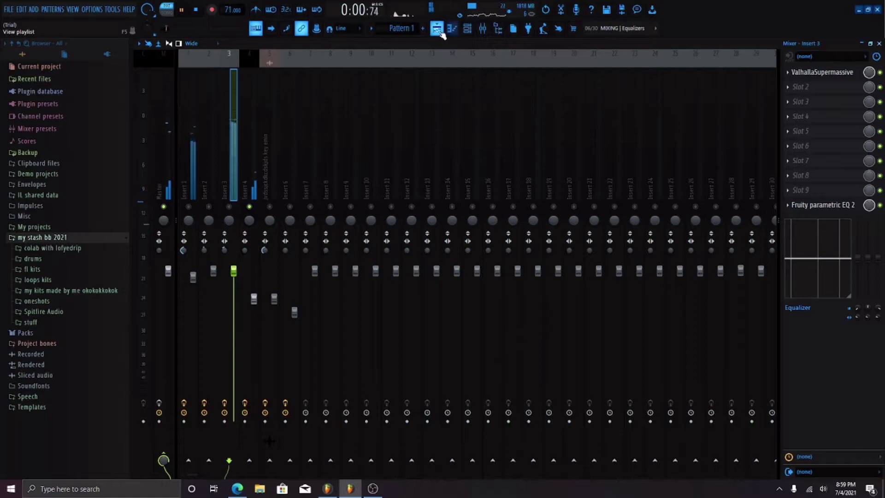
{"action": "left_click", "coordinate": [451, 30]}
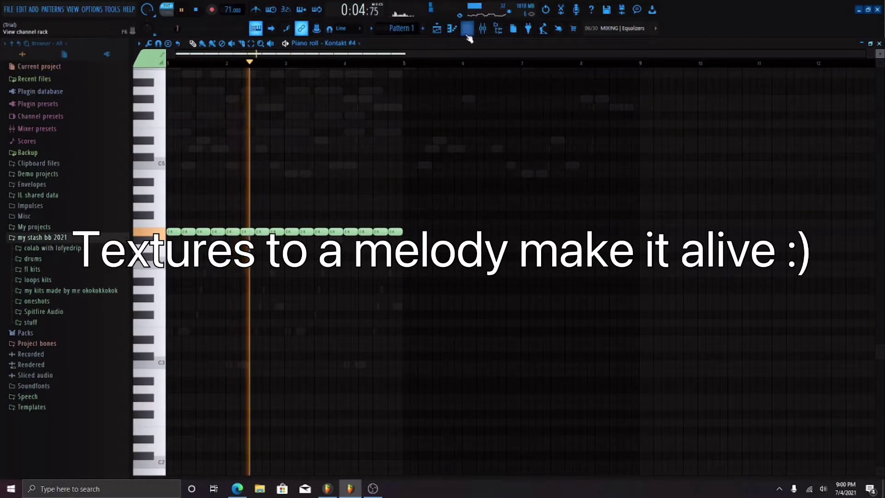
Step: Inspect the Electric Train Set instrument in Kontakt #4 and list the Kinetic Treats library's instruments
{"action": "key", "text": "F6"}
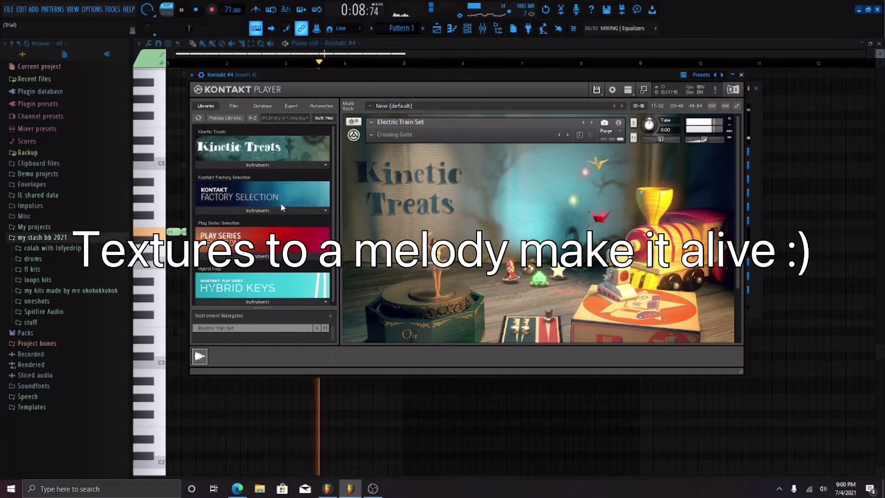
{"action": "left_click", "coordinate": [258, 165]}
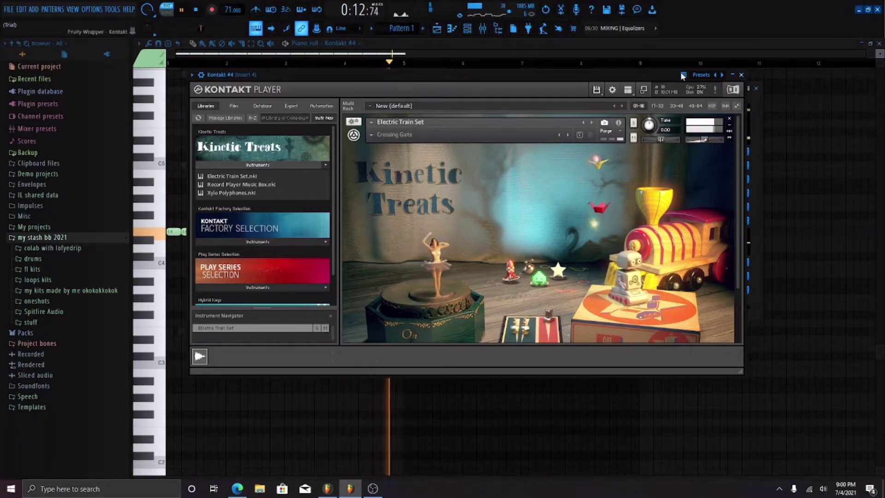
{"action": "left_click", "coordinate": [742, 75]}
{"action": "key", "text": "space"}
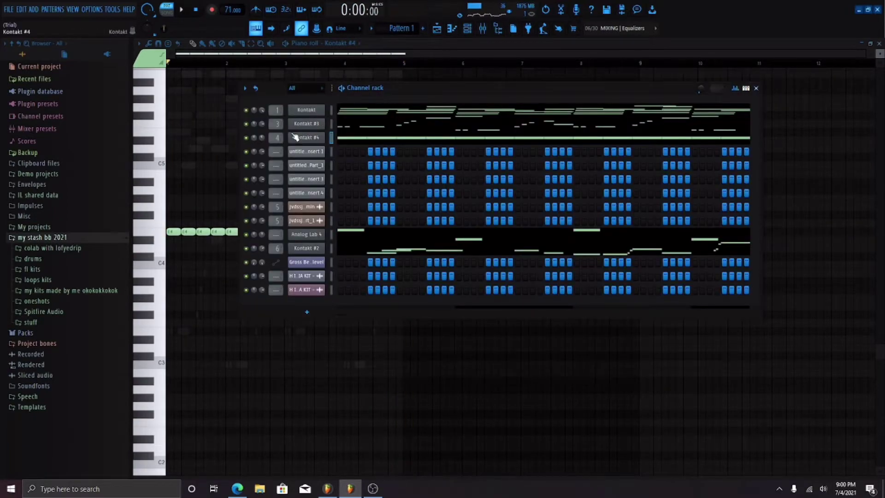
Step: Play Inserts 1, 3 and 4 together while reviewing the Fruity PanOMatic, Gross Beat and Fruity Flanger effects on Insert 4
{"action": "left_click", "coordinate": [482, 36]}
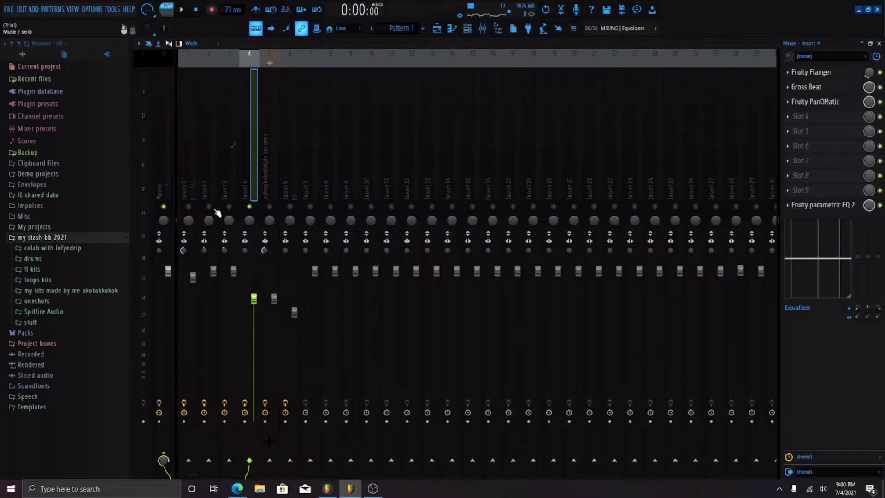
{"action": "key", "text": "space"}
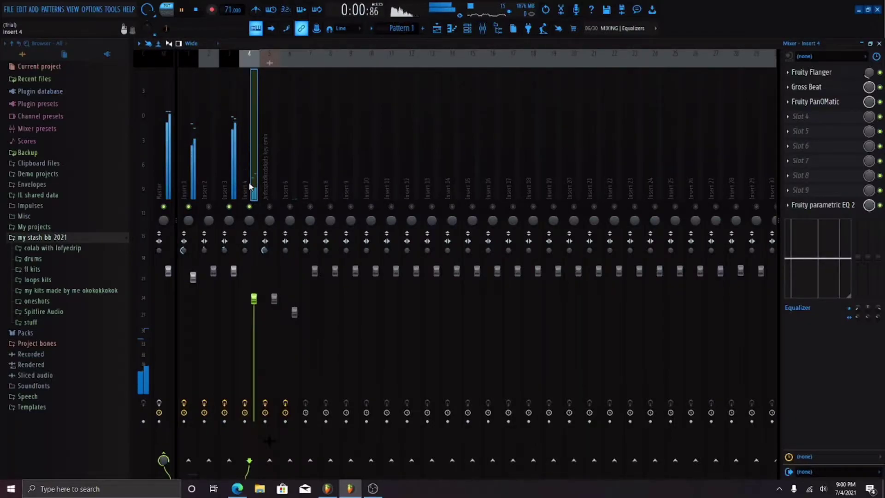
{"action": "left_click", "coordinate": [836, 102]}
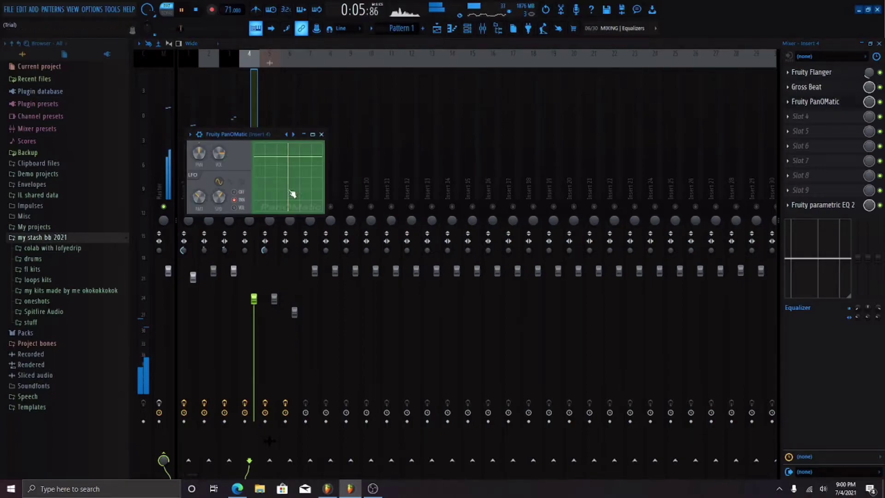
{"action": "left_click", "coordinate": [323, 136]}
{"action": "left_click", "coordinate": [802, 88]}
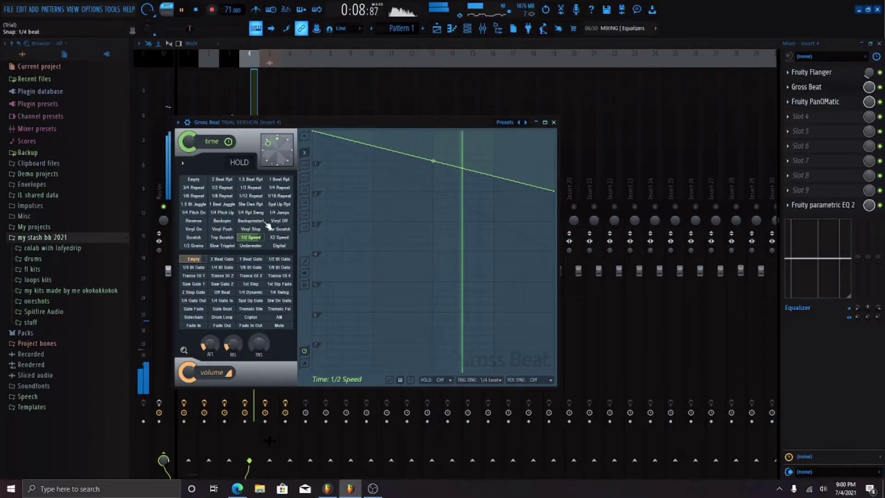
{"action": "left_click", "coordinate": [553, 122]}
{"action": "left_click", "coordinate": [846, 76]}
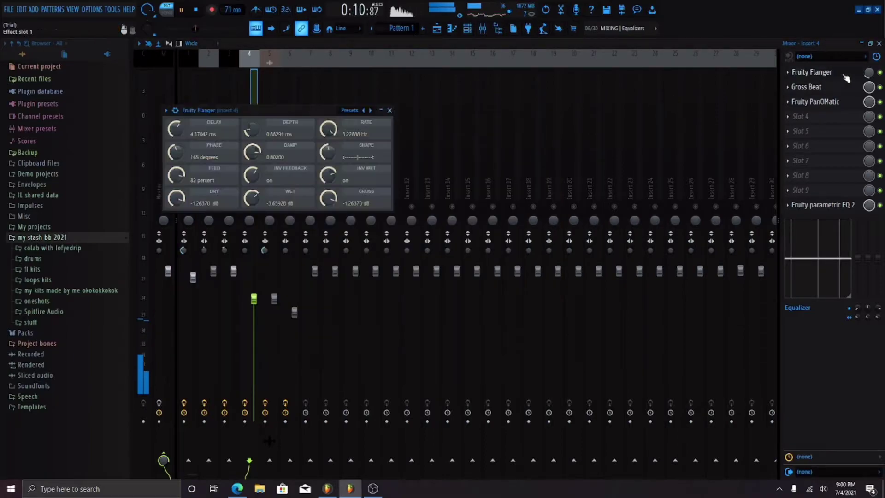
{"action": "left_click", "coordinate": [391, 113]}
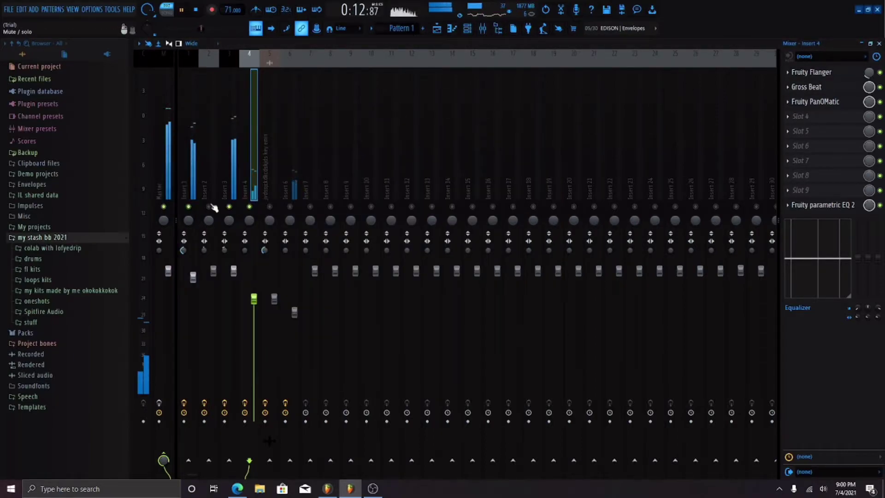
Step: Solo mixer Inserts 1 and 3 in turn and play back Insert 3 on its own
{"action": "key", "text": "space"}
{"action": "key", "text": "space"}
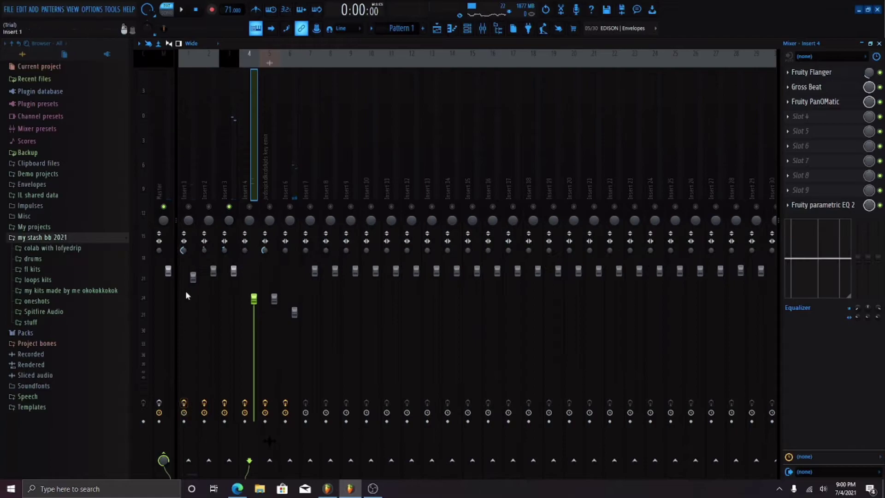
{"action": "key", "text": "space"}
{"action": "right_click", "coordinate": [189, 206]}
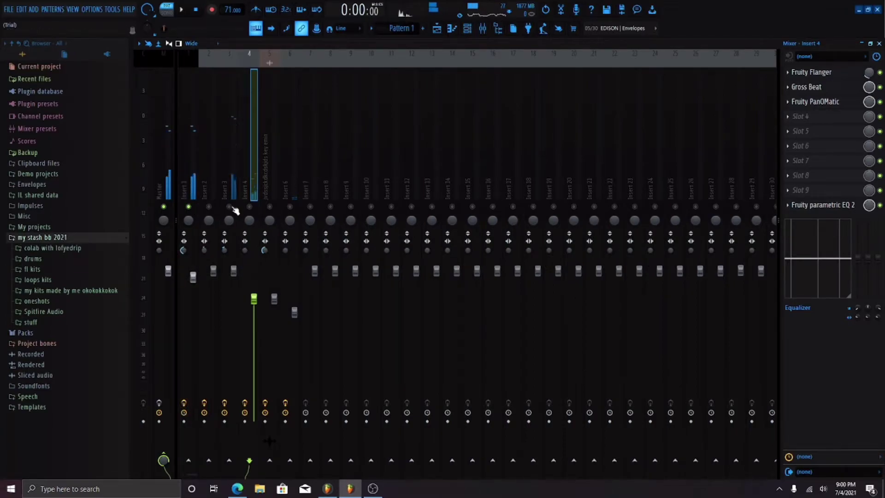
{"action": "right_click", "coordinate": [230, 207]}
{"action": "key", "text": "space"}
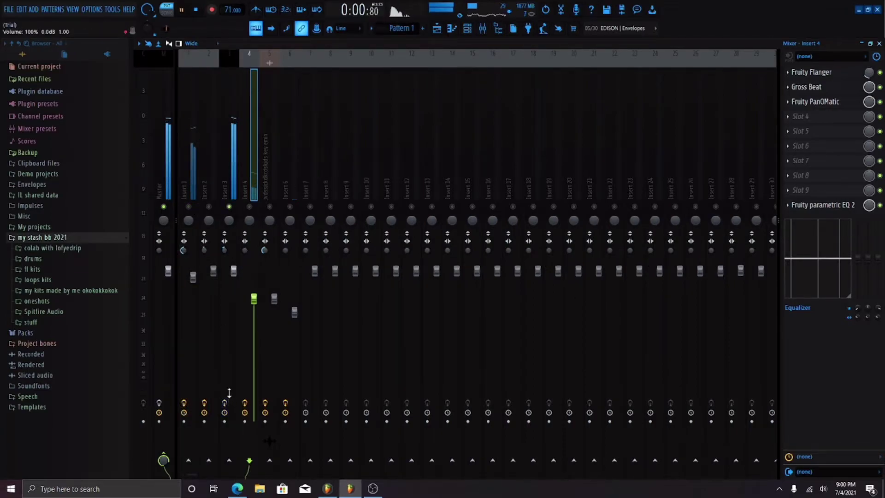
{"action": "left_click", "coordinate": [234, 172]}
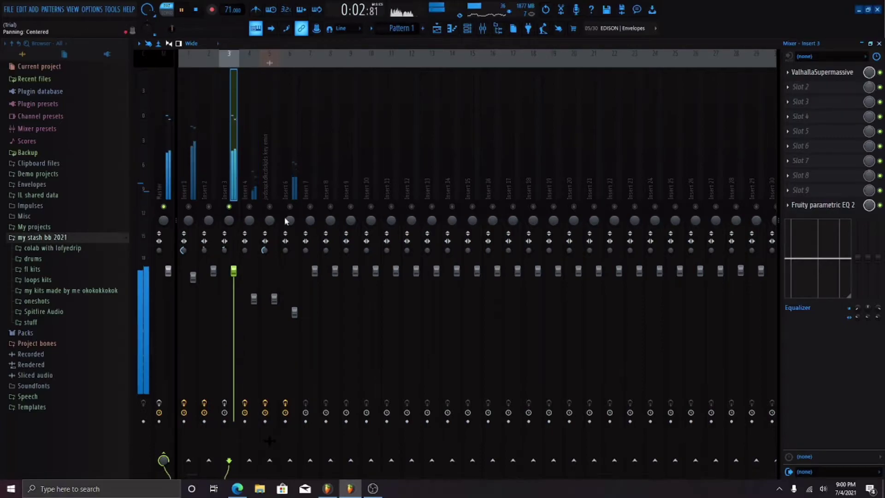
{"action": "key", "text": "space"}
{"action": "left_click", "coordinate": [224, 403]}
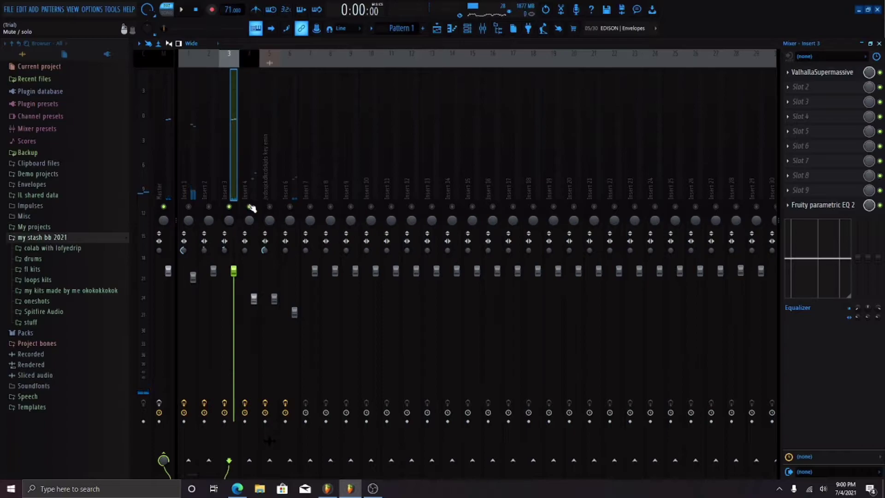
Step: Solo mixer Insert 4, play it back and show its effects
{"action": "right_click", "coordinate": [250, 207]}
{"action": "key", "text": "space"}
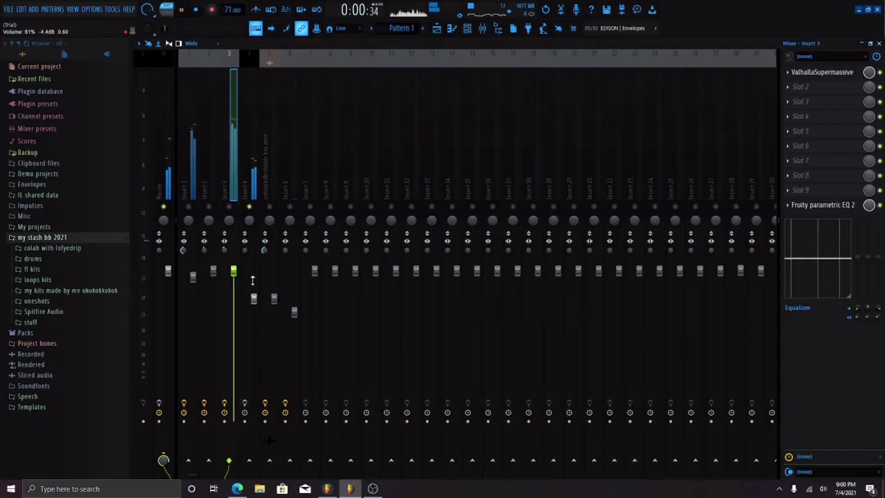
{"action": "left_click", "coordinate": [253, 187]}
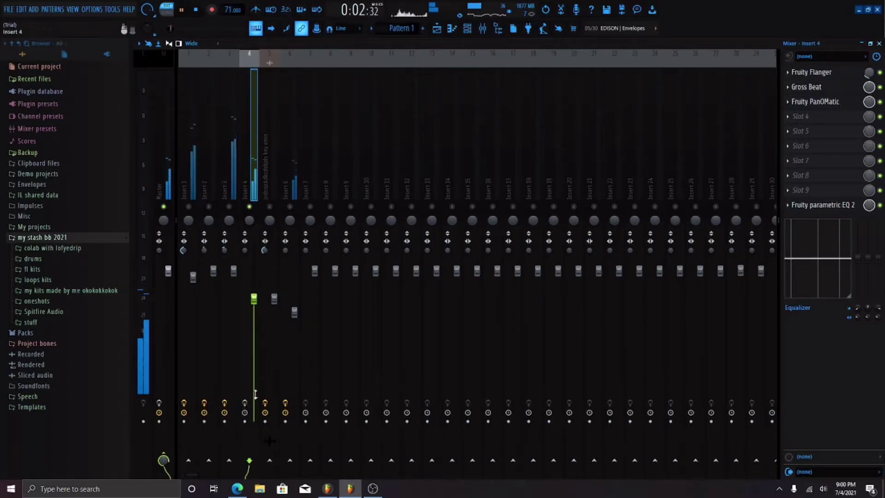
Step: Unsolo Insert 4 so all mixer tracks are enabled, play back the full melody and close the mixer
{"action": "right_click", "coordinate": [253, 208]}
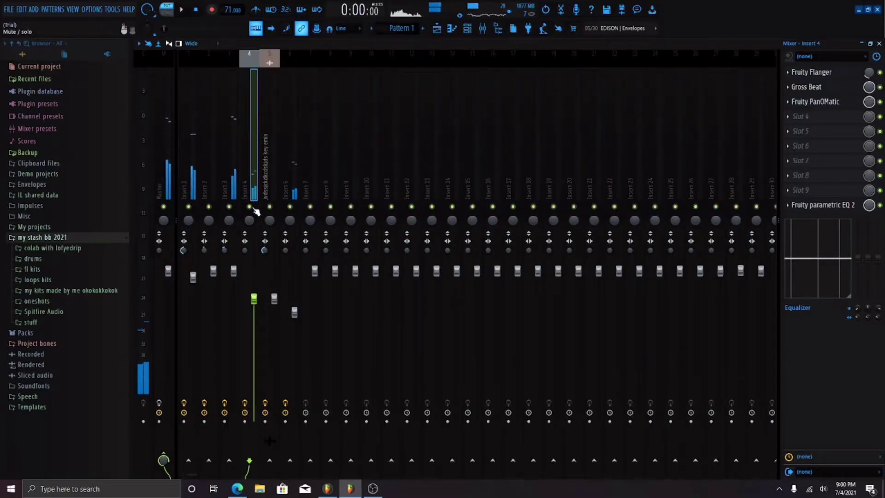
{"action": "key", "text": "space"}
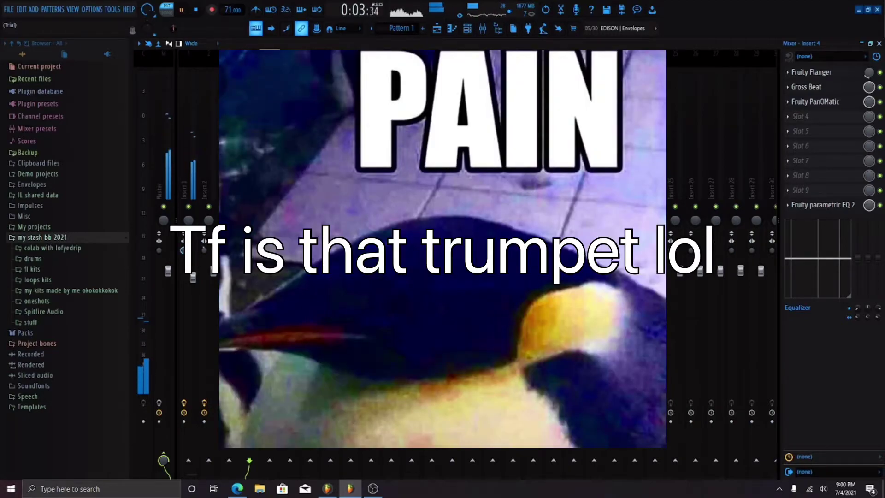
{"action": "left_click", "coordinate": [879, 43]}
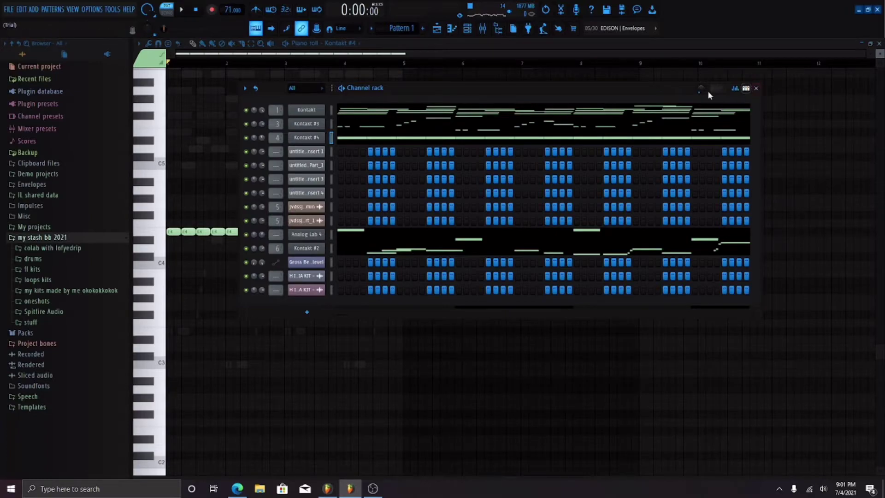
Step: Close the channel rack and piano roll, point out the stem clips on playlist Tracks 1 to 3, and solo Track 4
{"action": "left_click", "coordinate": [756, 89]}
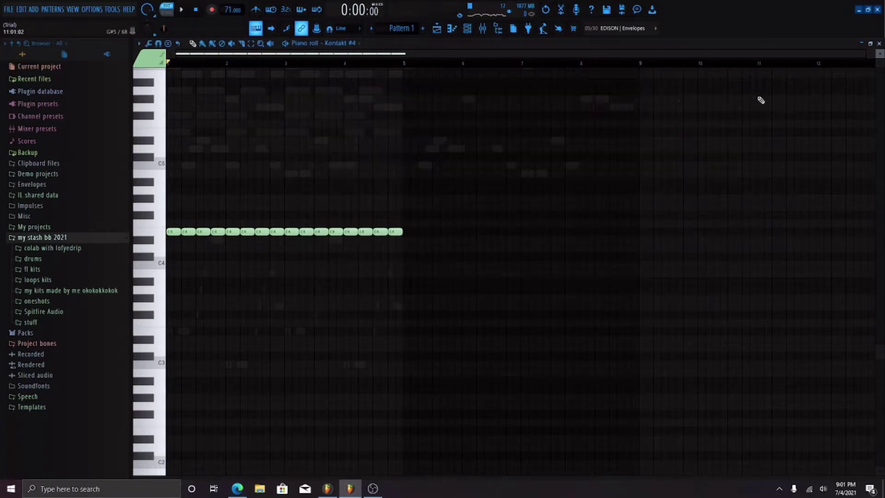
{"action": "left_click", "coordinate": [879, 44]}
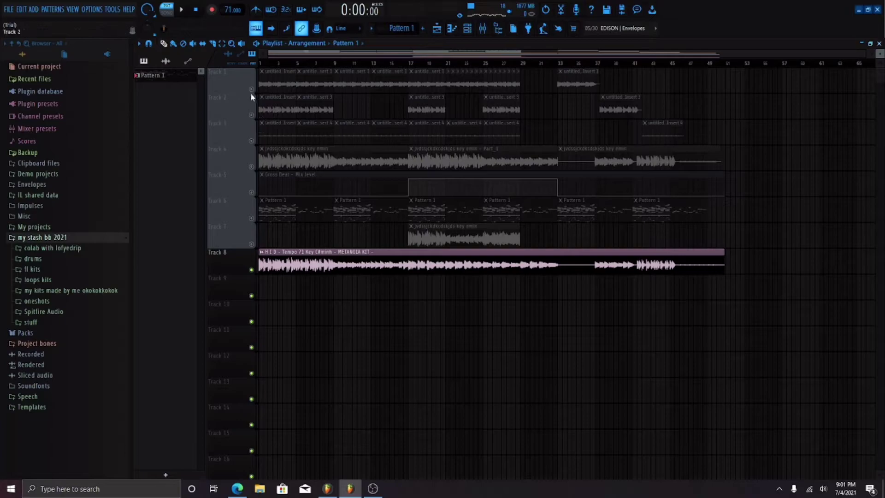
{"action": "left_click_drag", "start_coordinate": [697, 140], "coordinate": [89, 46]}
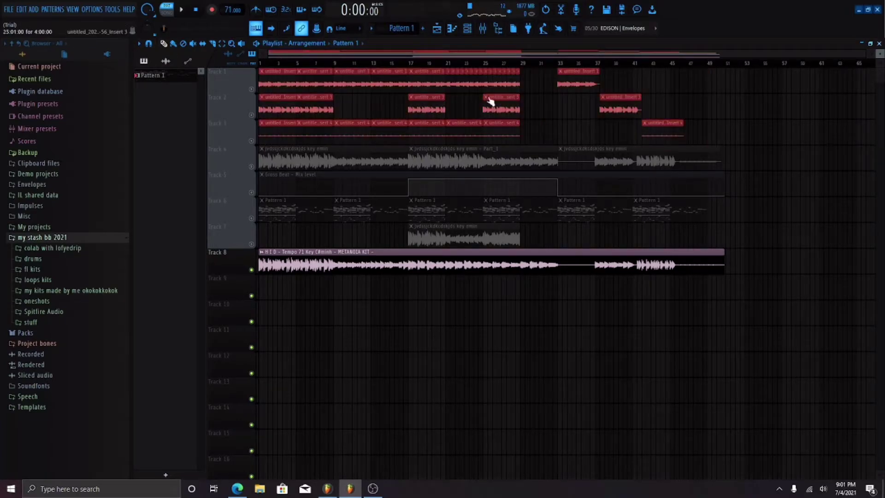
{"action": "key", "text": "ctrl+d"}
{"action": "left_click", "coordinate": [253, 157]}
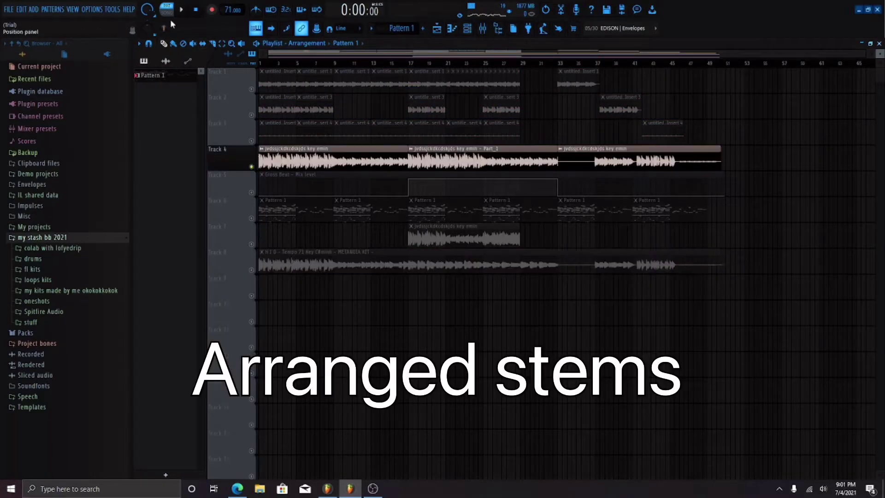
Step: Inspect the pitch shift and the time-stretching modes in the sample settings of the first audio clip on Track 4
{"action": "double_click", "coordinate": [326, 162]}
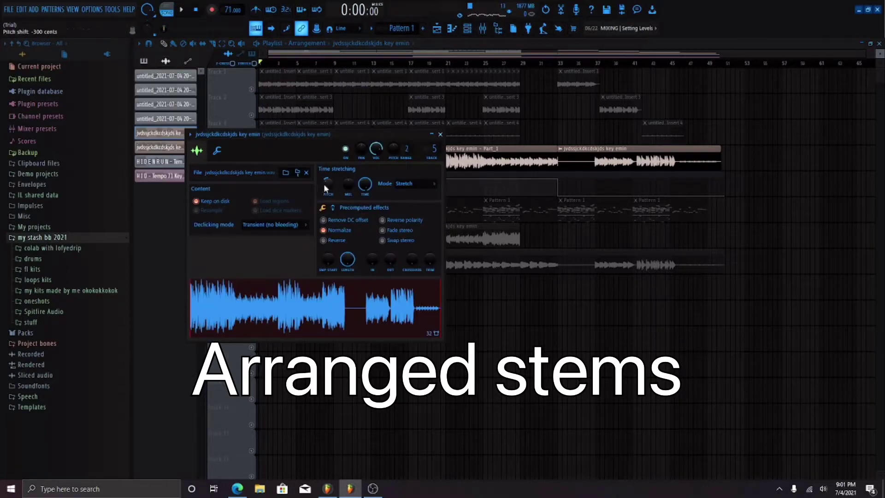
{"action": "left_click", "coordinate": [431, 185]}
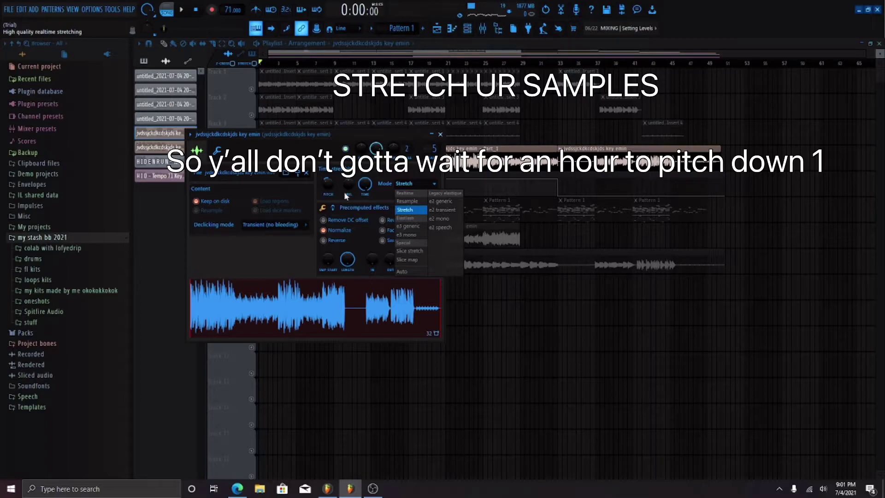
{"action": "left_click", "coordinate": [391, 181]}
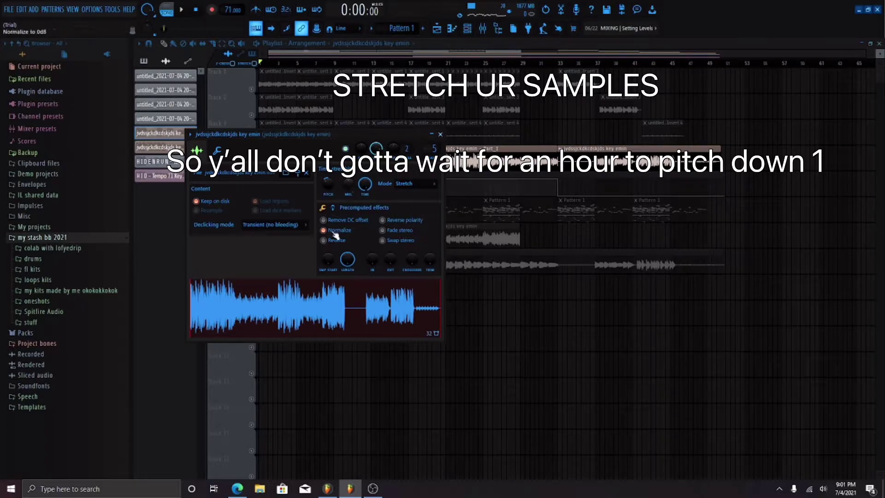
{"action": "left_click", "coordinate": [442, 135]}
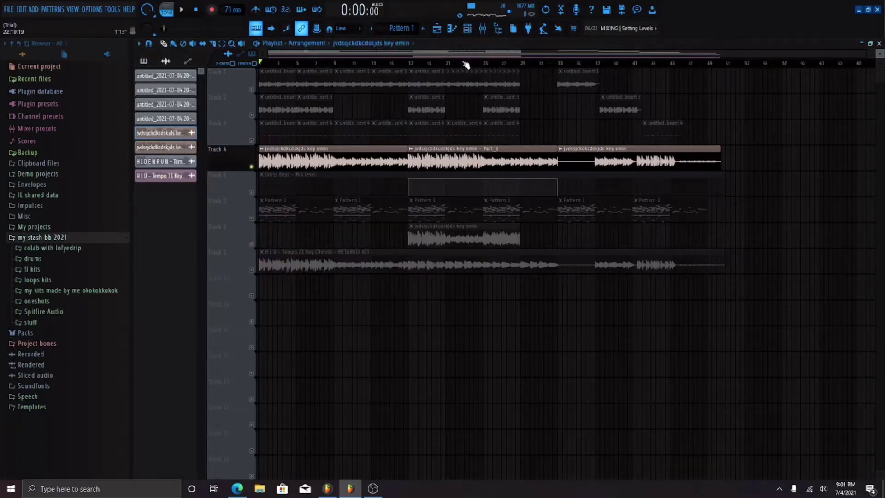
Step: Solo mixer Insert 5, play back the arranged sample and turn off the Gross Beat effect in slot 3
{"action": "left_click", "coordinate": [483, 28]}
{"action": "right_click", "coordinate": [270, 207]}
{"action": "key", "text": "space"}
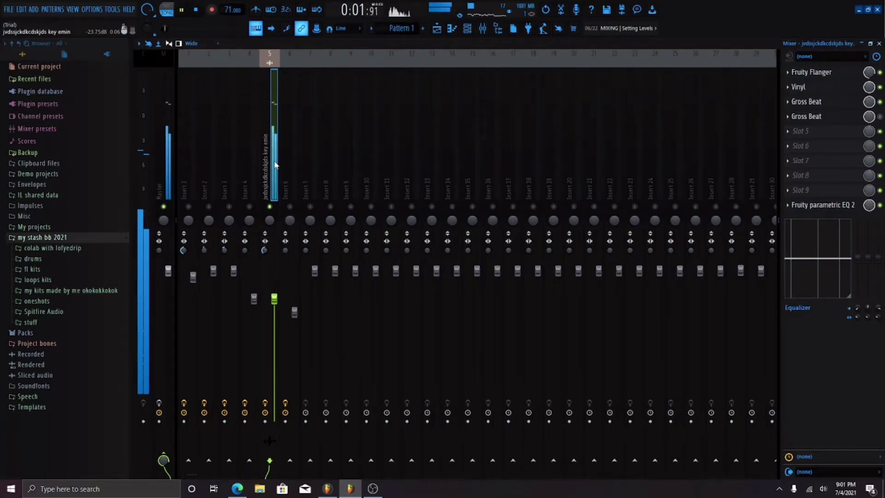
{"action": "left_click", "coordinate": [880, 101]}
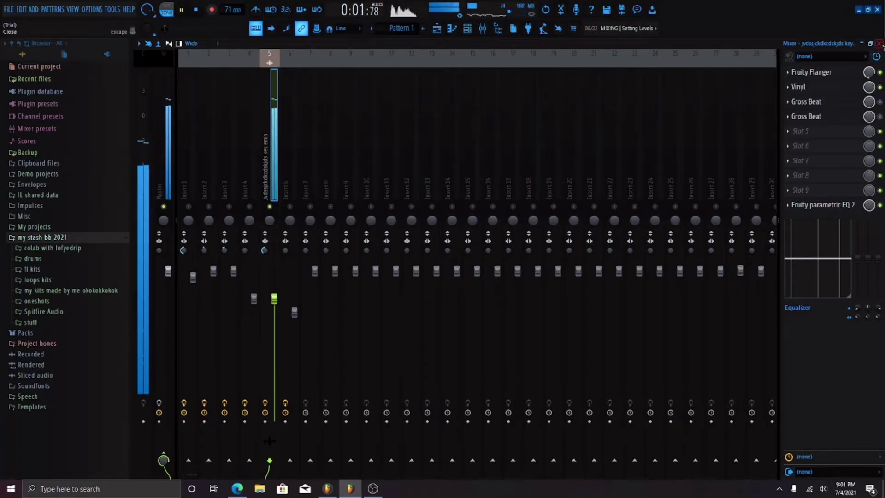
Step: Review the Fruity Flanger and Vinyl effects on mixer Insert 5 during playback
{"action": "left_click", "coordinate": [850, 72]}
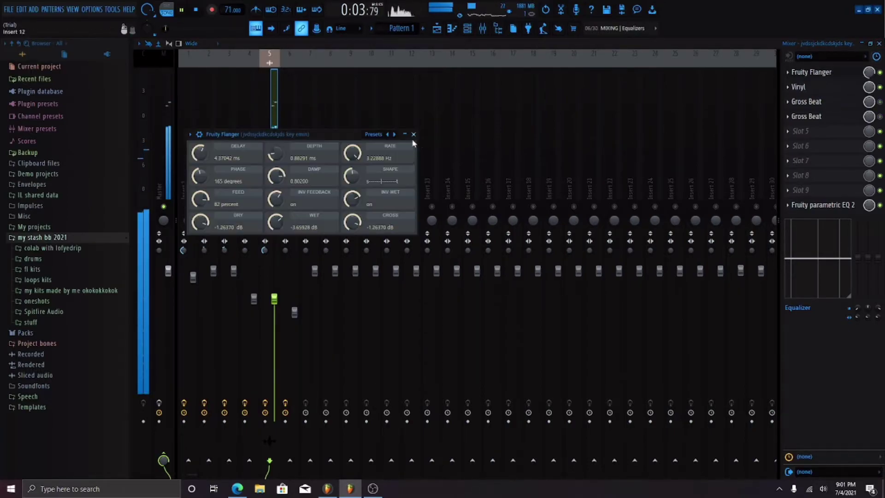
{"action": "left_click", "coordinate": [395, 134]}
{"action": "left_click", "coordinate": [350, 136]}
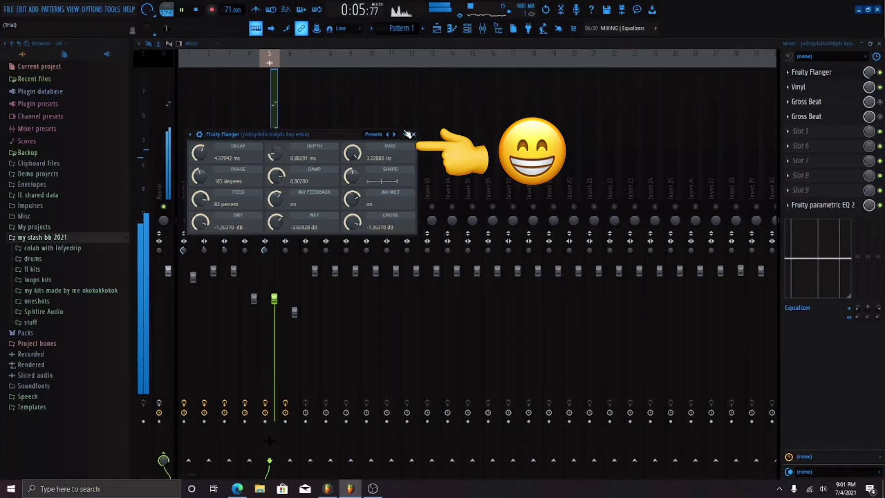
{"action": "left_click", "coordinate": [413, 134]}
{"action": "left_click", "coordinate": [797, 88]}
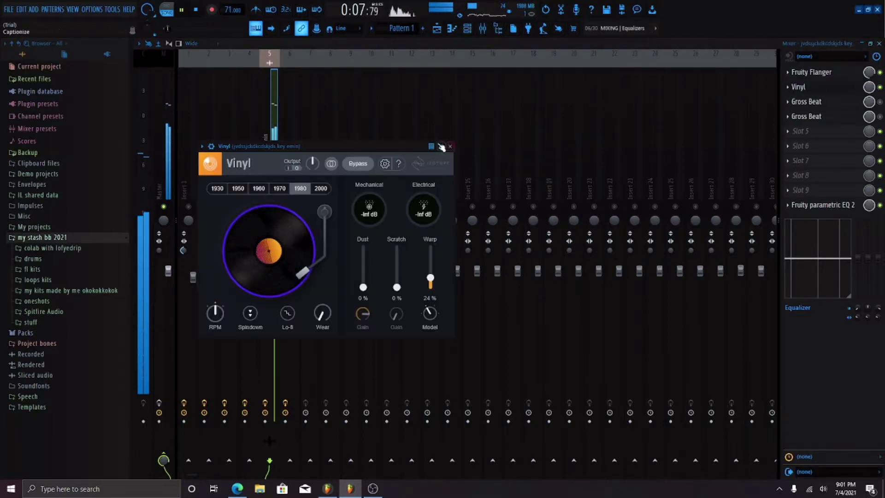
Step: Close Vinyl and review the Fruity parametric EQ 2 curve on mixer Insert 5 during playback
{"action": "left_click", "coordinate": [450, 146]}
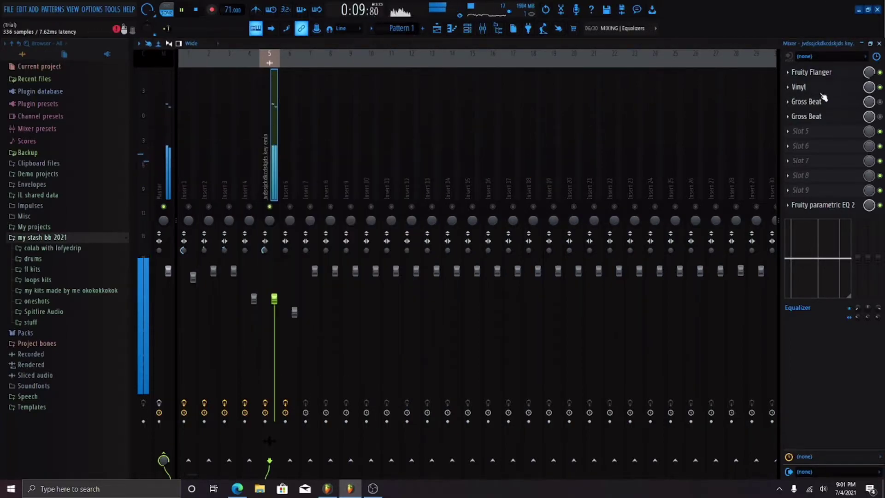
{"action": "left_click", "coordinate": [822, 205]}
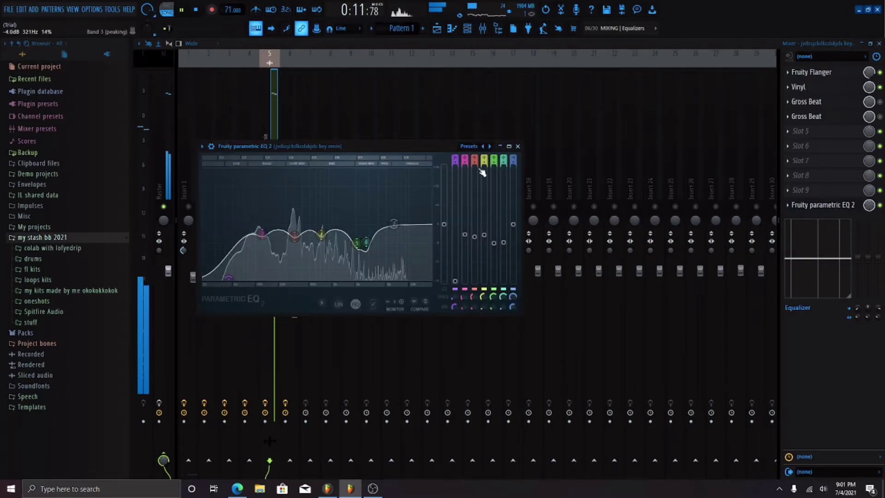
{"action": "left_click", "coordinate": [517, 147]}
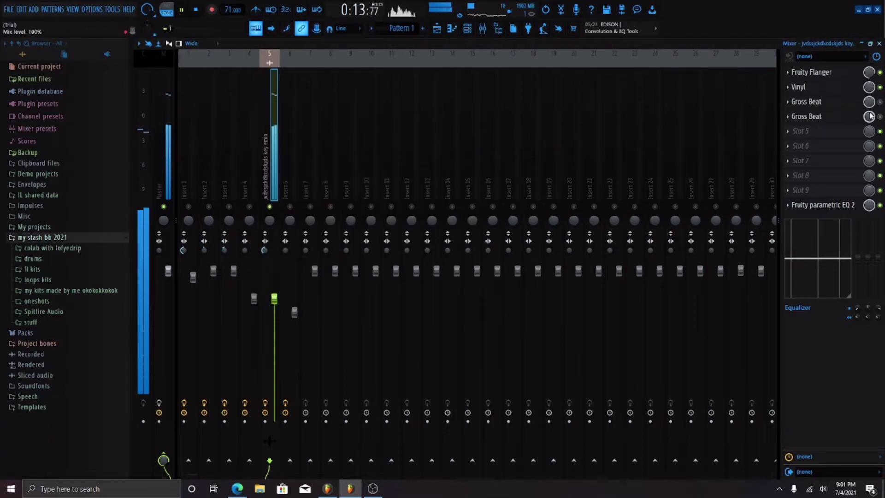
Step: Turn Gross Beat in slot 3 back on, inspect its 1/2 Speed time effect, stop playback and close the mixer
{"action": "left_click", "coordinate": [827, 115]}
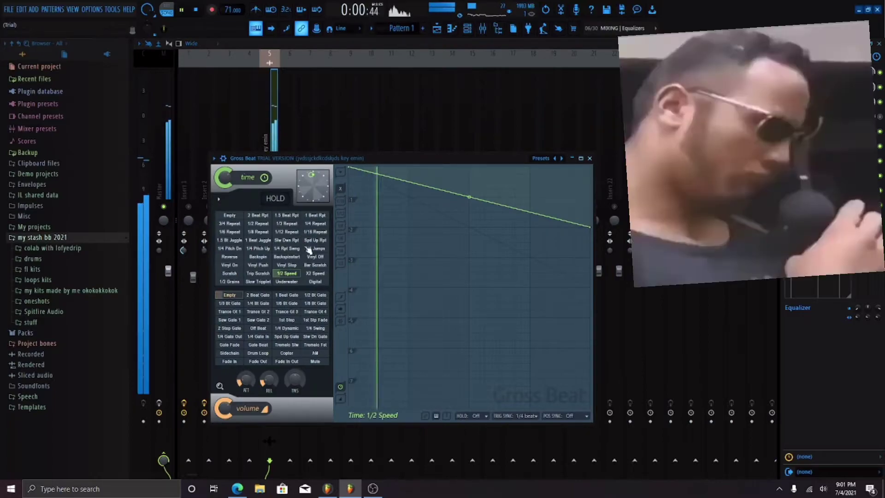
{"action": "right_click", "coordinate": [561, 158]}
{"action": "left_click", "coordinate": [499, 161]}
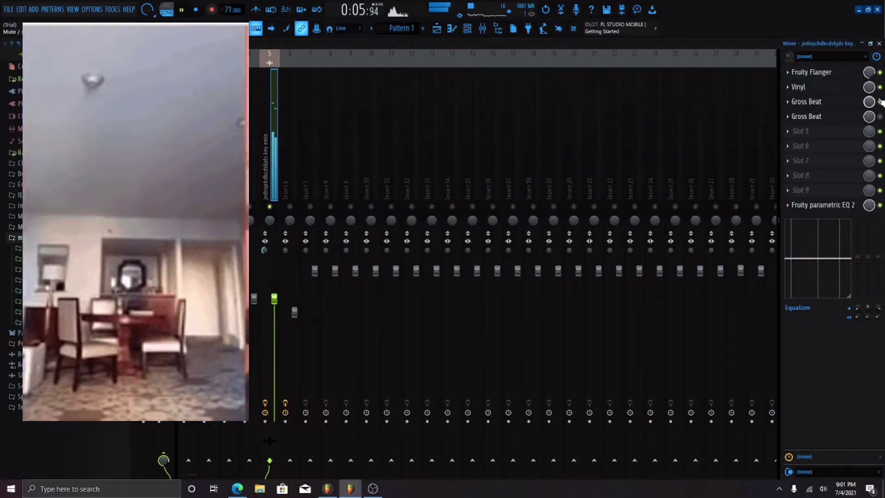
{"action": "key", "text": "space"}
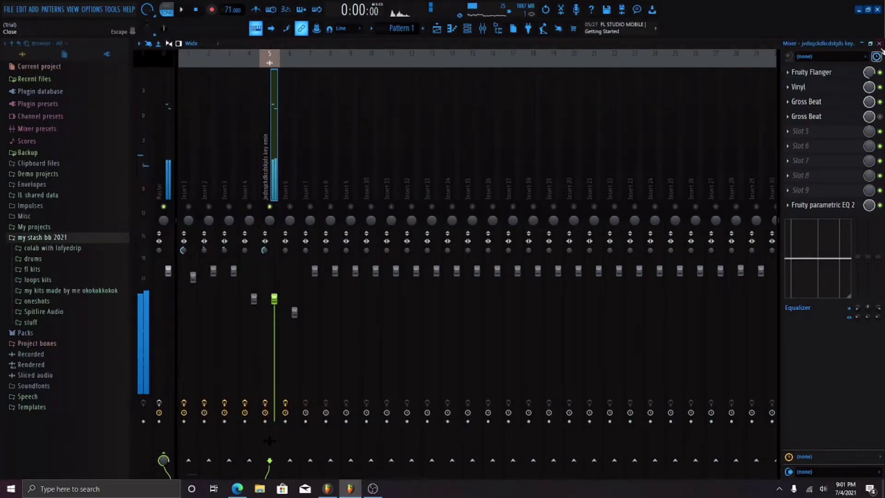
{"action": "left_click", "coordinate": [879, 43]}
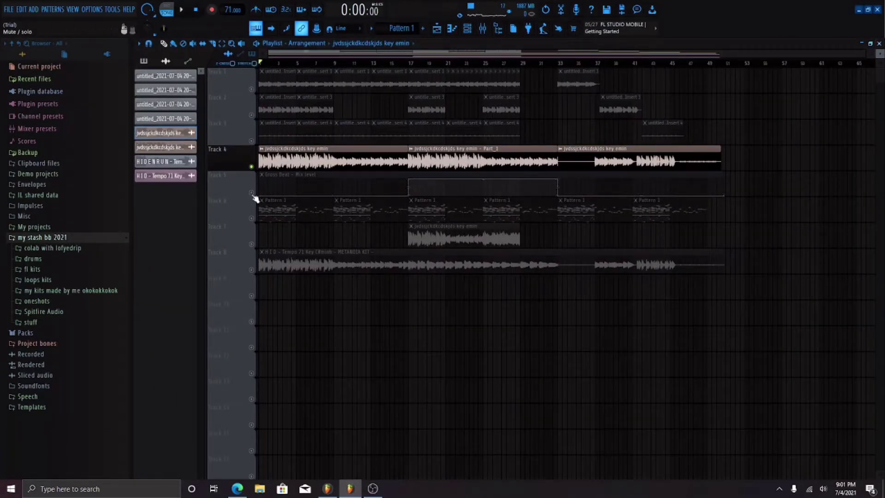
Step: Unmute the Gross Beat mix level automation on Track 5 and play the arrangement from bar 17
{"action": "left_click", "coordinate": [251, 192]}
{"action": "key", "text": "space"}
{"action": "left_click", "coordinate": [411, 63]}
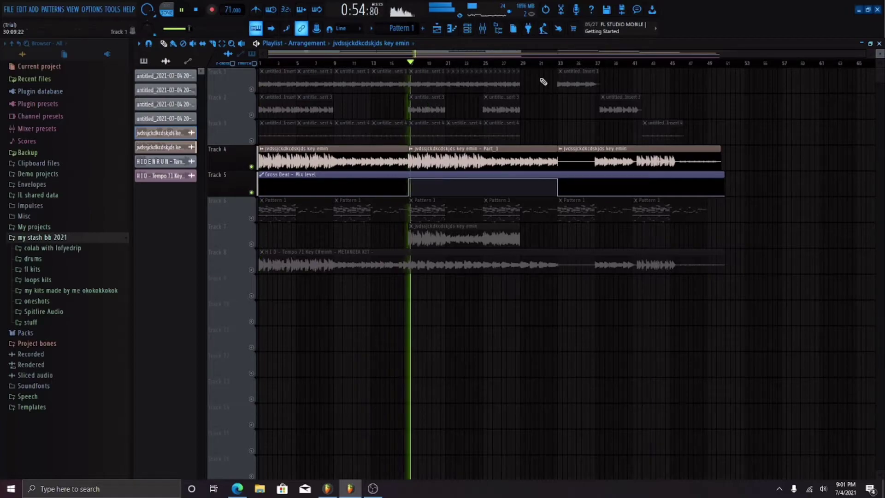
Step: Inspect the pitch shift in the sample settings of the Part_1 clip on Track 4, and stop playback at the song start
{"action": "double_click", "coordinate": [422, 162]}
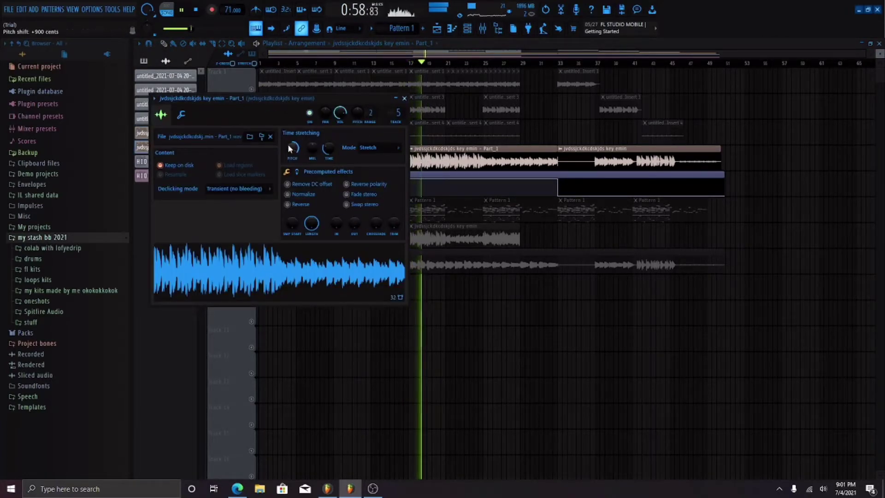
{"action": "left_click", "coordinate": [404, 98]}
{"action": "key", "text": "space"}
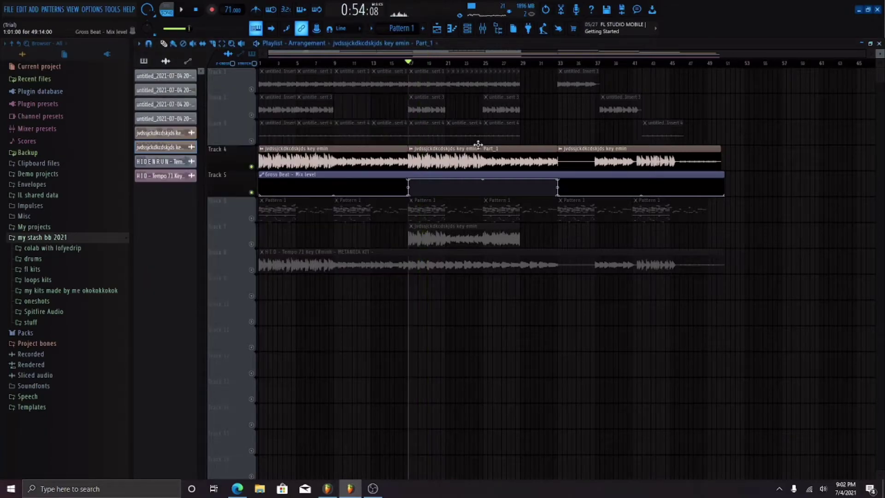
{"action": "left_click_drag", "start_coordinate": [320, 61], "coordinate": [76, 89]}
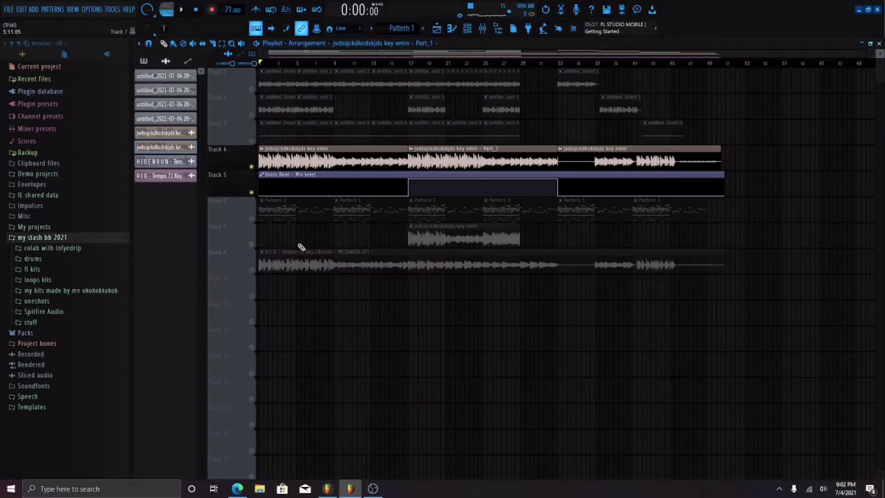
Step: Solo Track 8 and play back the rendered H I D loop from the beginning
{"action": "left_click", "coordinate": [246, 266]}
{"action": "key", "text": "space"}
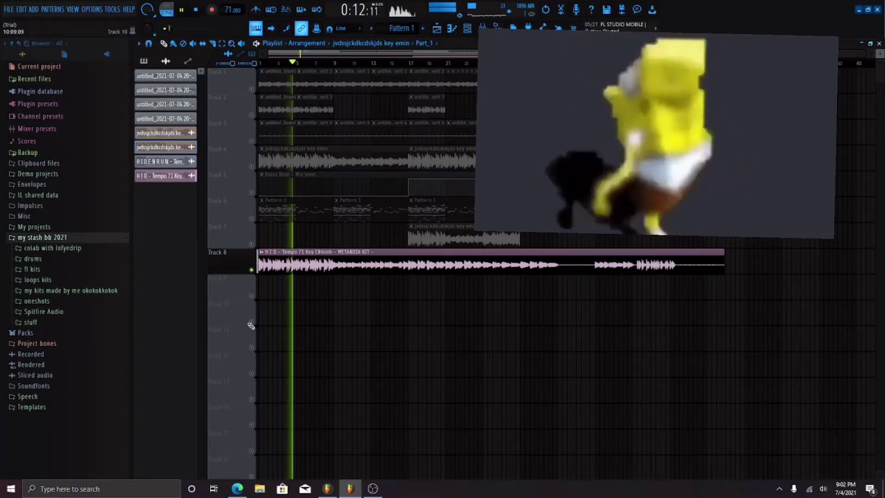
{"action": "key", "text": "space"}
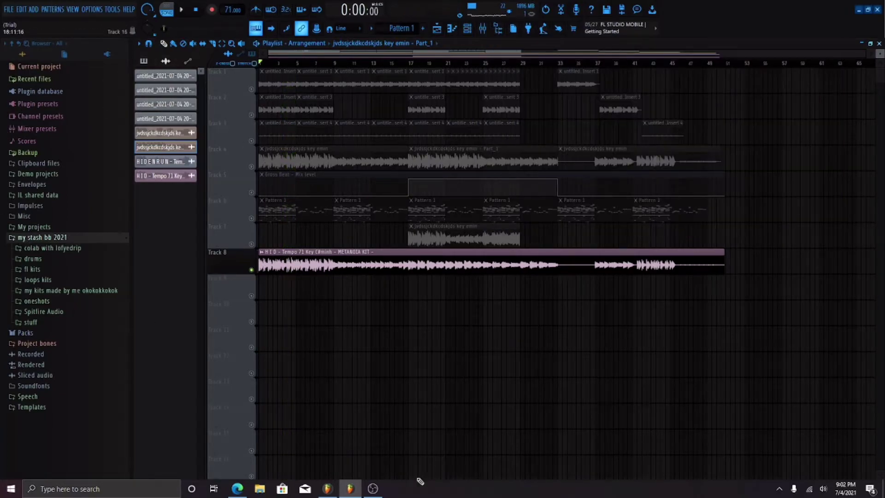
{"action": "mouse_move", "coordinate": [372, 488]}
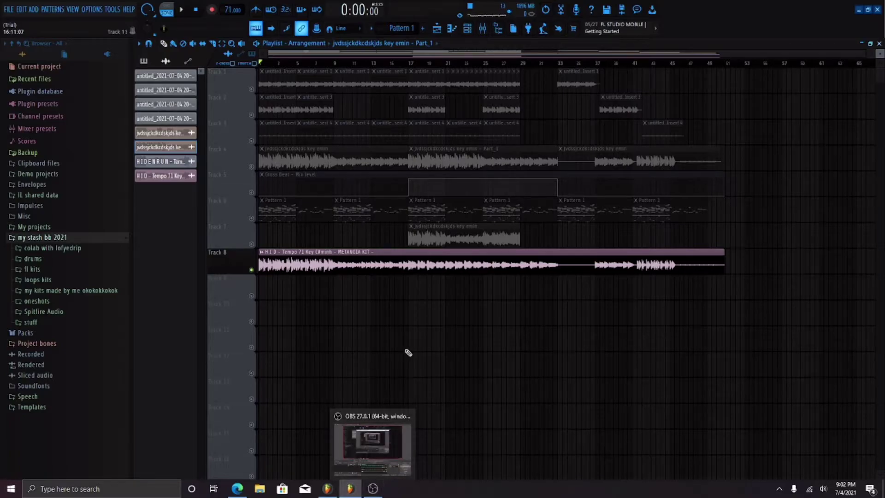
{"action": "left_click", "coordinate": [374, 489]}
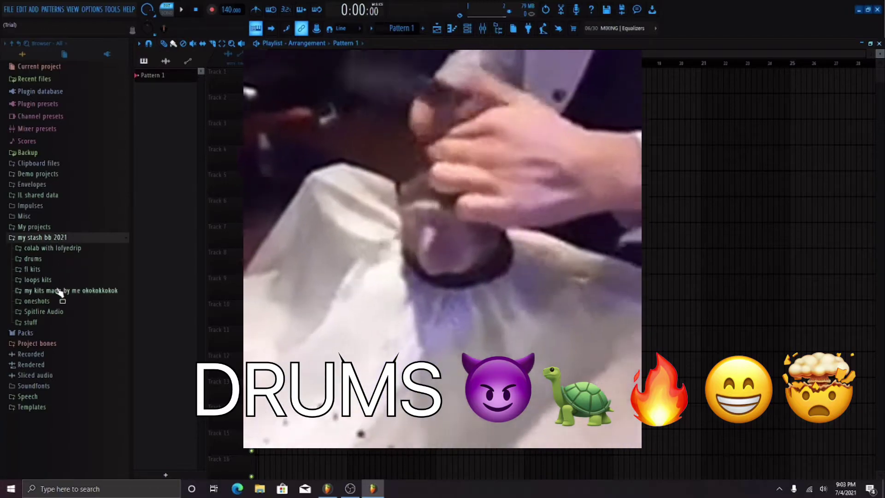
Step: Add the H I D - Tempo 71 Key C#minh loop from the METANOIA KIT folder to the start of playlist Track 1
{"action": "left_click", "coordinate": [59, 291]}
{"action": "left_click", "coordinate": [60, 303]}
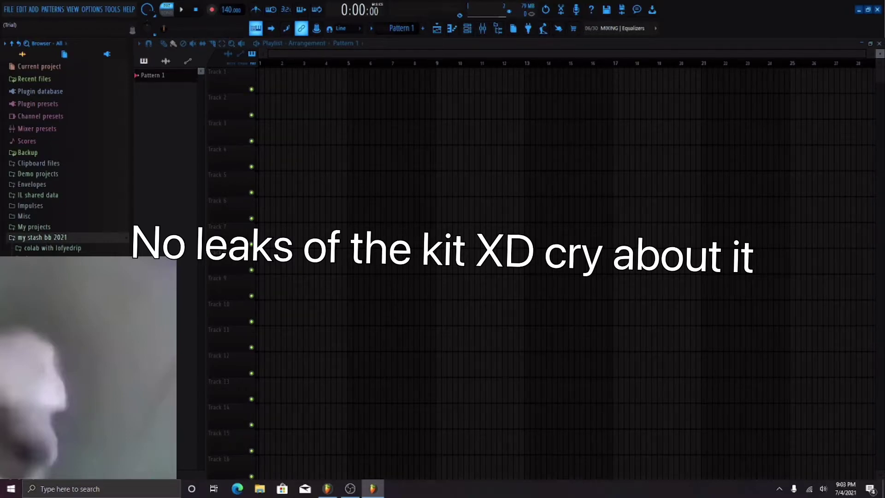
{"action": "scroll", "coordinate": [67, 157], "scroll_direction": "down", "scroll_amount": 5}
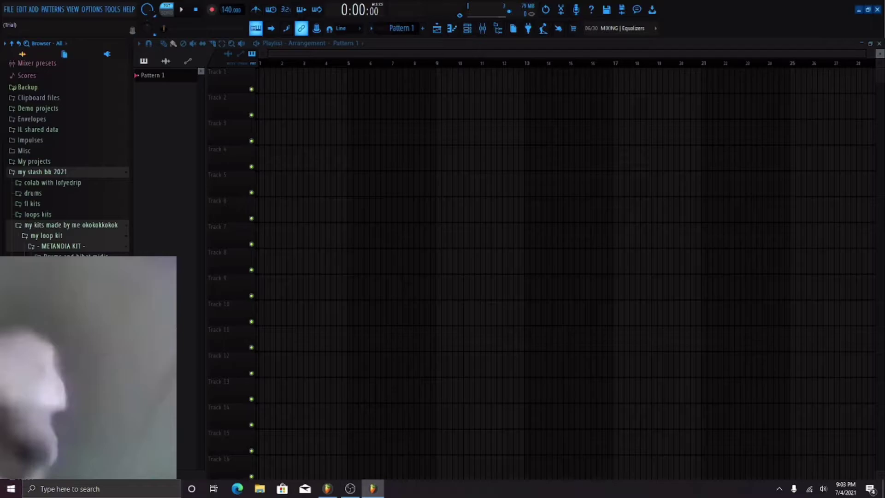
{"action": "left_click_drag", "start_coordinate": [69, 277], "coordinate": [295, 82]}
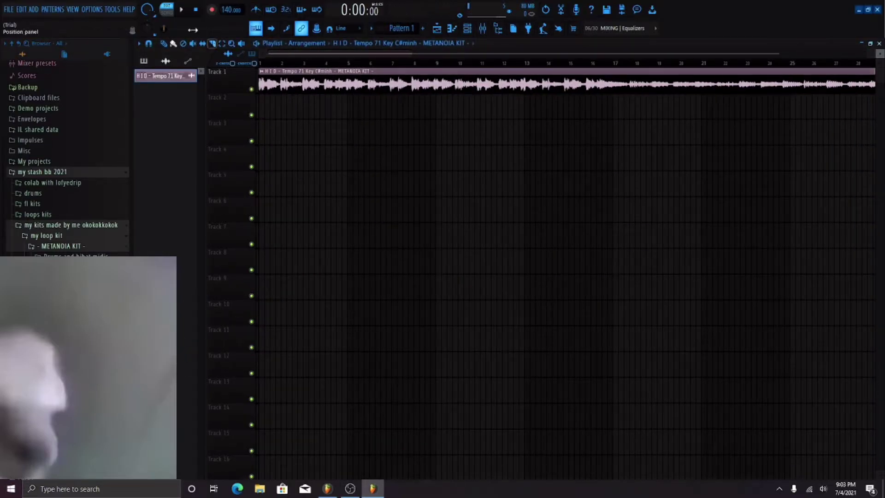
Step: Switch playback to song mode, set the project tempo to 71 and start playing the loop
{"action": "left_click", "coordinate": [169, 11]}
{"action": "mouse_move", "coordinate": [225, 9]}
{"action": "left_mouse_down"}
{"action": "mouse_move", "coordinate": [225, 41]}
{"action": "mouse_move", "coordinate": [225, 10]}
{"action": "left_mouse_up"}
{"action": "key", "text": "space"}
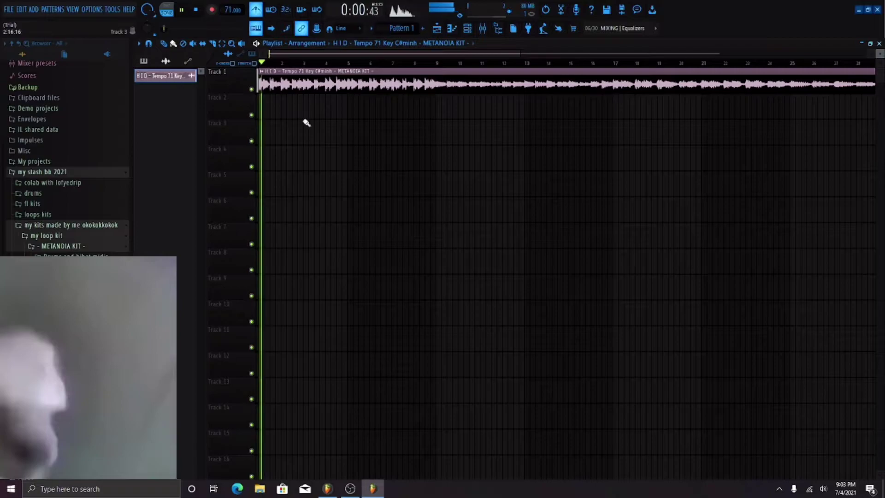
Step: Place Pattern 1 on Track 3 as an 8-bar clip, repeat it to six clips along the loop, and briefly play from bar 9
{"action": "scroll", "coordinate": [306, 123], "scroll_direction": "down", "scroll_amount": 3}
{"action": "left_click", "coordinate": [144, 62]}
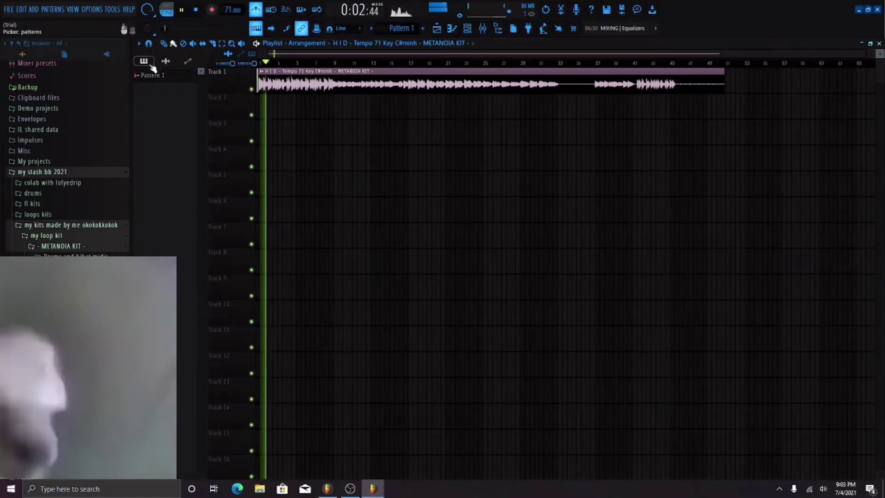
{"action": "left_click", "coordinate": [152, 76]}
{"action": "left_click_drag", "start_coordinate": [304, 111], "coordinate": [331, 139]}
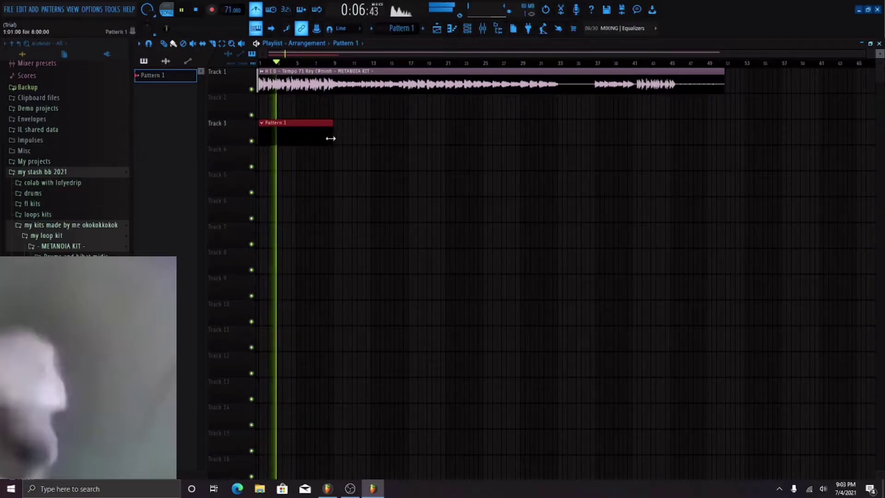
{"action": "key", "text": "ctrl+b"}
{"action": "key", "text": "ctrl+b"}
{"action": "key", "text": "ctrl+b"}
{"action": "key", "text": "ctrl+b"}
{"action": "key", "text": "ctrl+b"}
{"action": "key", "text": "ctrl+b"}
{"action": "right_click", "coordinate": [725, 133]}
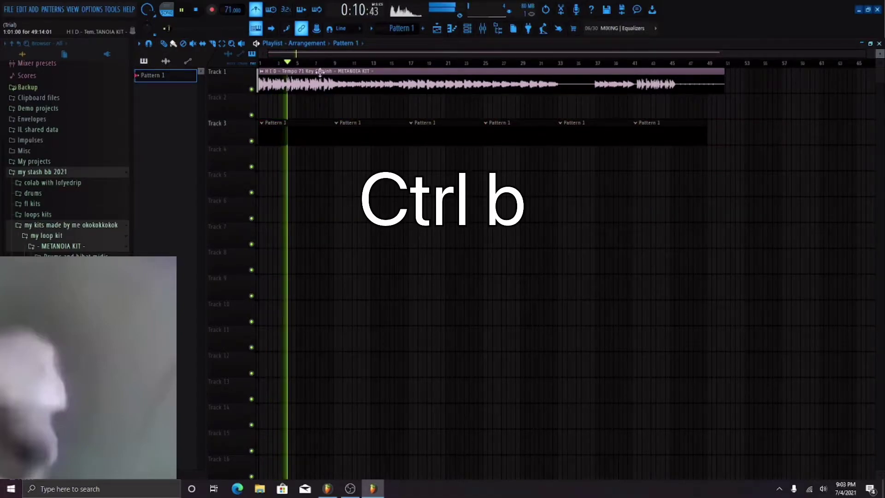
{"action": "left_click", "coordinate": [336, 65]}
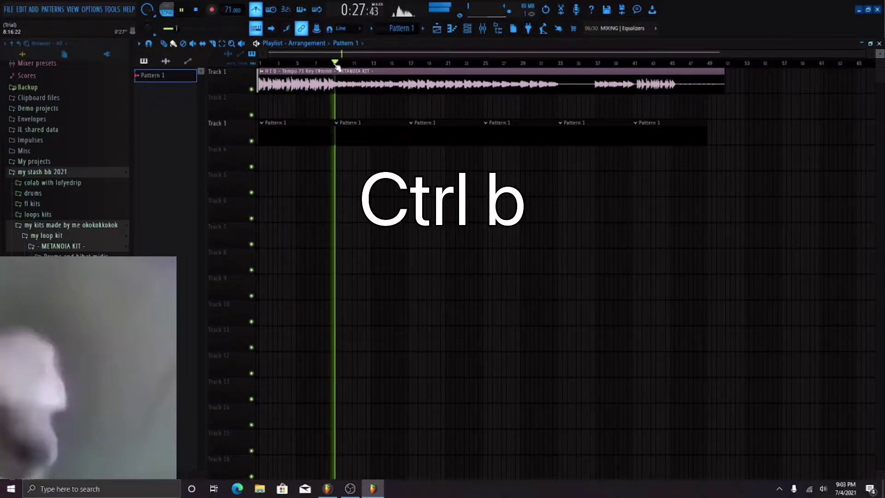
{"action": "key", "text": "space"}
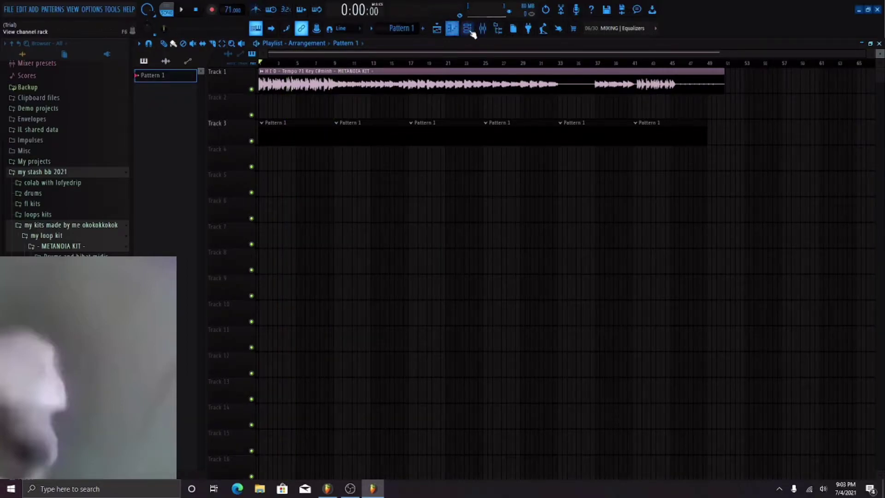
Step: Open the channel rack, show all channels and delete the unused default channel
{"action": "left_click", "coordinate": [468, 29]}
{"action": "left_click_drag", "start_coordinate": [386, 85], "coordinate": [366, 104]}
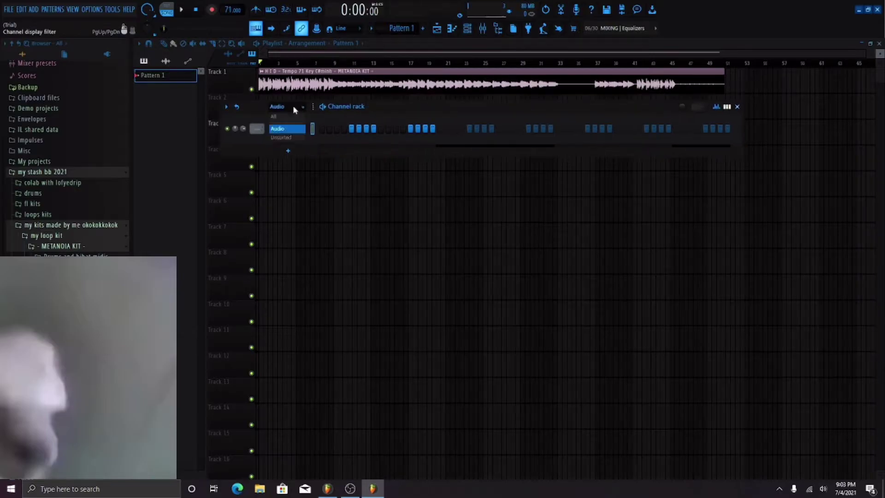
{"action": "left_click", "coordinate": [291, 117]}
{"action": "right_click", "coordinate": [295, 131]}
{"action": "left_click", "coordinate": [328, 223]}
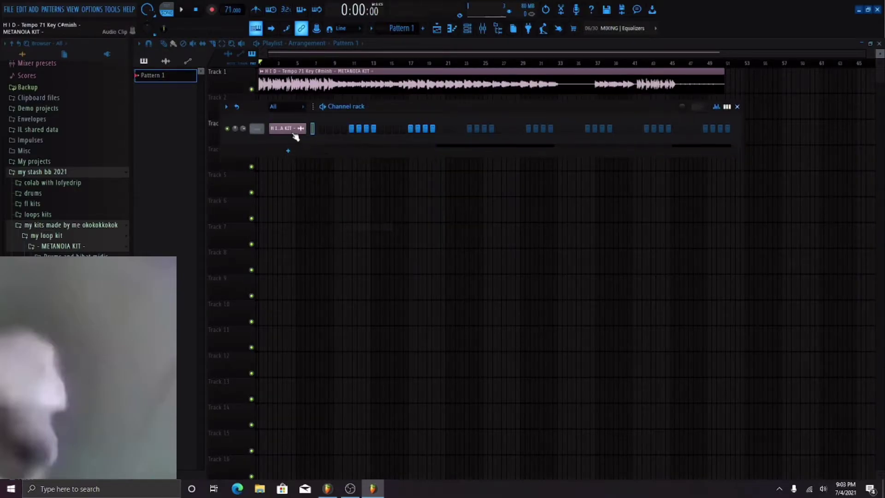
Step: Set the H I D sample's time-stretching mode to Stretch and route its channel to mixer Insert 1
{"action": "left_click", "coordinate": [293, 131]}
{"action": "left_click", "coordinate": [399, 160]}
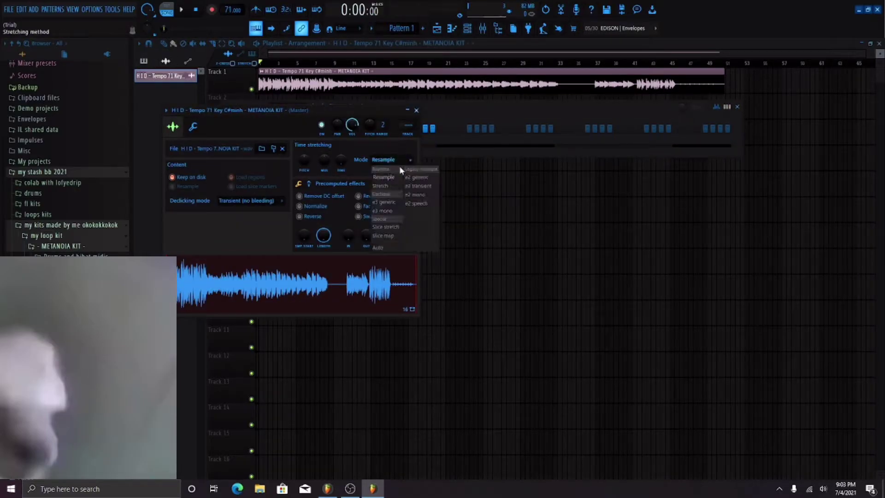
{"action": "left_click", "coordinate": [381, 186]}
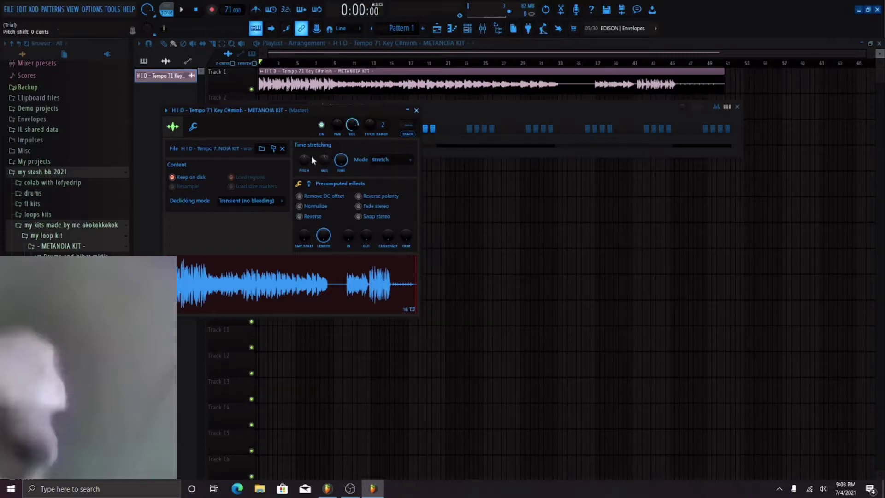
{"action": "left_click", "coordinate": [411, 136]}
Step: Add Fruity Soft Clipper to slot 10 of the Master mixer track and close its window
{"action": "left_click", "coordinate": [164, 151]}
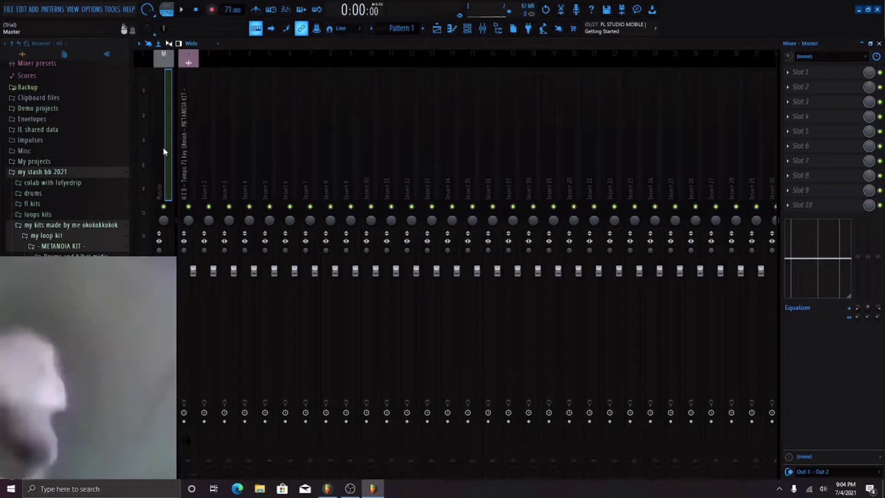
{"action": "left_click", "coordinate": [814, 210]}
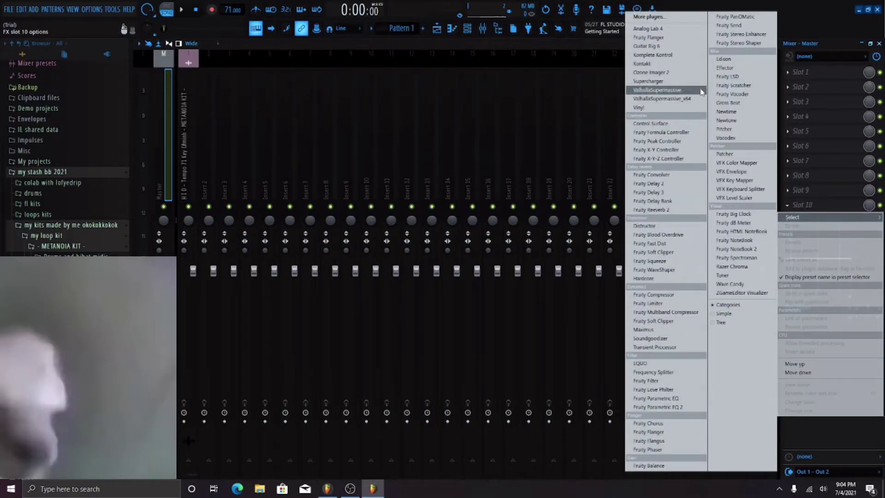
{"action": "left_click", "coordinate": [687, 253]}
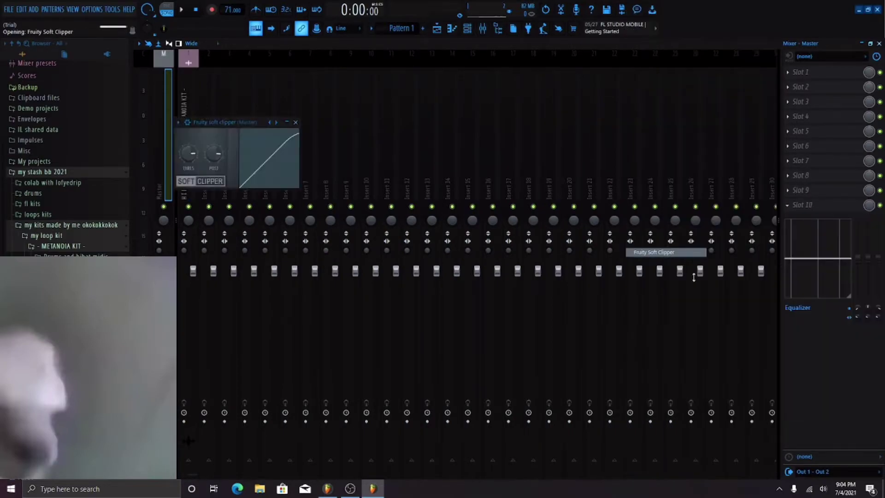
{"action": "left_click", "coordinate": [296, 123]}
Step: During playback, add Fruity parametric EQ 2 to slot 10 of mixer Insert 1, cut the lows with band 1 and lower band 2
{"action": "key", "text": "space"}
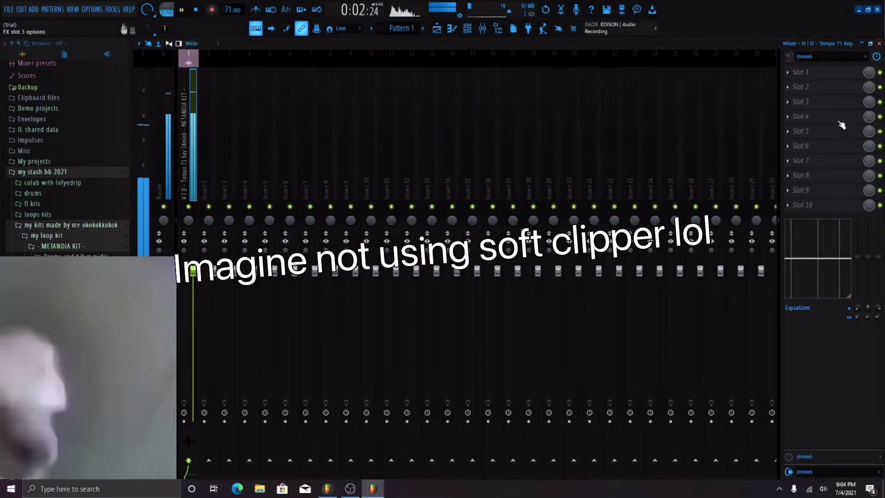
{"action": "left_click", "coordinate": [804, 205]}
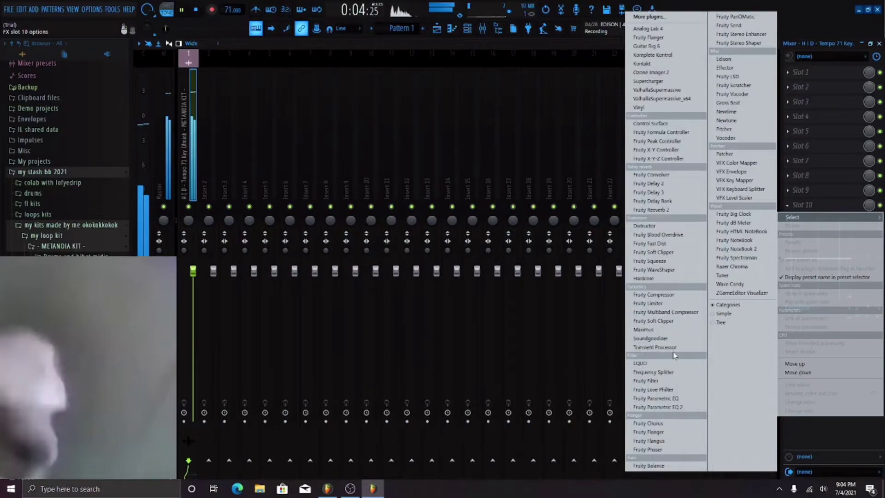
{"action": "left_click", "coordinate": [657, 407]}
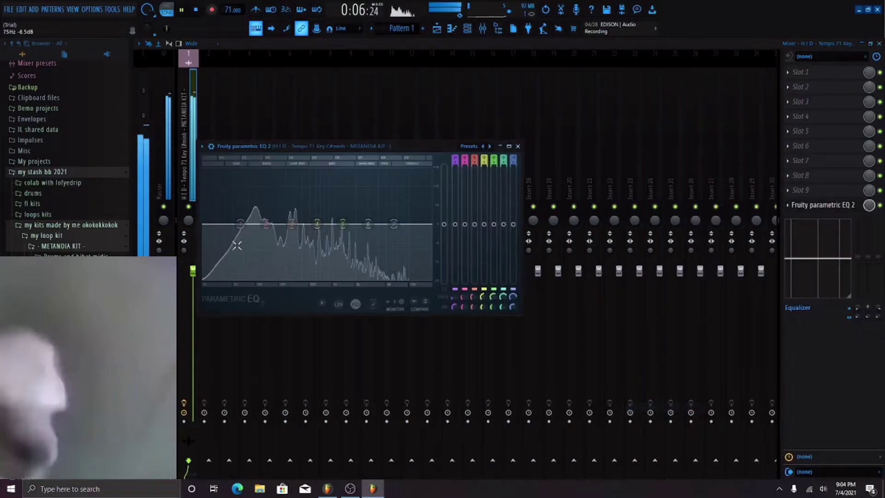
{"action": "left_click_drag", "start_coordinate": [241, 225], "coordinate": [272, 279]}
{"action": "left_click_drag", "start_coordinate": [267, 225], "coordinate": [244, 240]}
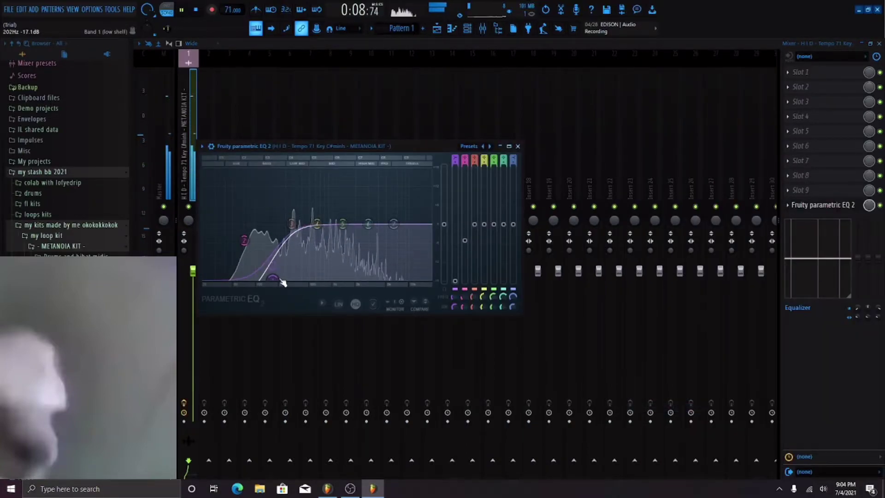
Step: Close the parametric EQ and move playback to bar 9 of the H I D clip in the playlist
{"action": "left_click", "coordinate": [517, 146]}
{"action": "left_click", "coordinate": [436, 29]}
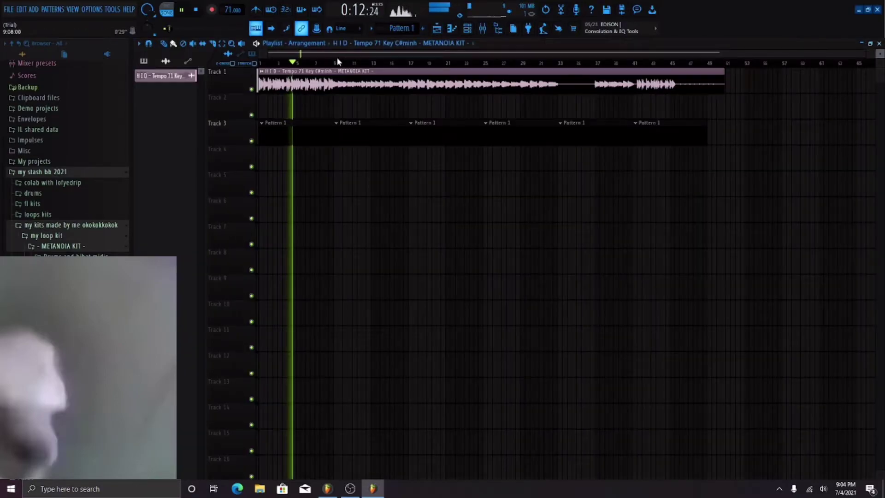
{"action": "left_click", "coordinate": [337, 58]}
{"action": "left_click", "coordinate": [483, 28]}
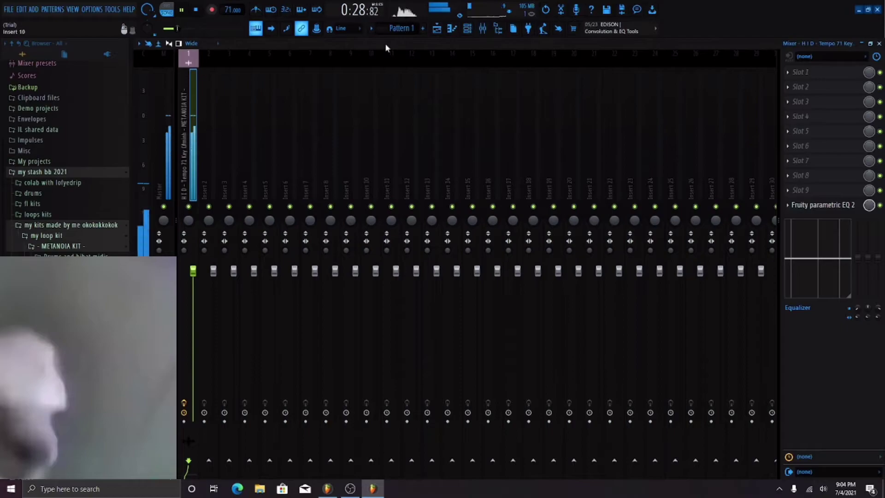
Step: Set the H I D sample's time-stretching pitch shift to +100 cents and audition the loop
{"action": "left_click", "coordinate": [467, 28]}
{"action": "key", "text": "space"}
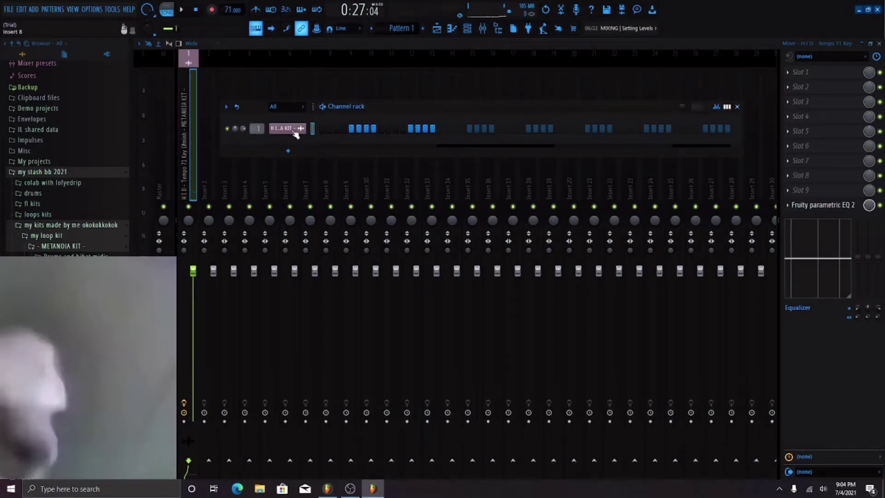
{"action": "left_click", "coordinate": [298, 133]}
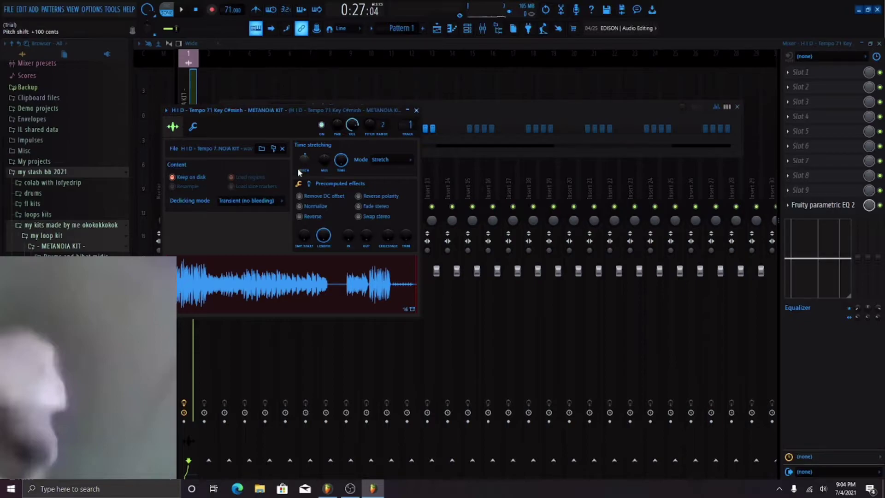
{"action": "key", "text": "space"}
{"action": "left_click", "coordinate": [416, 111]}
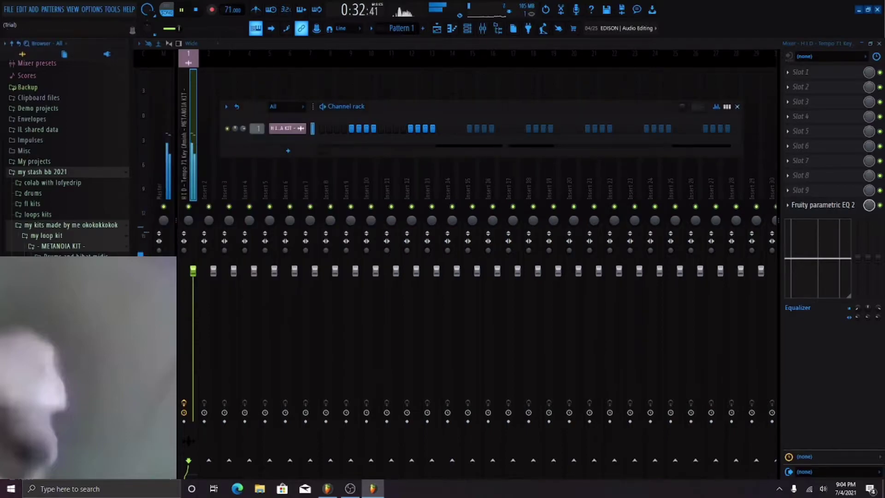
Step: Audition 808 samples from the browser against the loop and add HARD Pyrexzz 808 - C as a new channel
{"action": "scroll", "coordinate": [67, 157], "scroll_direction": "up", "scroll_amount": 2}
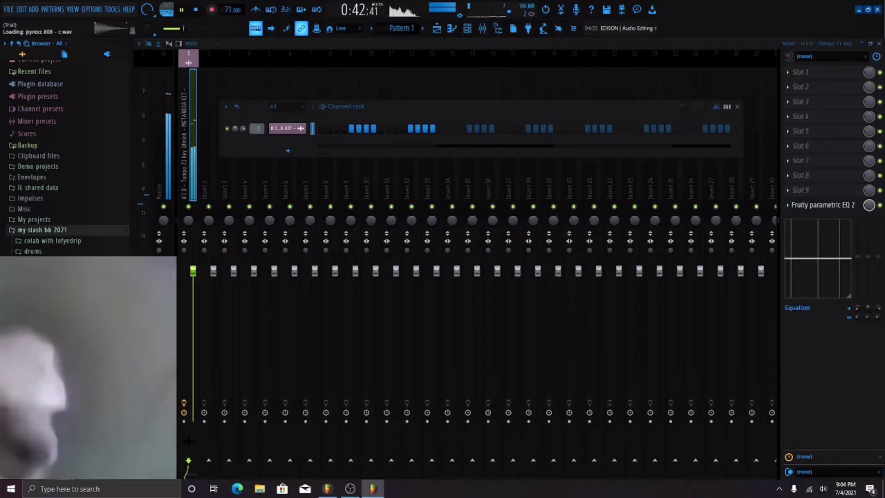
{"action": "key", "text": "space"}
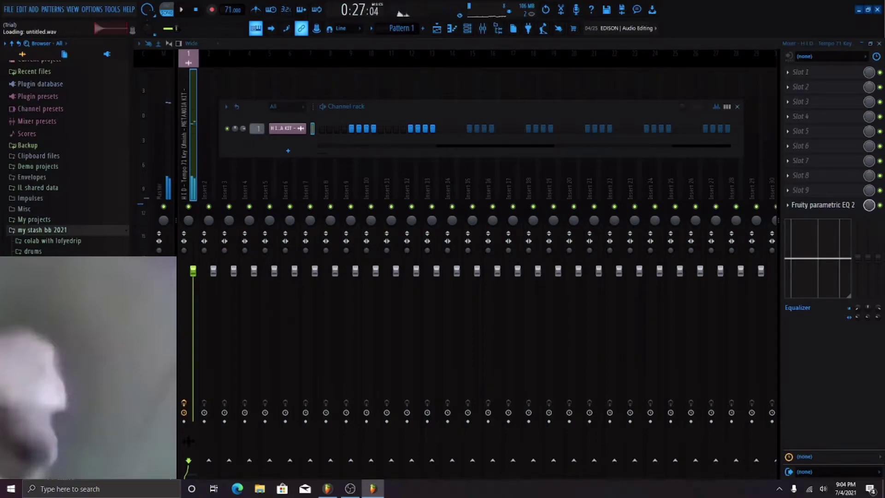
{"action": "key", "text": "space"}
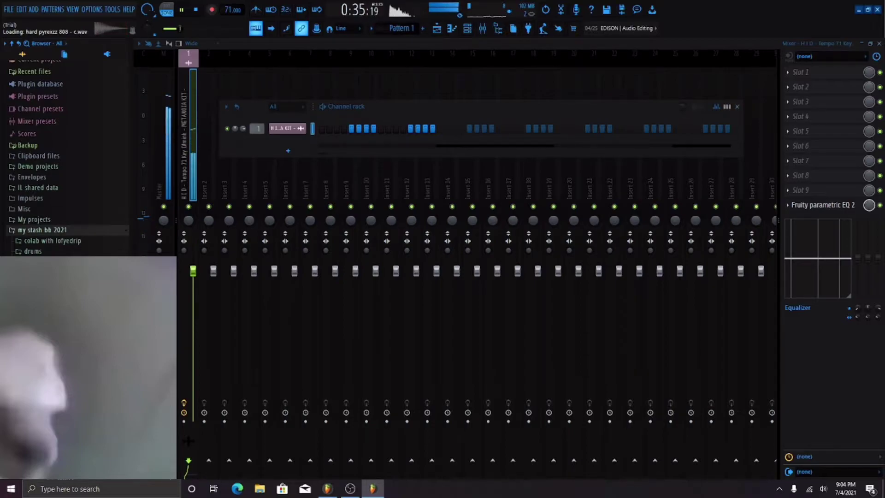
{"action": "key", "text": "space"}
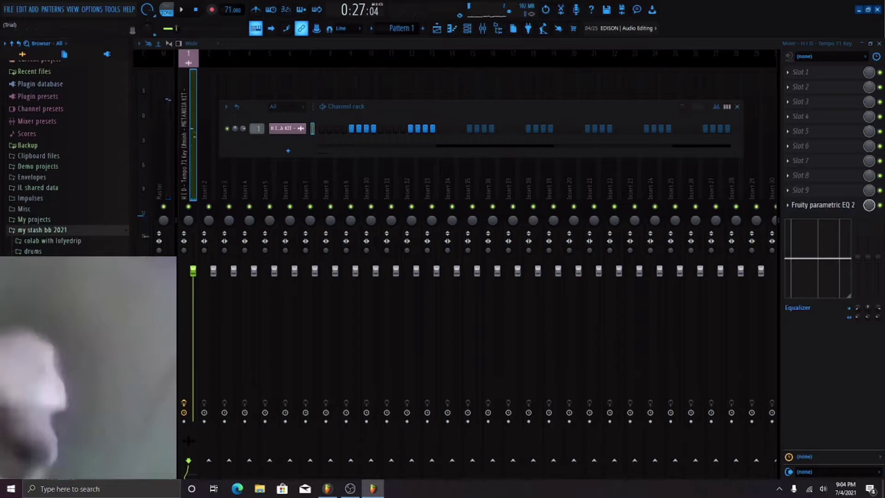
{"action": "left_click_drag", "start_coordinate": [46, 323], "coordinate": [285, 140]}
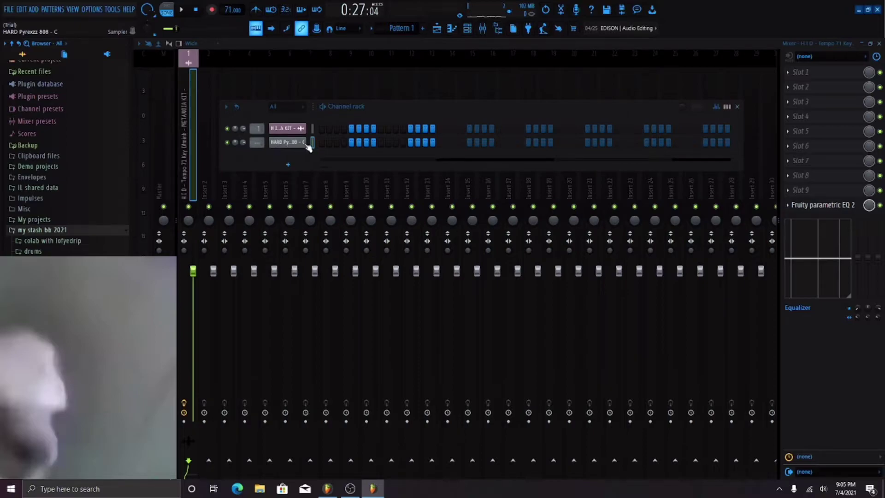
Step: Enable the HARD Pyrexzz 808's volume envelope with a 28% release time and check its group settings, leaving its piano roll open
{"action": "left_click", "coordinate": [458, 29]}
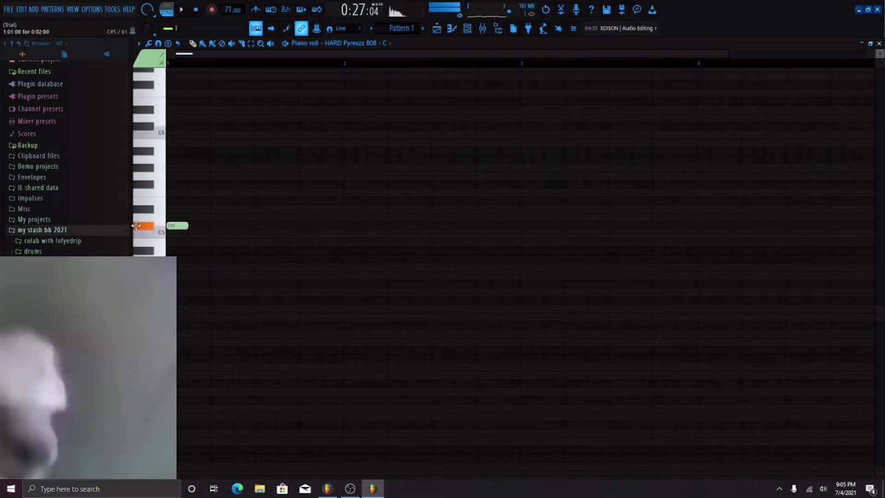
{"action": "left_click", "coordinate": [468, 29]}
{"action": "left_click", "coordinate": [295, 143]}
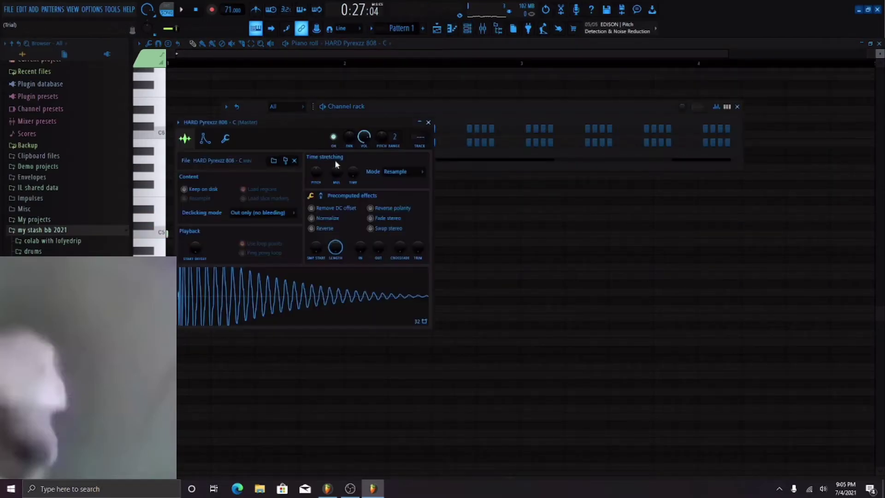
{"action": "left_click", "coordinate": [205, 140]}
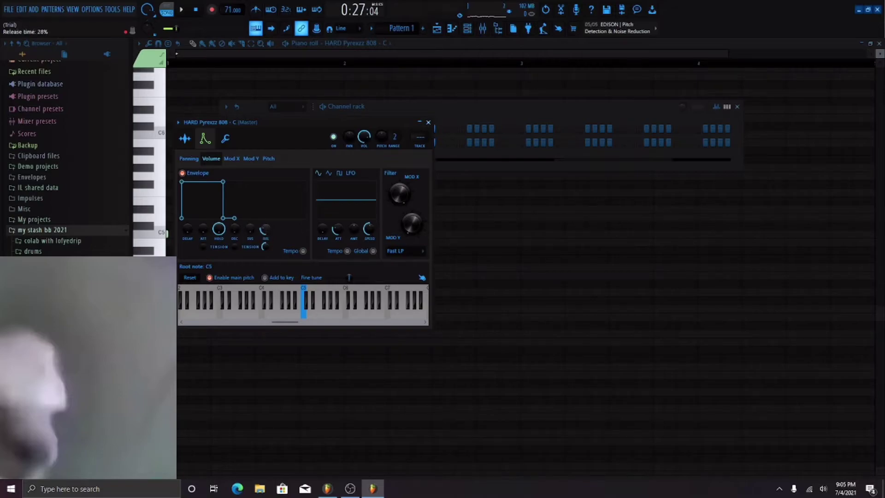
{"action": "left_click", "coordinate": [227, 140]}
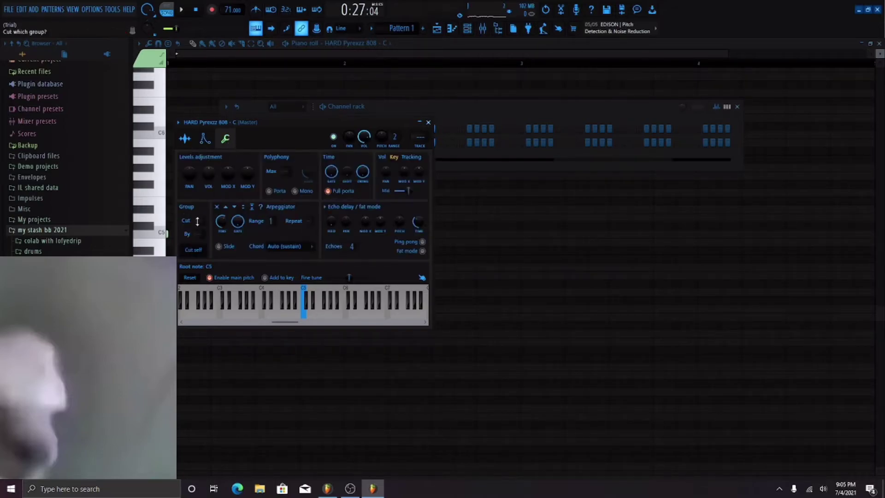
{"action": "left_click", "coordinate": [430, 122]}
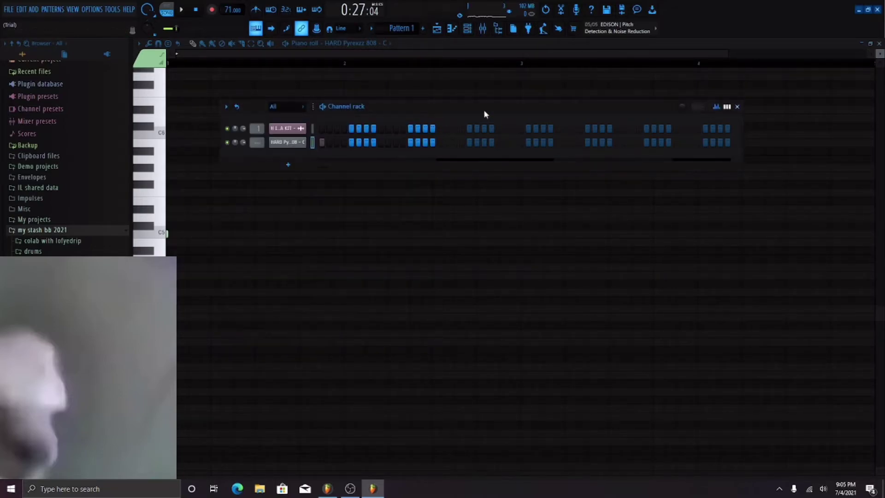
{"action": "left_click", "coordinate": [737, 107]}
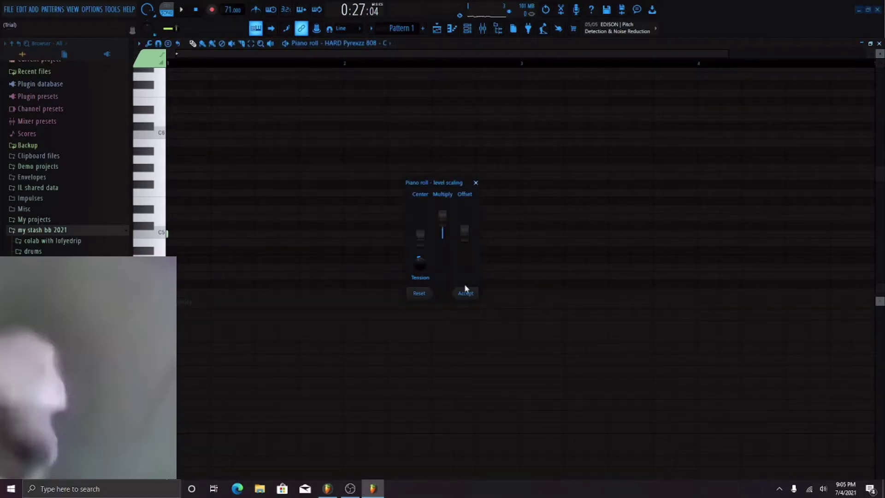
Step: During playback, place C5 808 notes on step 13 of bar 1 and steps 1, 4 and 7 of bar 2
{"action": "key", "text": "space"}
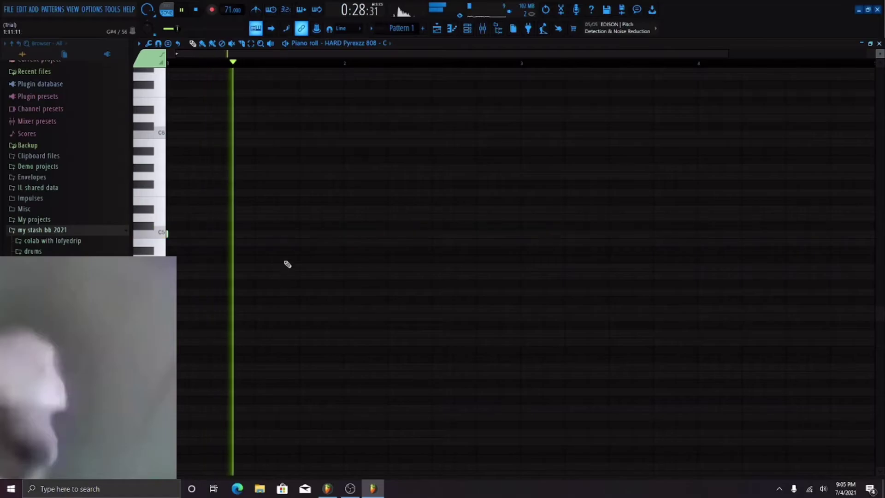
{"action": "key", "text": "space"}
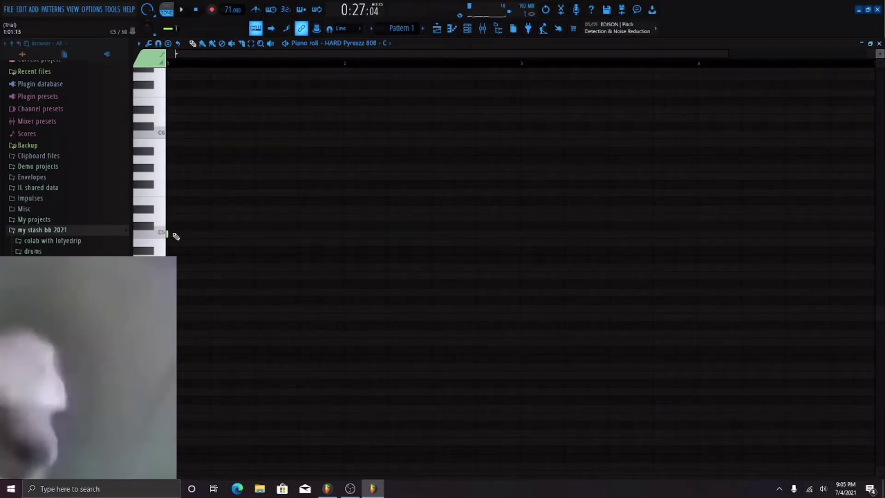
{"action": "key", "text": "space"}
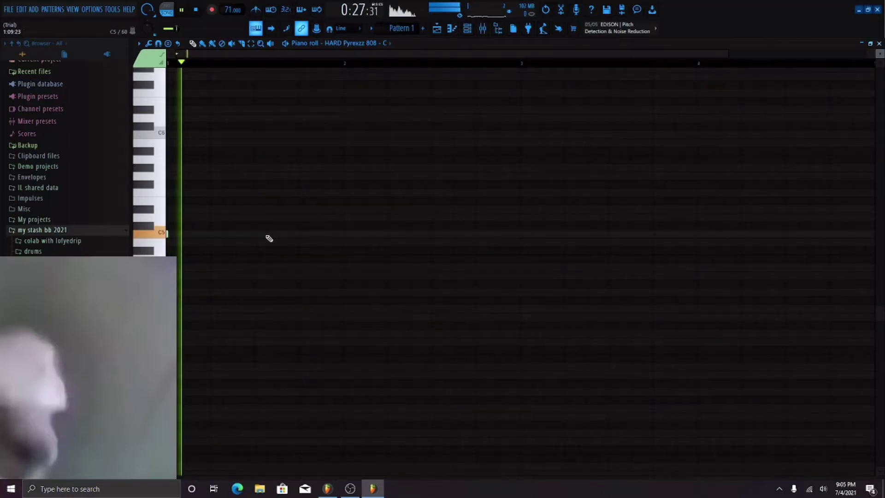
{"action": "left_click", "coordinate": [299, 233]}
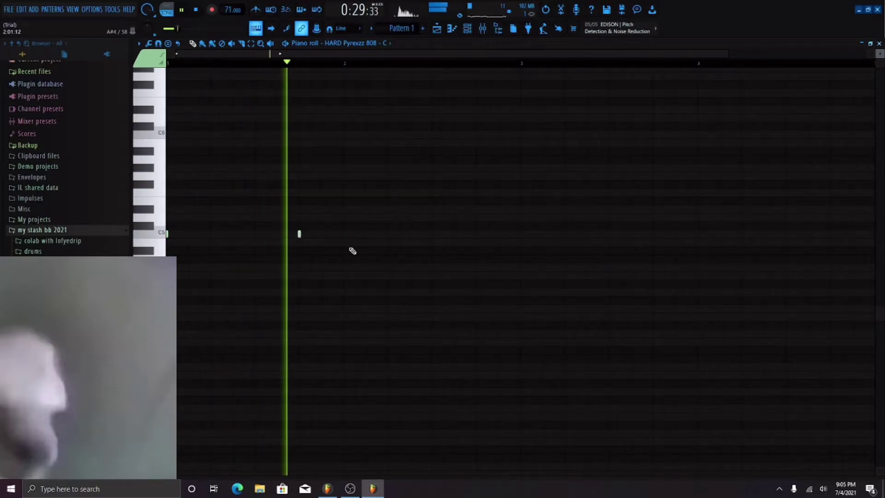
{"action": "left_click", "coordinate": [343, 234]}
{"action": "left_click", "coordinate": [377, 234]}
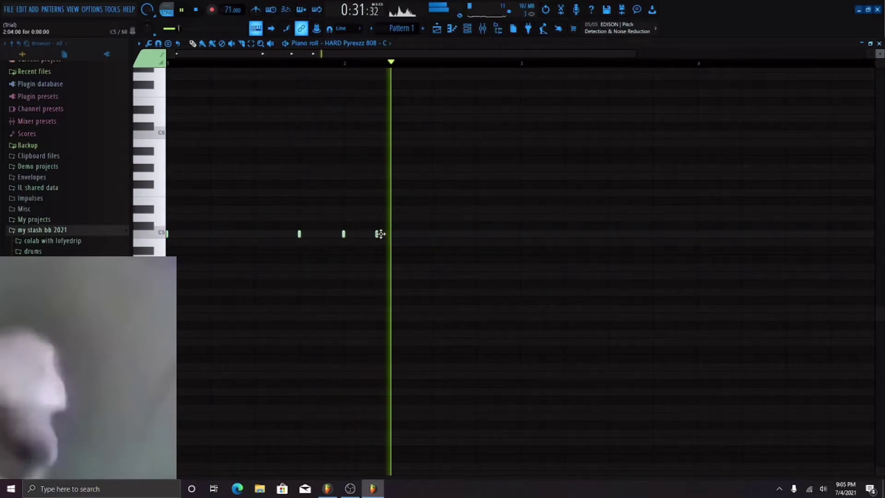
{"action": "left_click", "coordinate": [410, 234]}
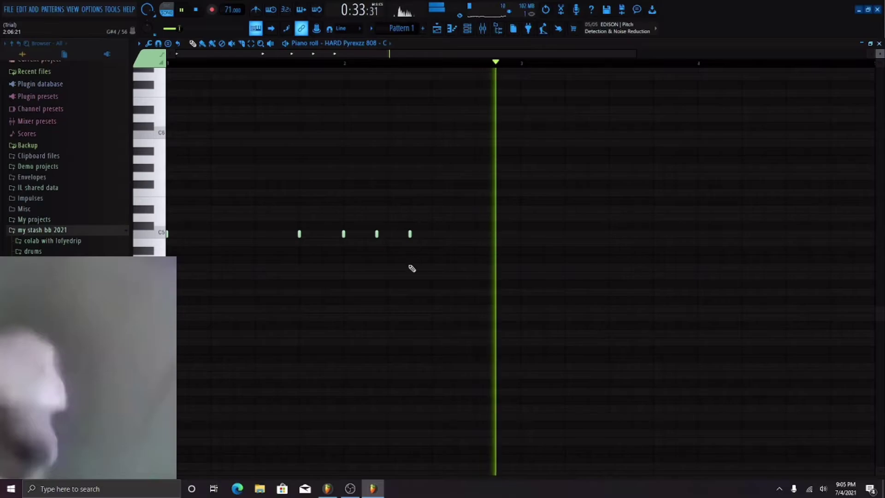
{"action": "key", "text": "space"}
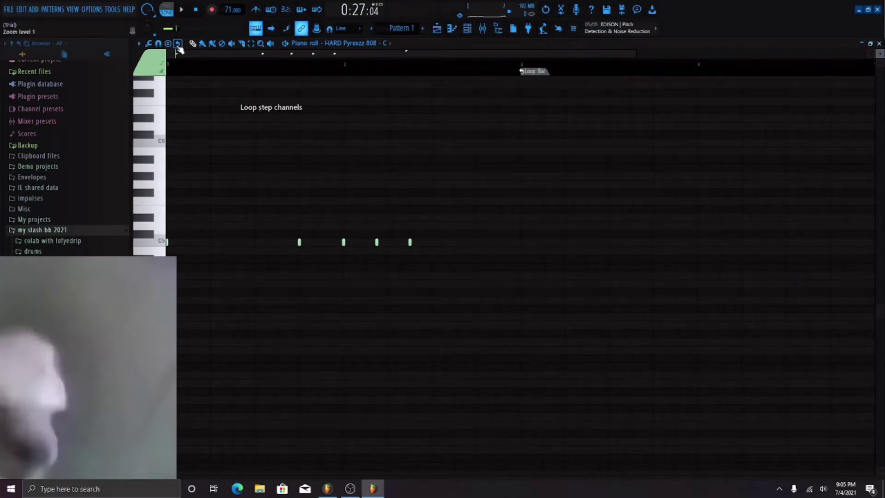
Step: Play the loop with the metronome on and add C5 808 notes on steps 13 and 14 of bar 2
{"action": "key", "text": "space"}
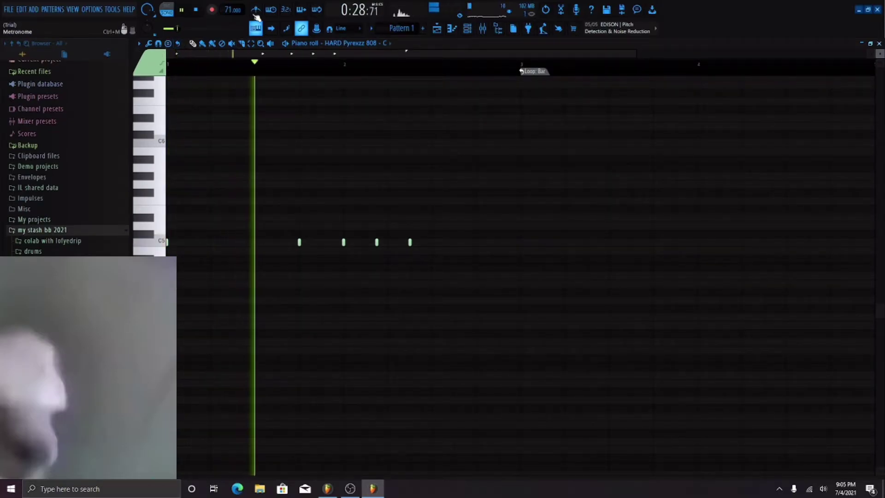
{"action": "left_click", "coordinate": [257, 12]}
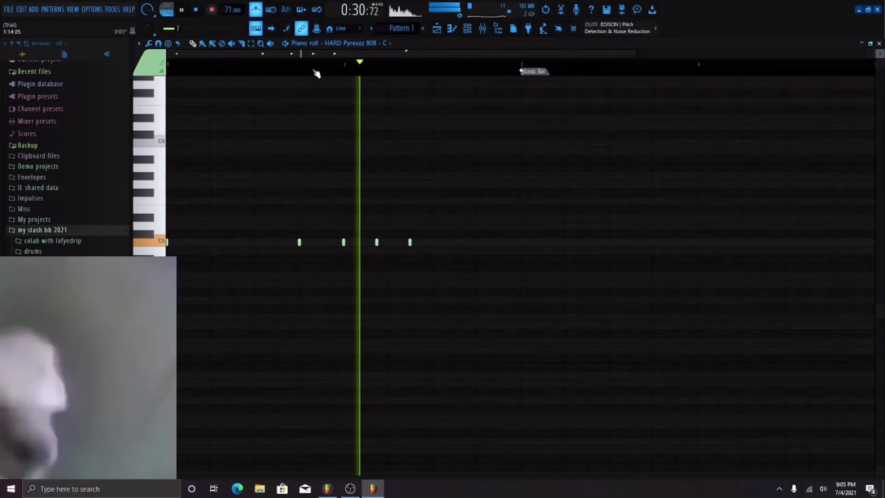
{"action": "left_click", "coordinate": [476, 242]}
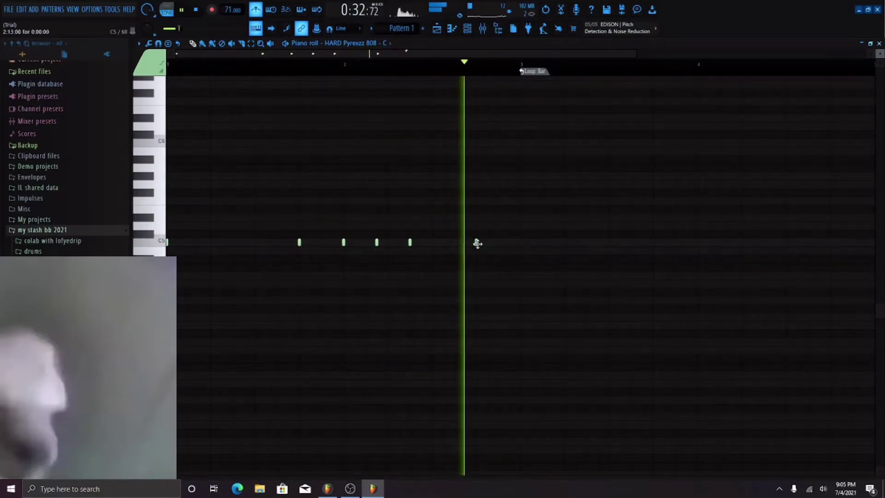
{"action": "left_click", "coordinate": [487, 242]}
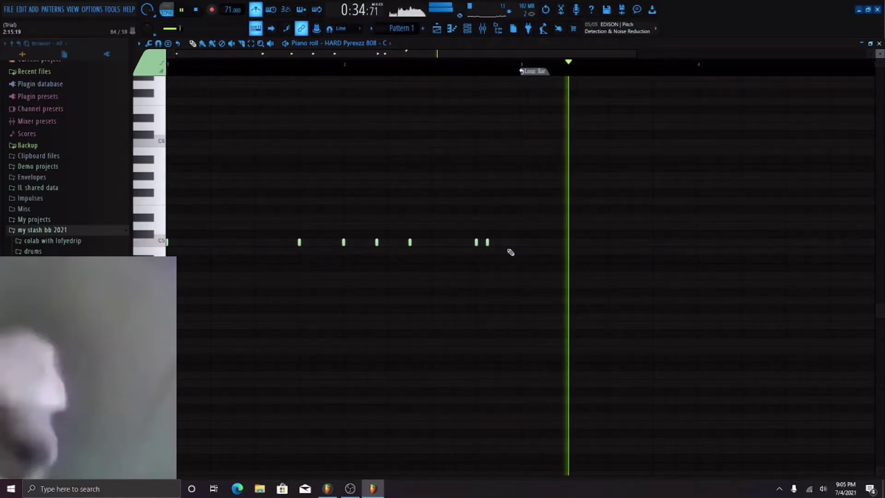
{"action": "key", "text": "space"}
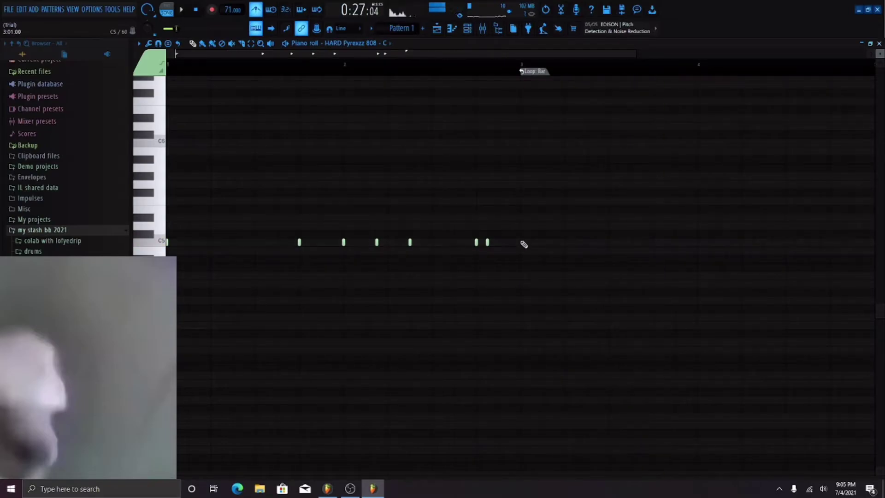
Step: Raise the 808 notes to C7, with the second note on D7 and the five bar 2 notes on G#6
{"action": "key", "text": "space"}
{"action": "scroll", "coordinate": [524, 244], "scroll_direction": "up", "scroll_amount": 5}
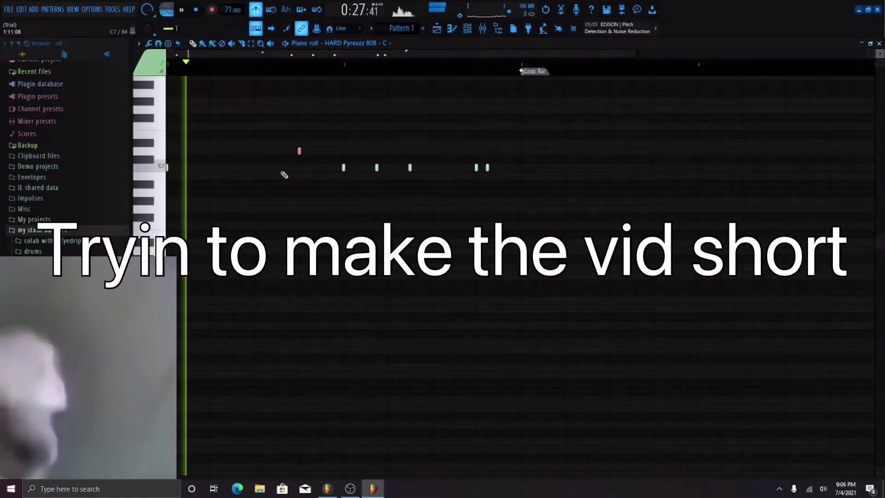
{"action": "left_click_drag", "start_coordinate": [282, 174], "coordinate": [510, 172]}
{"action": "key", "text": "Down"}
{"action": "key", "text": "Down"}
{"action": "key", "text": "Down"}
{"action": "key", "text": "Down"}
{"action": "key", "text": "Down"}
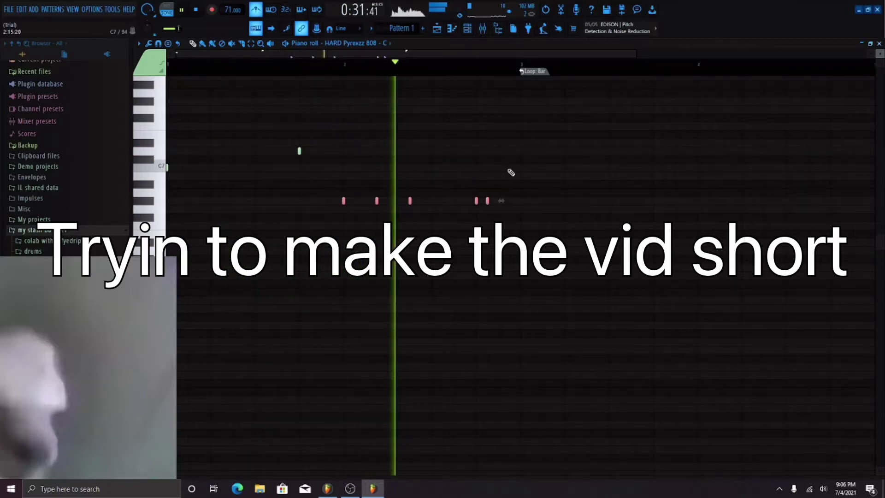
Step: Drop the 808 notes two octaves and retune bar 2's first three notes to A4 and last two to A#4
{"action": "key", "text": "ctrl+Down"}
{"action": "key", "text": "ctrl+Down"}
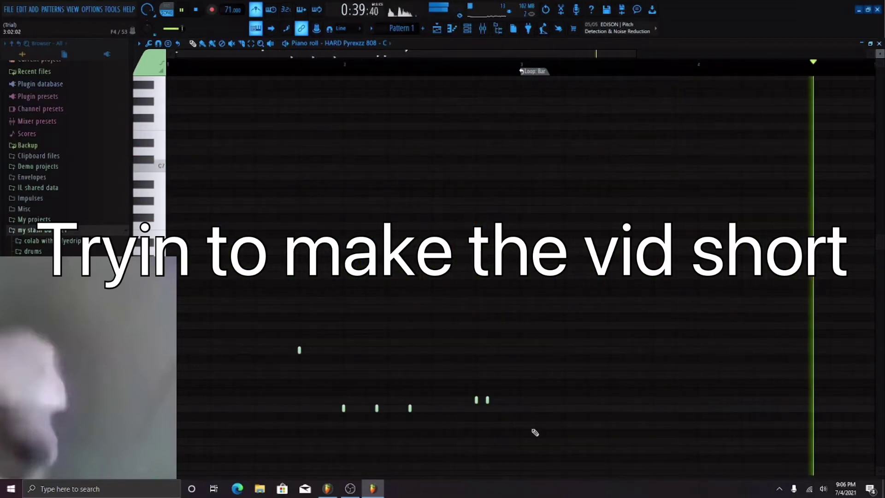
{"action": "key", "text": "space"}
{"action": "key", "text": "space"}
{"action": "scroll", "coordinate": [530, 430], "scroll_direction": "down", "scroll_amount": 1}
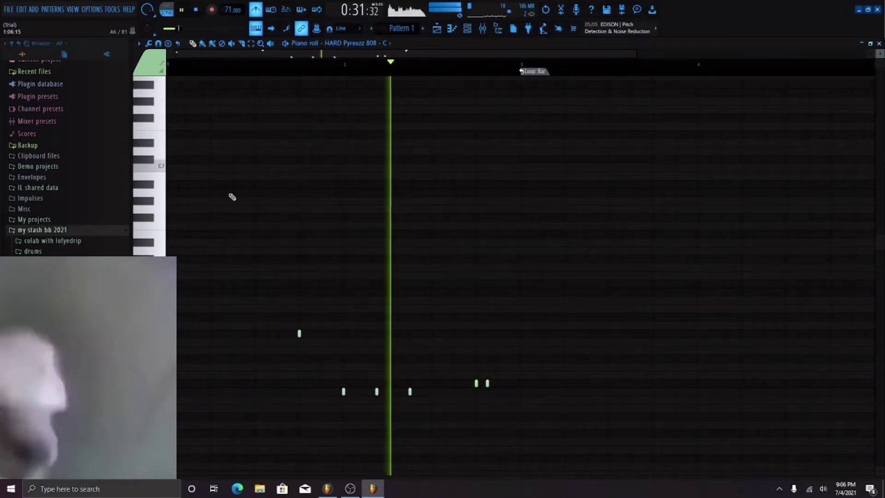
Step: Set the scale highlighting's root to D and raise the 808 notes to D7, E7, C#7 for the next three and D7 for the last two
{"action": "left_click", "coordinate": [138, 43]}
{"action": "mouse_move", "coordinate": [161, 96]}
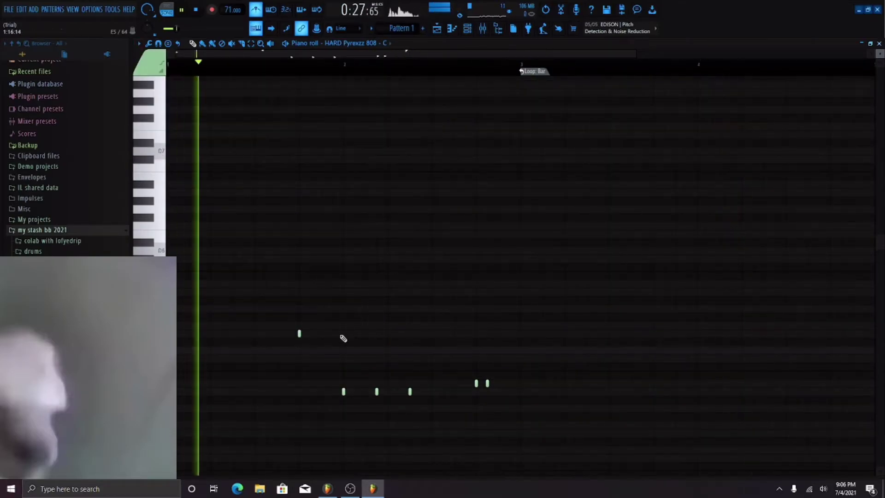
{"action": "left_click_drag", "start_coordinate": [504, 220], "coordinate": [330, 184]}
{"action": "key", "text": "space"}
{"action": "key", "text": "shift+Up"}
{"action": "key", "text": "shift+Up"}
{"action": "key", "text": "shift+Up"}
{"action": "key", "text": "shift+Up"}
{"action": "key", "text": "space"}
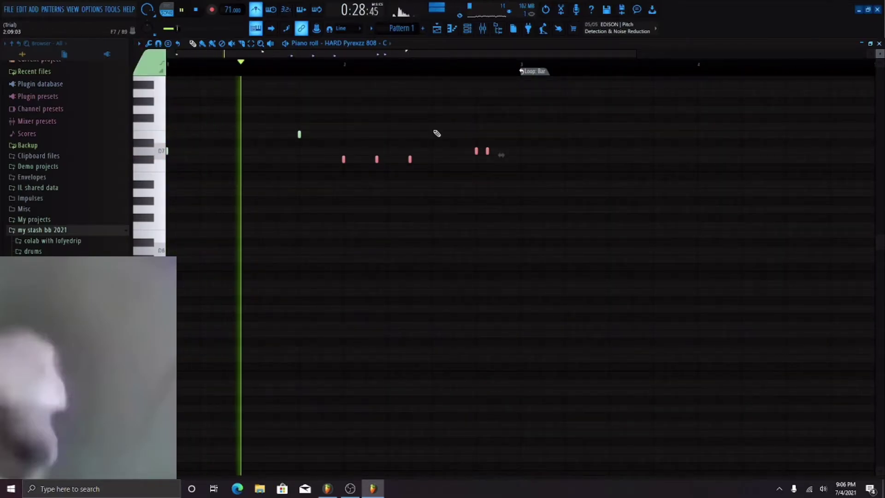
Step: Lower the five 808 notes in bar 2 to A#6 and replay the pattern with the loop
{"action": "key", "text": "shift+Down"}
{"action": "left_click_drag", "start_coordinate": [435, 131], "coordinate": [295, 158]}
{"action": "key", "text": "space"}
{"action": "key", "text": "shift+Down"}
{"action": "key", "text": "shift+Down"}
{"action": "key", "text": "shift+Down"}
{"action": "key", "text": "space"}
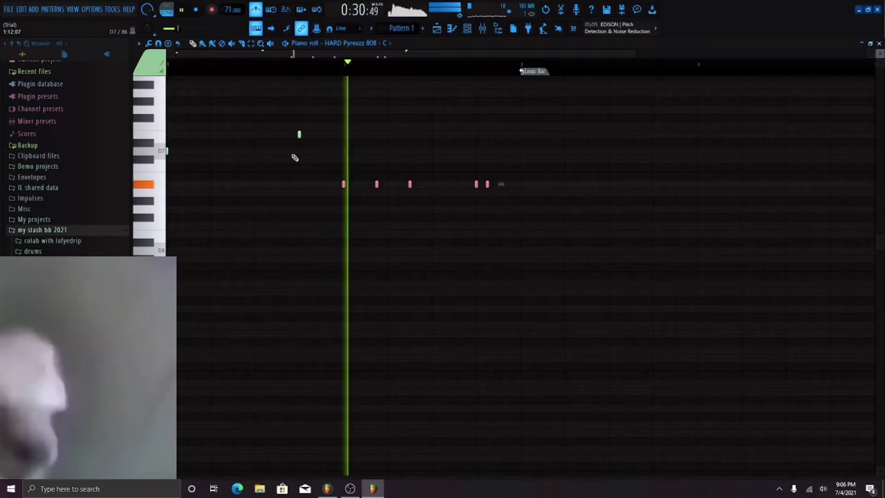
Step: Lower the last two 808 notes by a semitone and drop the pattern so bar 2 sits on C5 and B4
{"action": "left_click_drag", "start_coordinate": [441, 171], "coordinate": [502, 189]}
{"action": "key", "text": "shift+Down"}
{"action": "left_click", "coordinate": [441, 133], "text": "ctrl"}
{"action": "key", "text": "ctrl+Down"}
{"action": "key", "text": "ctrl+Down"}
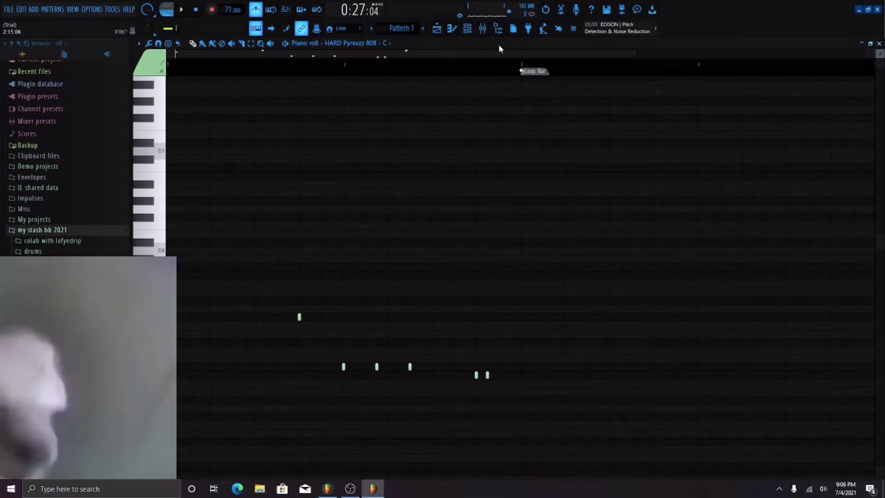
Step: Check the H I D loop channel's pitch shift setting and play the loop with the lowered 808 notes
{"action": "left_click", "coordinate": [467, 28]}
{"action": "left_click", "coordinate": [290, 135]}
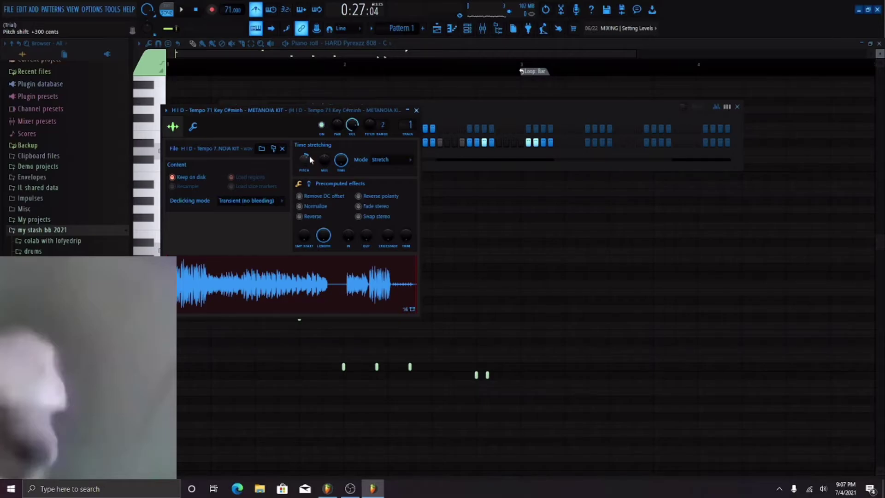
{"action": "key", "text": "space"}
{"action": "left_click", "coordinate": [417, 111]}
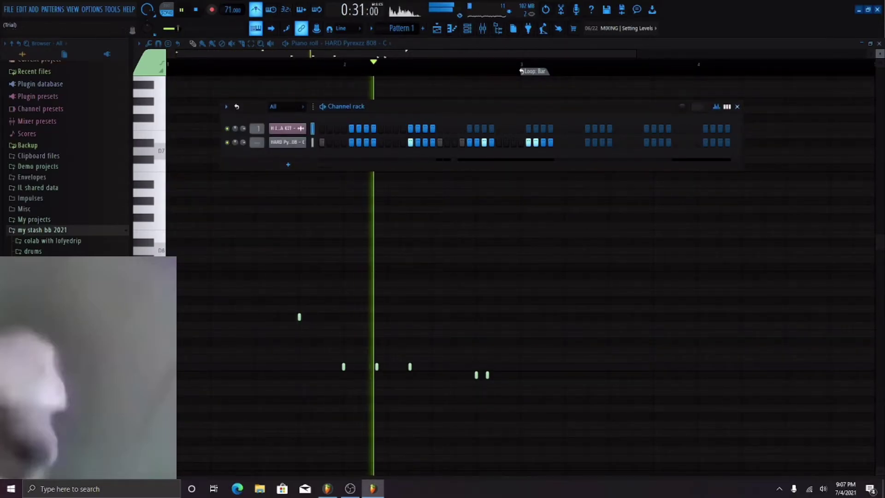
Step: Duplicate the two-bar 808 pattern into bars 3 and 4, adding an F#5 note just before bar 4 and a third closing B4 note
{"action": "right_click", "coordinate": [433, 280]}
{"action": "key", "text": "ctrl+a"}
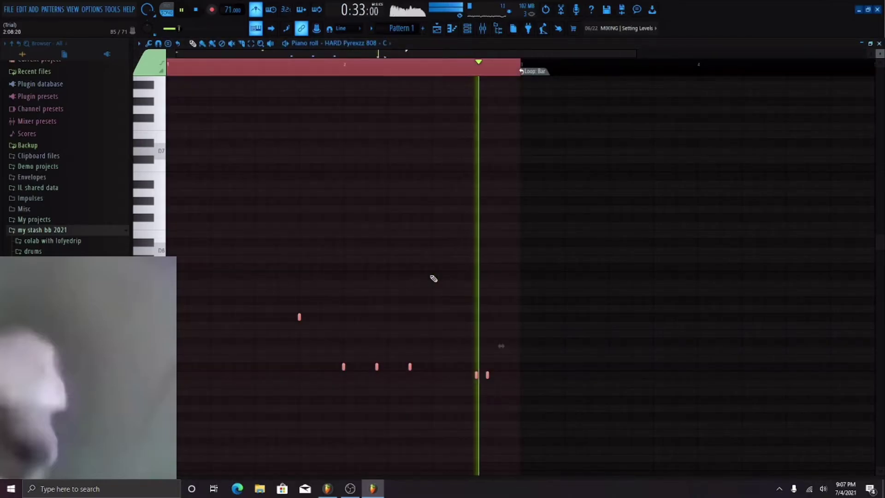
{"action": "key", "text": "ctrl+b"}
{"action": "left_click", "coordinate": [579, 73], "text": "ctrl"}
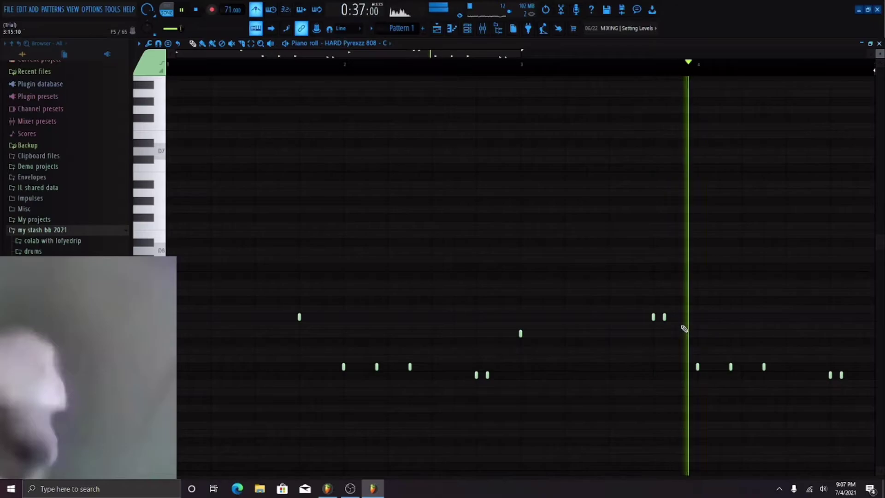
{"action": "scroll", "coordinate": [685, 332], "scroll_direction": "down", "scroll_amount": 1}
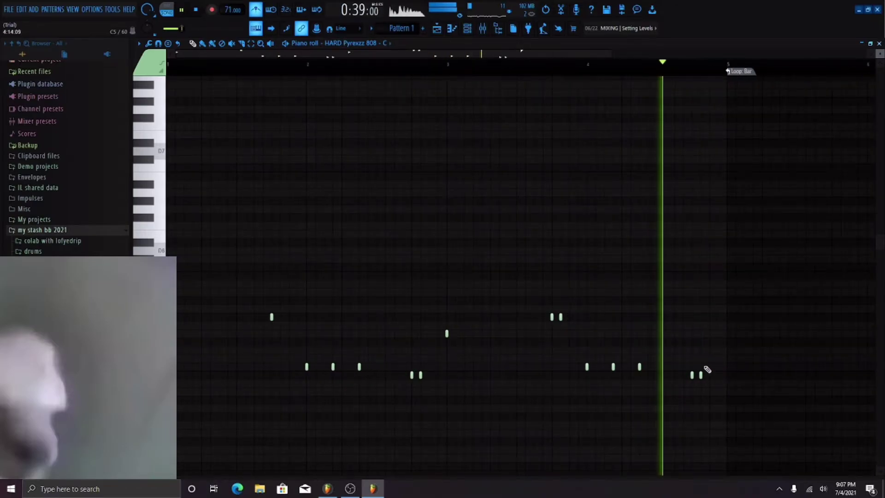
{"action": "left_click", "coordinate": [710, 374]}
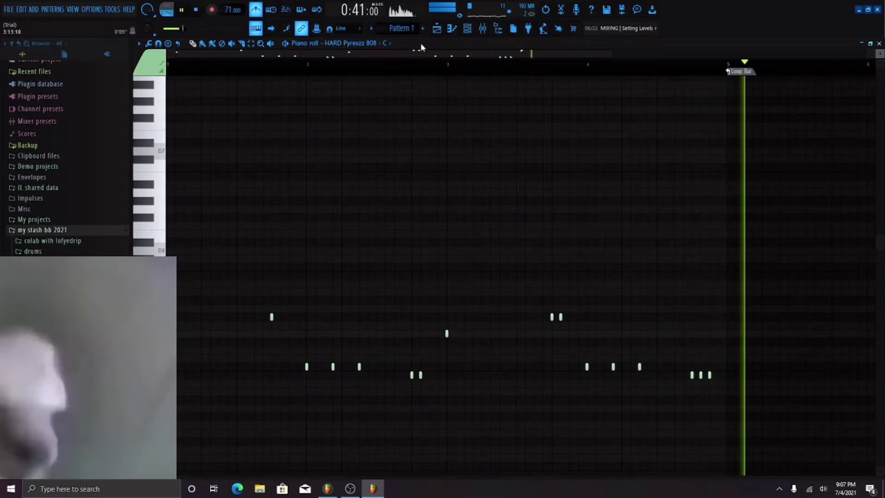
Step: Set the snap to 1/3 step and respace the B4 808 notes ending bar 4, adding a fourth note
{"action": "left_click", "coordinate": [355, 28]}
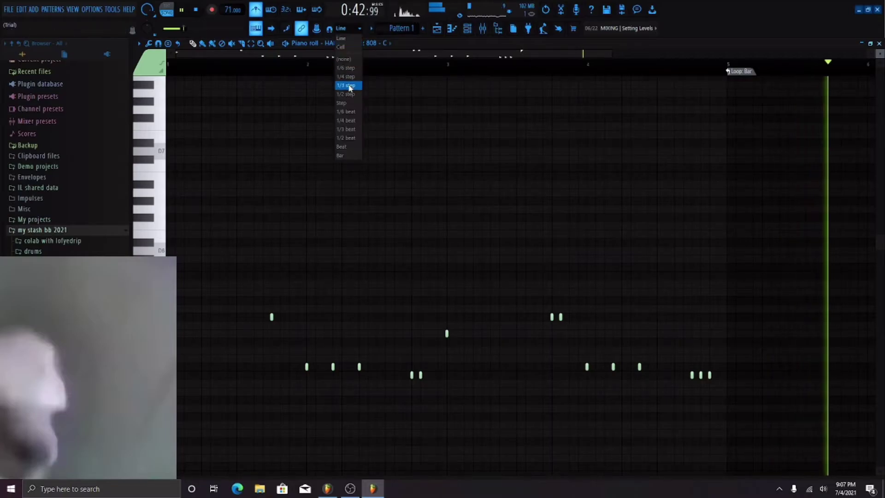
{"action": "left_click", "coordinate": [346, 86]}
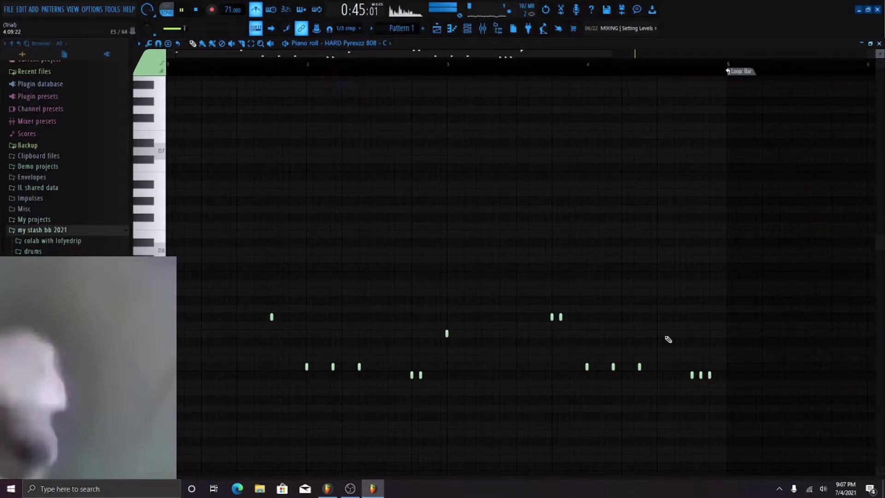
{"action": "scroll", "coordinate": [705, 376], "scroll_direction": "up", "scroll_amount": 2}
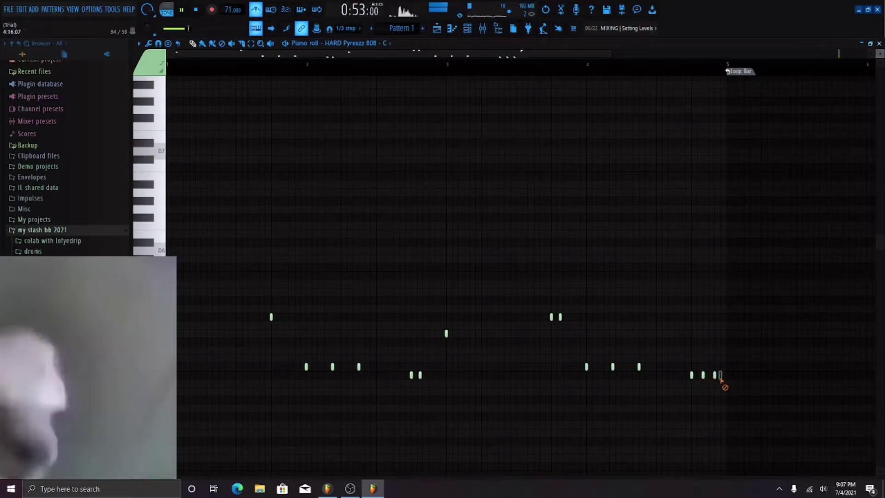
{"action": "scroll", "coordinate": [724, 381], "scroll_direction": "up", "scroll_amount": 3}
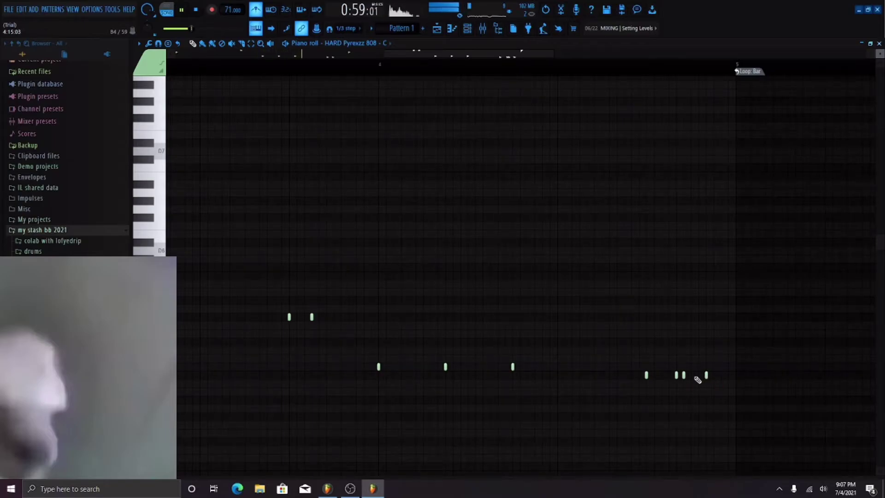
Step: Try the four closing 808 notes of bar 4 an octave higher on B5, and return them to B4
{"action": "left_click_drag", "start_coordinate": [683, 376], "coordinate": [631, 369]}
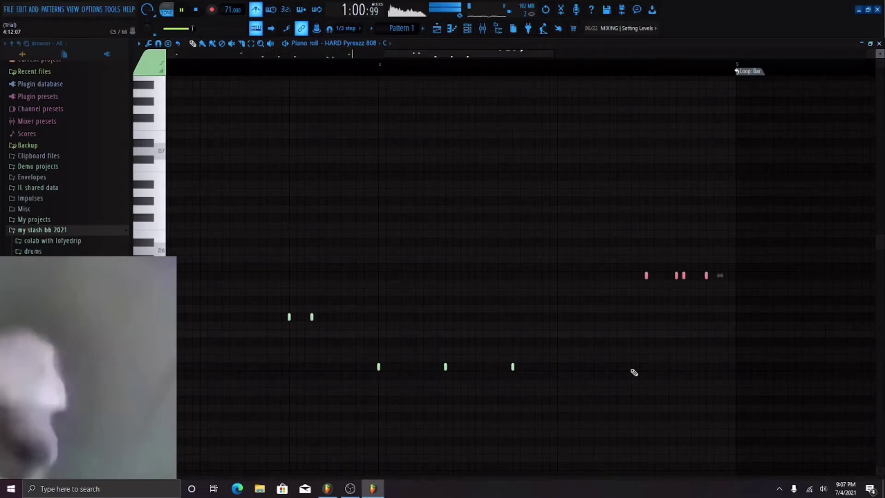
{"action": "key", "text": "ctrl+d"}
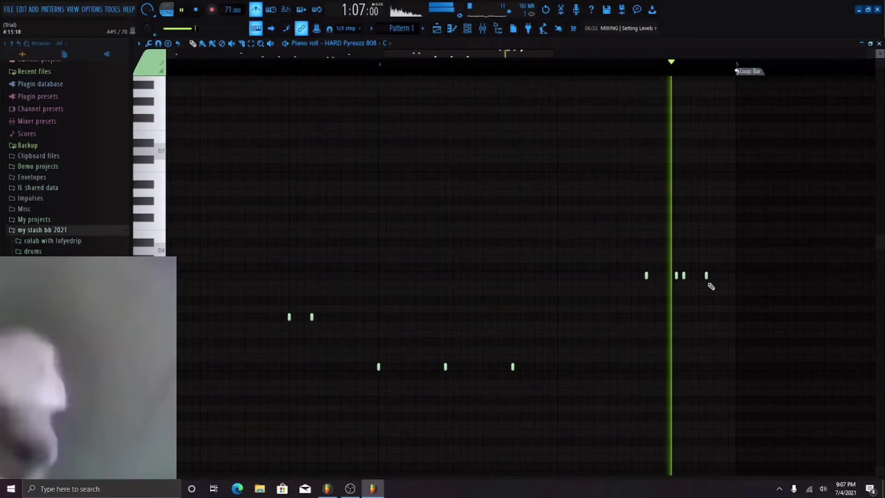
{"action": "scroll", "coordinate": [713, 280], "scroll_direction": "down", "scroll_amount": 3}
{"action": "scroll", "coordinate": [714, 281], "scroll_direction": "up", "scroll_amount": 4}
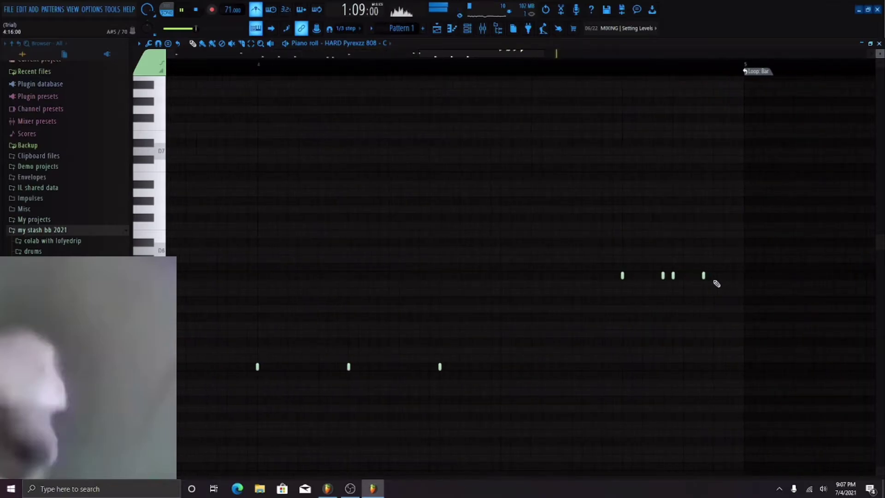
{"action": "left_click_drag", "start_coordinate": [638, 275], "coordinate": [619, 275]}
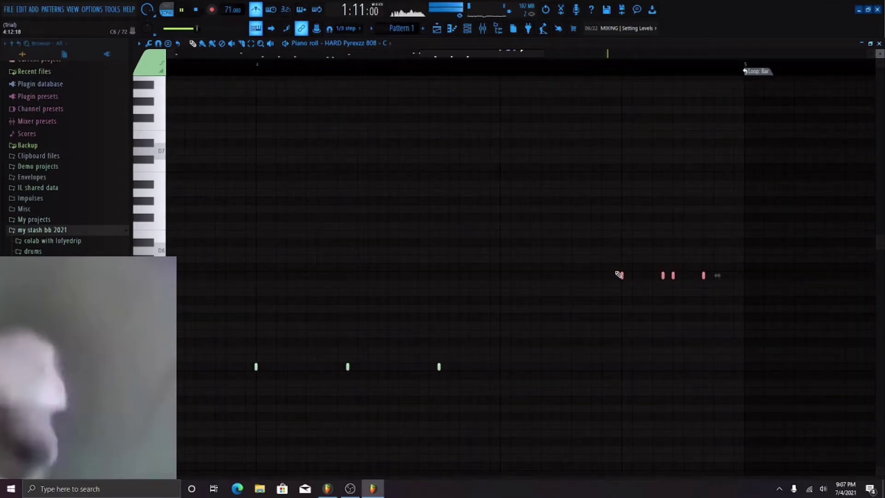
Step: Tighten the middle two closing 808 notes at 1/6 step snap and raise the 808 velocities with level scaling
{"action": "left_click", "coordinate": [349, 28]}
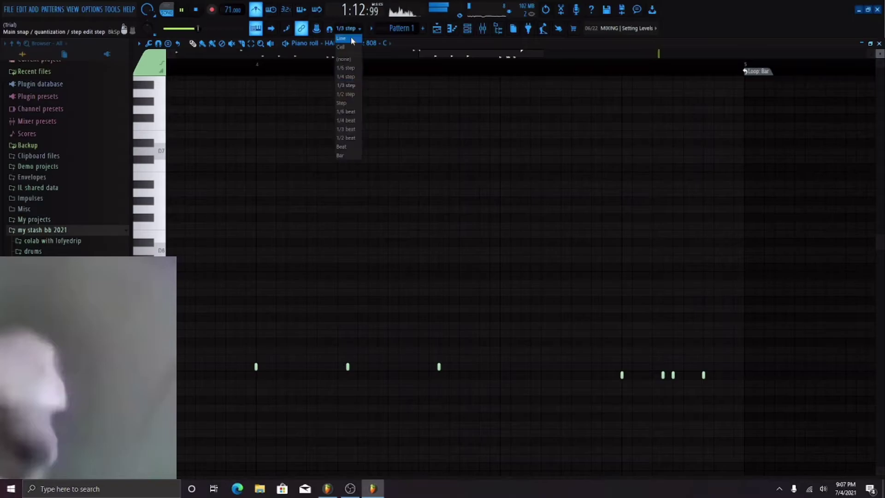
{"action": "left_click", "coordinate": [348, 68]}
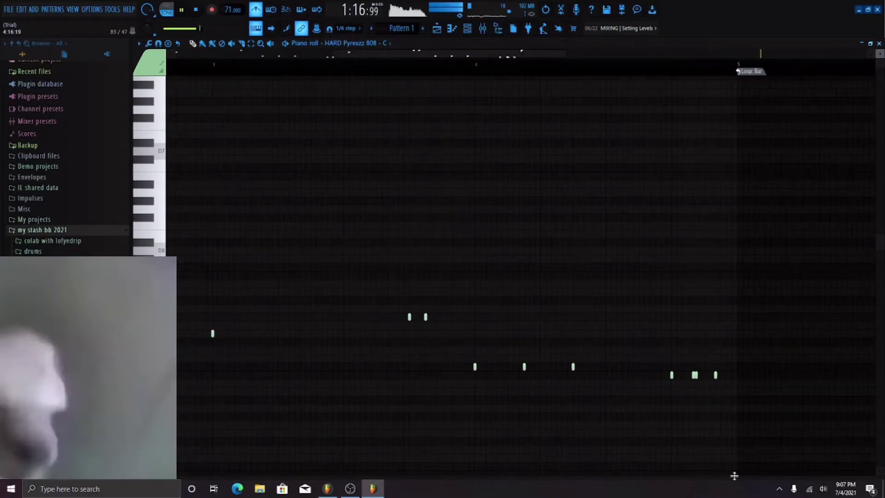
{"action": "left_click_drag", "start_coordinate": [734, 476], "coordinate": [703, 294]}
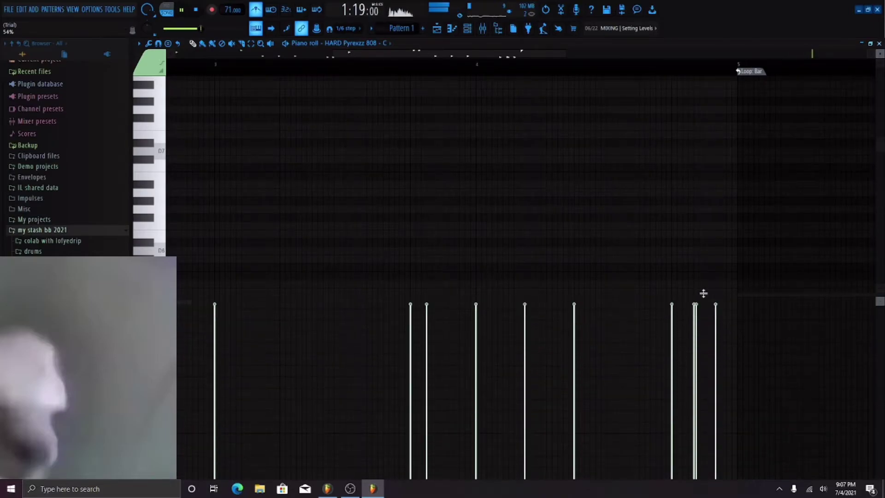
{"action": "key", "text": "alt+x"}
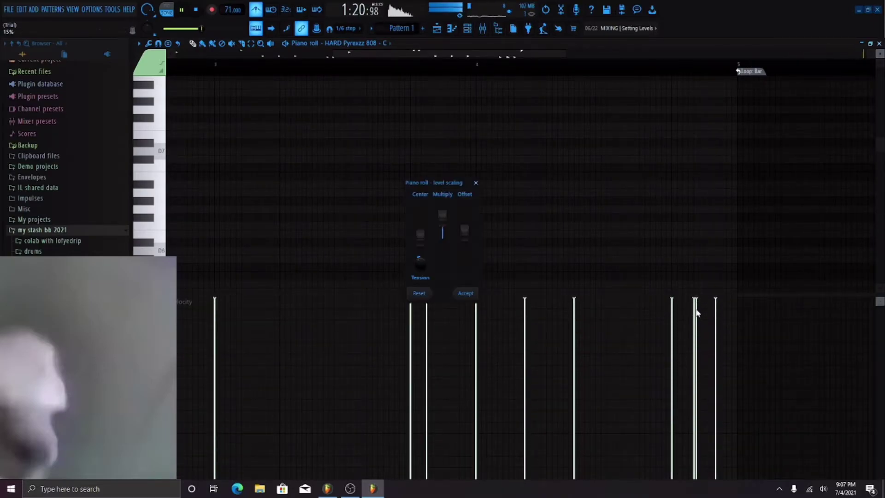
{"action": "left_click", "coordinate": [466, 293]}
{"action": "left_click_drag", "start_coordinate": [473, 295], "coordinate": [470, 490]}
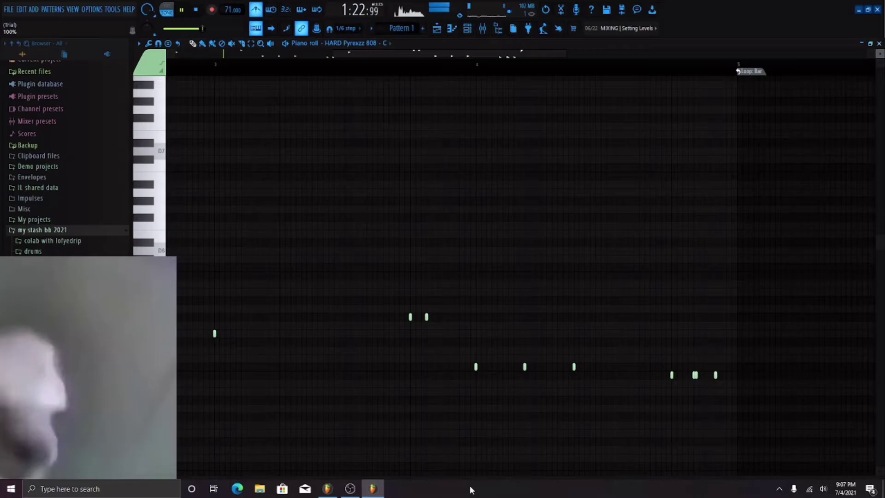
{"action": "scroll", "coordinate": [501, 294], "scroll_direction": "down", "scroll_amount": 4}
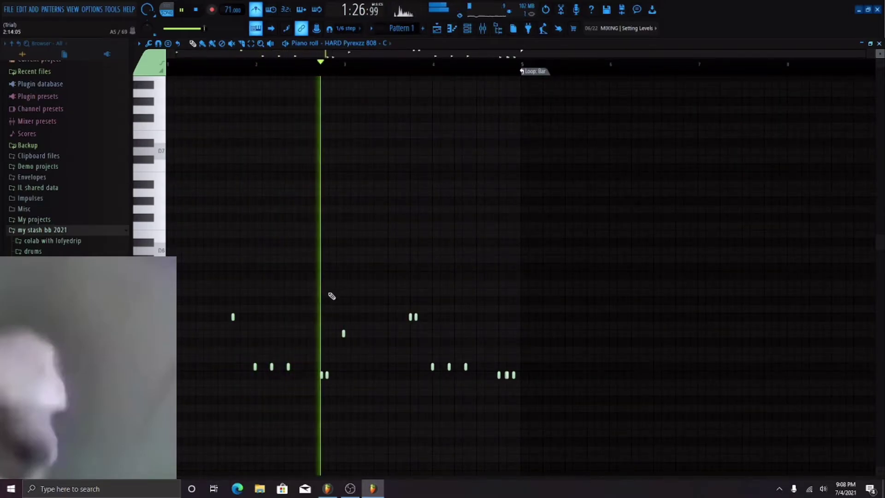
{"action": "left_click", "coordinate": [879, 43]}
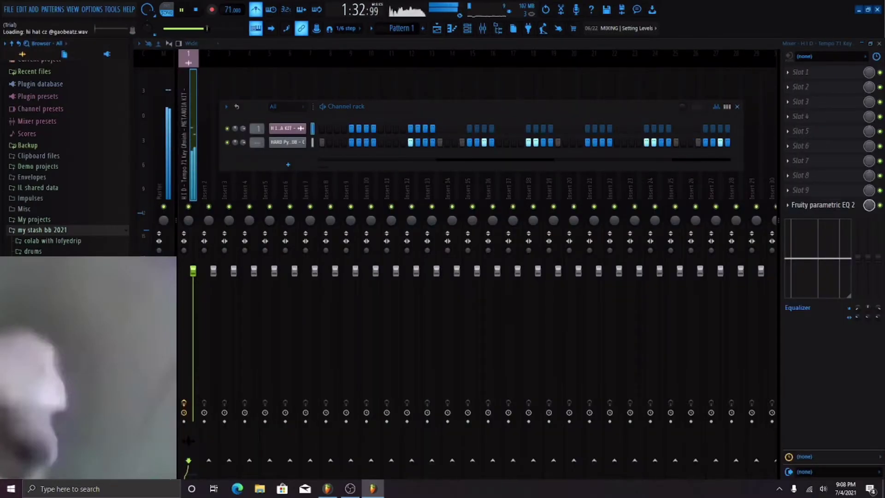
Step: Add the Hi Hat CZ sample as a channel, fill it every two steps and fill the steps between up to beat 3 of bar 4
{"action": "left_click_drag", "start_coordinate": [226, 249], "coordinate": [286, 157]}
{"action": "right_click", "coordinate": [286, 157]}
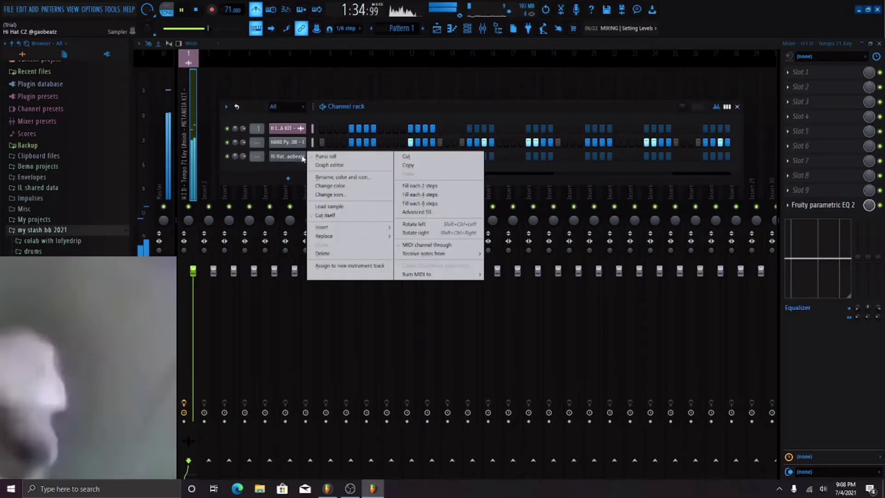
{"action": "left_click", "coordinate": [423, 187]}
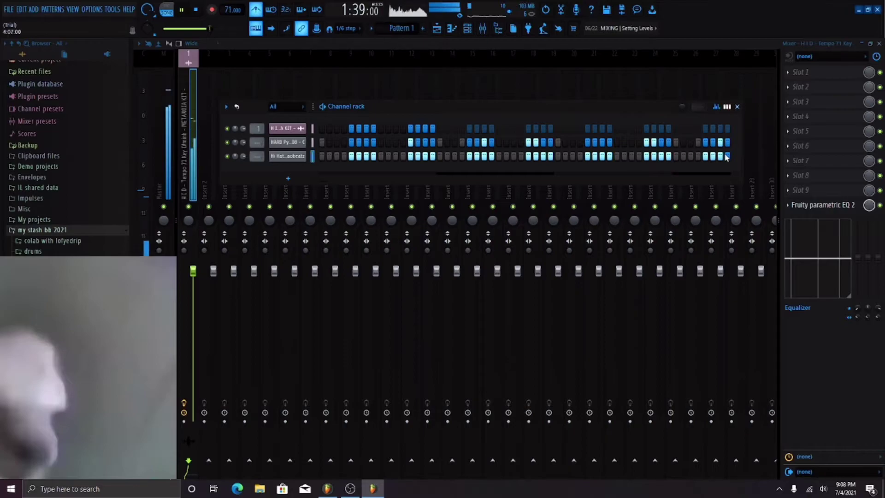
Step: Rework the last hi-hat notes of bar 4 into a four-note C5 run with progressively tighter spacing
{"action": "left_click", "coordinate": [450, 33]}
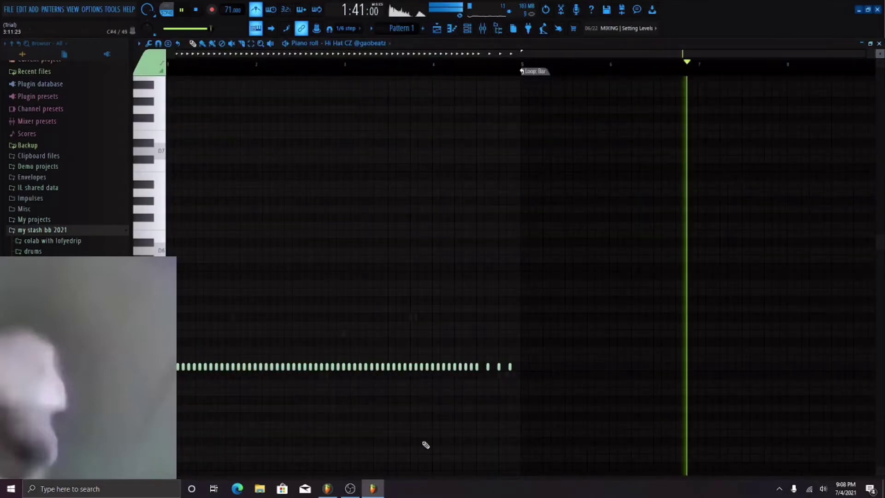
{"action": "right_click", "coordinate": [510, 367]}
{"action": "right_click", "coordinate": [499, 367]}
{"action": "right_click", "coordinate": [487, 367]}
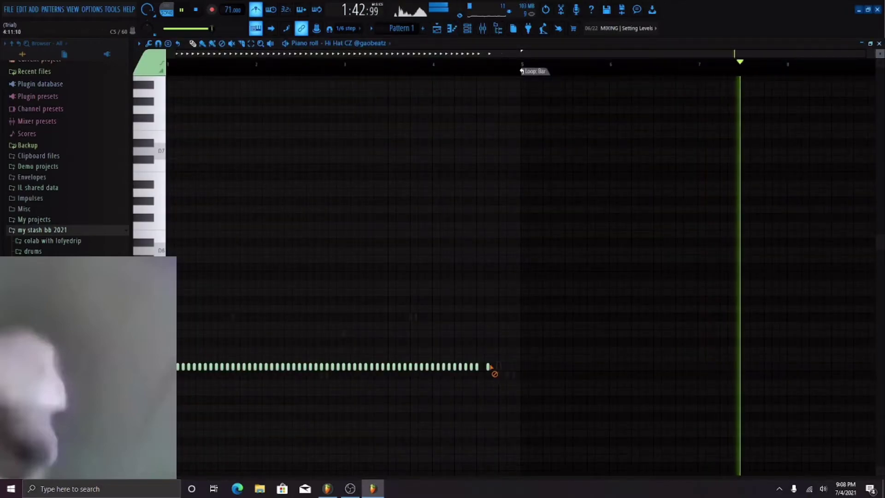
{"action": "left_click", "coordinate": [498, 367]}
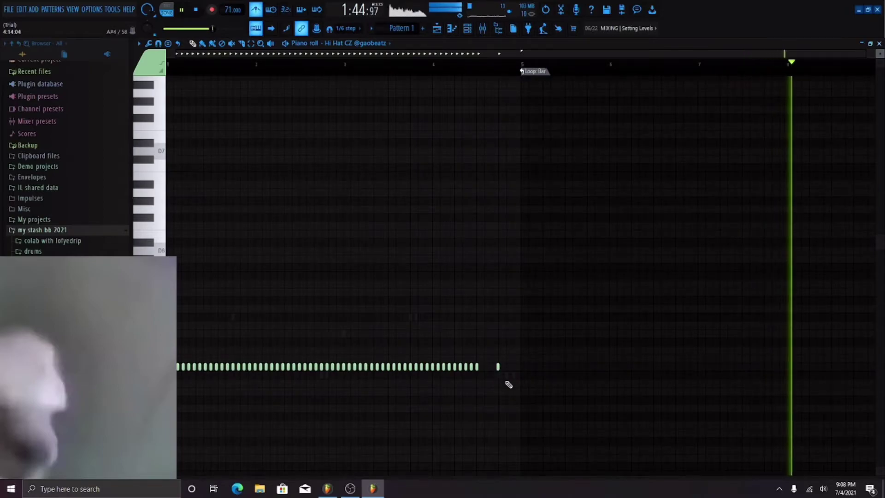
{"action": "scroll", "coordinate": [507, 367], "scroll_direction": "up", "scroll_amount": 2}
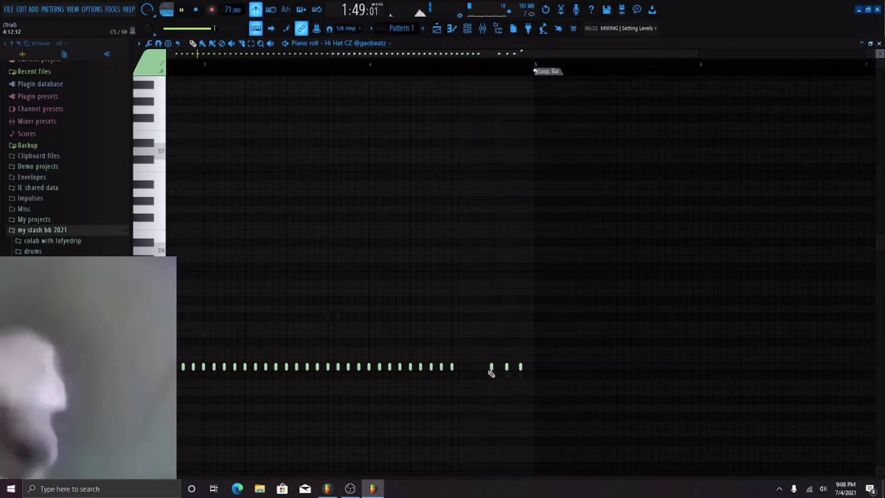
{"action": "scroll", "coordinate": [492, 403], "scroll_direction": "down", "scroll_amount": 2}
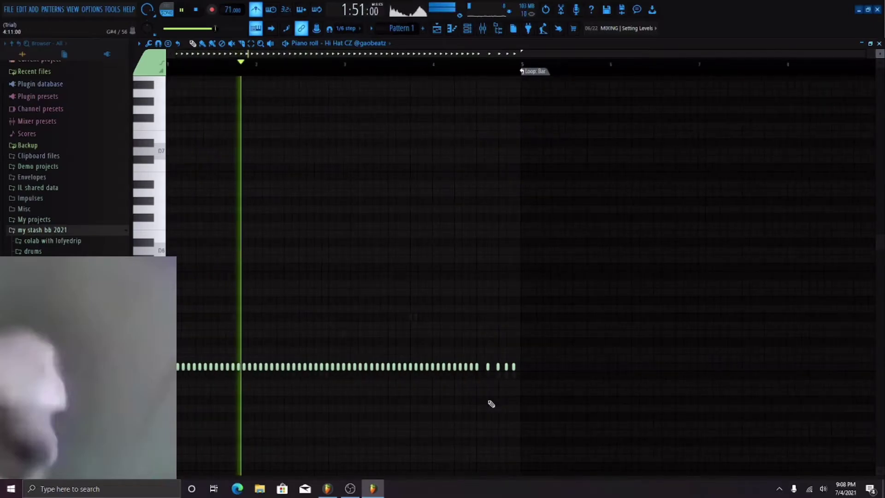
Step: Raise all the hi-hat velocities with level scaling and turn the hi-hat channel's volume down slightly
{"action": "left_click_drag", "start_coordinate": [468, 475], "coordinate": [456, 390]}
{"action": "key", "text": "alt+x"}
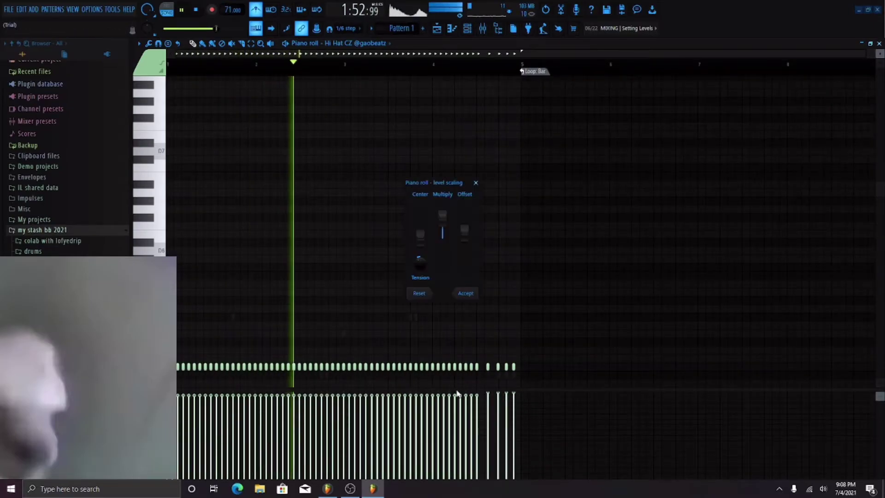
{"action": "left_click", "coordinate": [465, 293]}
{"action": "left_click", "coordinate": [467, 29]}
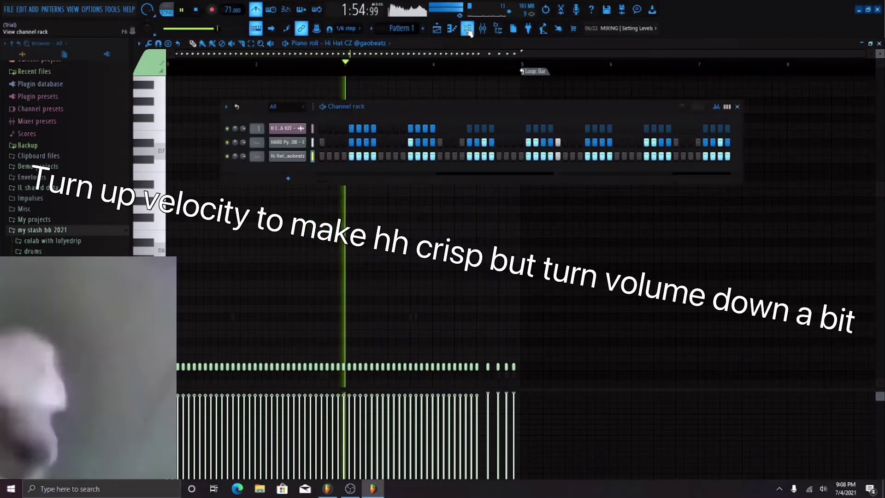
{"action": "left_click_drag", "start_coordinate": [242, 156], "coordinate": [242, 178]}
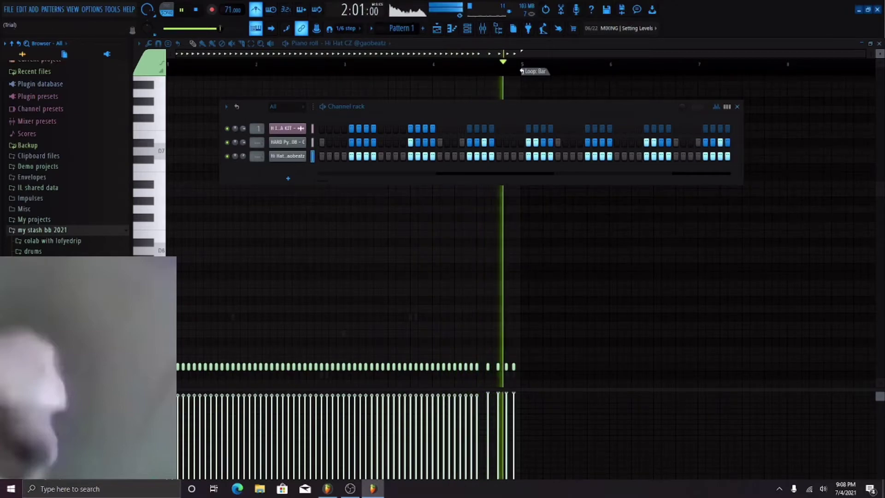
Step: Add the Rim 01 sample as a new channel with hits on steps 5 and 13, and play the beat
{"action": "scroll", "coordinate": [65, 156], "scroll_direction": "up", "scroll_amount": 1}
{"action": "key", "text": "space"}
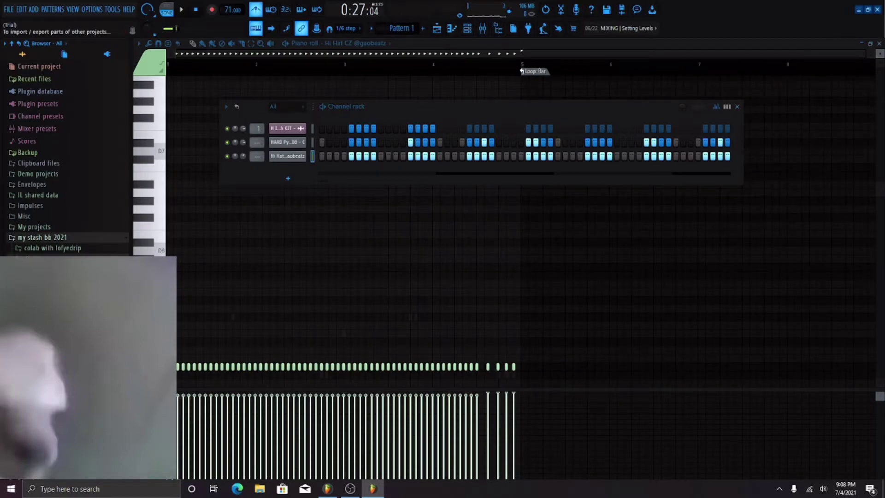
{"action": "left_click_drag", "start_coordinate": [247, 232], "coordinate": [380, 170]}
{"action": "key", "text": "space"}
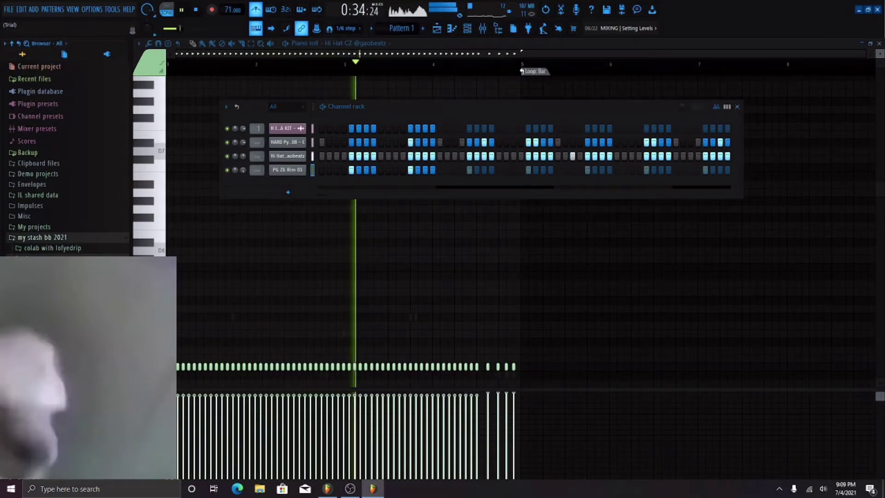
{"action": "scroll", "coordinate": [64, 157], "scroll_direction": "down", "scroll_amount": 1}
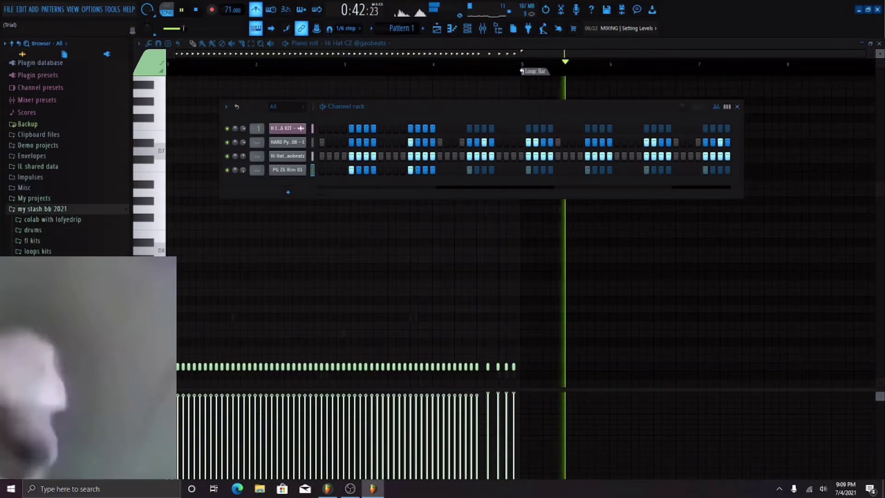
Step: Add the My fav snare sample as a new channel with hits on steps 2, 4, 15, 27 and 31
{"action": "key", "text": "space"}
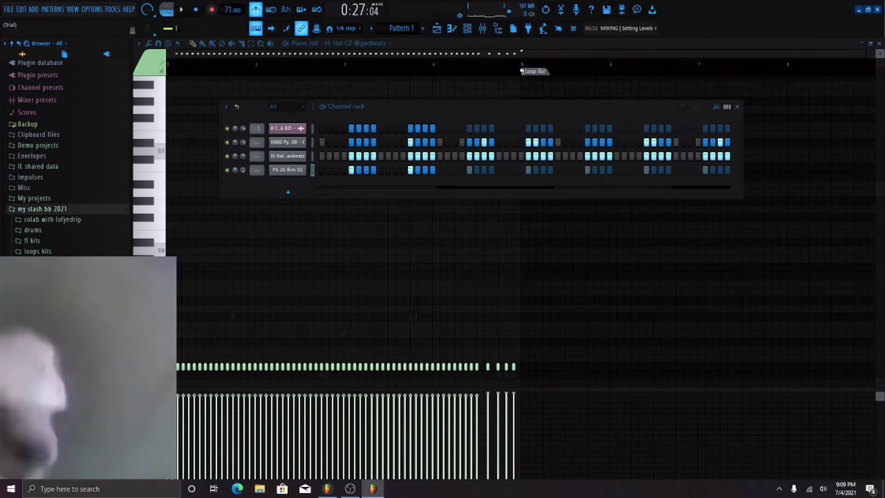
{"action": "left_click_drag", "start_coordinate": [276, 236], "coordinate": [326, 184]}
{"action": "left_click", "coordinate": [329, 183]}
{"action": "key", "text": "space"}
{"action": "left_click", "coordinate": [343, 183]}
{"action": "left_click", "coordinate": [425, 184]}
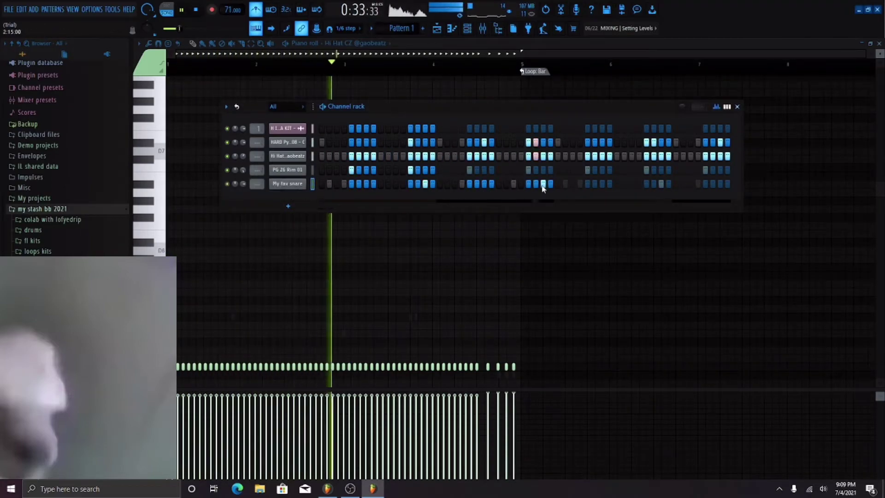
Step: Delete the hi-hat hits on steps 2 and 3 of bar 1 and add a four-note quarter-step A4 roll on beat 4
{"action": "key", "text": "F6"}
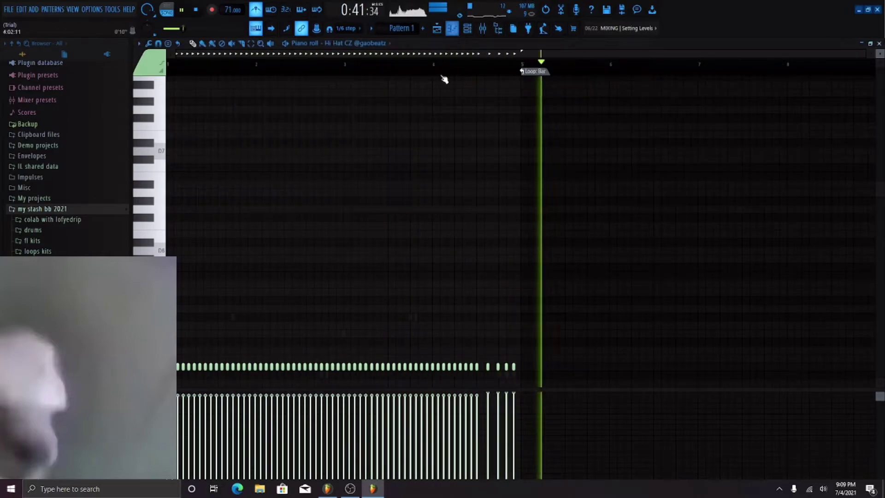
{"action": "left_click", "coordinate": [346, 28]}
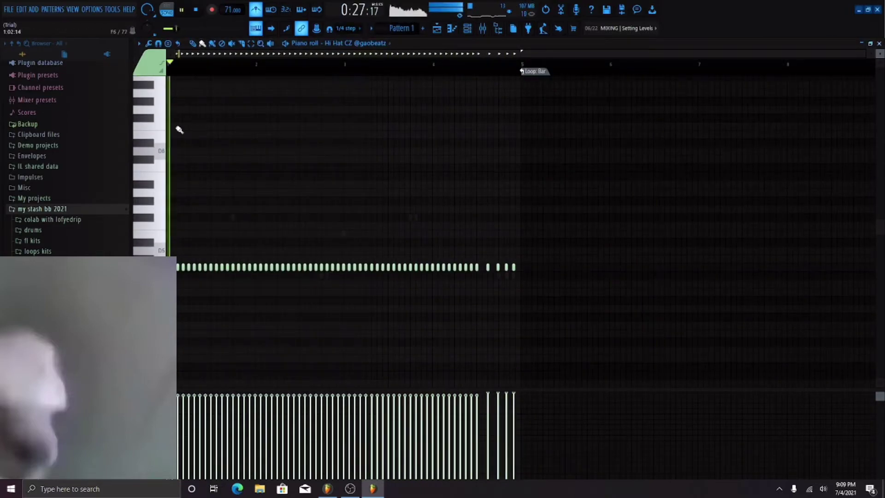
{"action": "scroll", "coordinate": [208, 53], "scroll_direction": "up", "scroll_amount": 3}
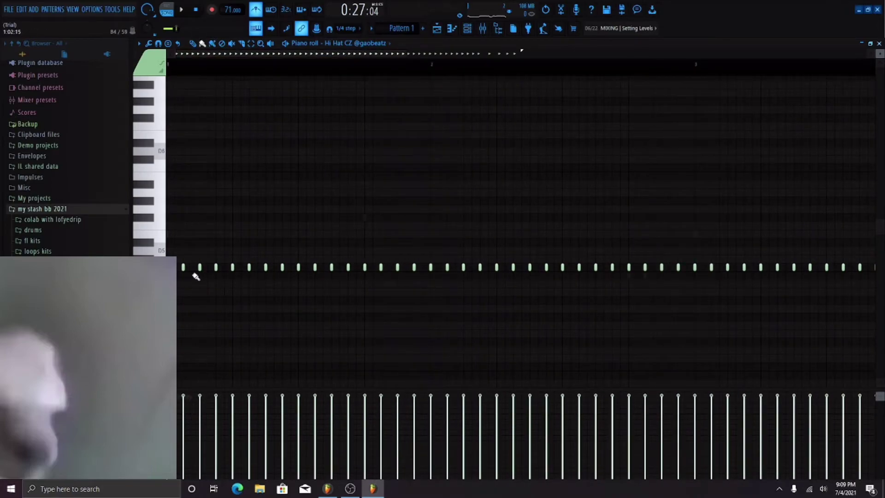
{"action": "key", "text": "space"}
{"action": "key", "text": "space"}
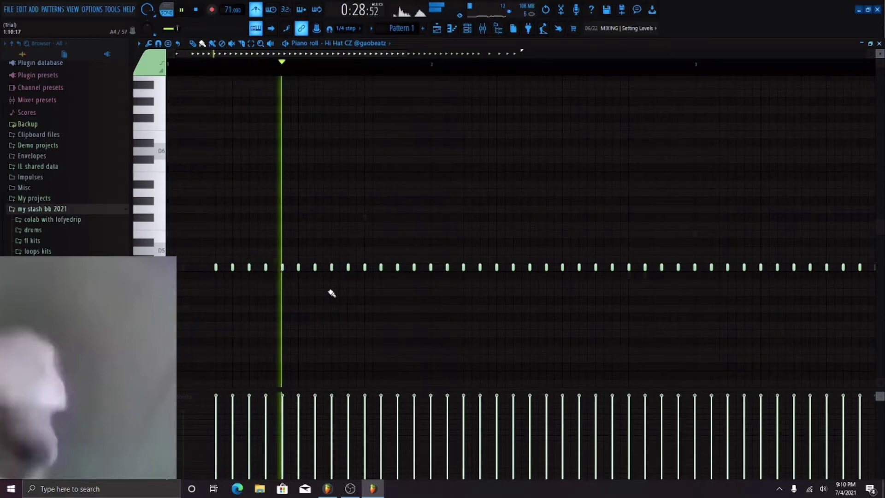
{"action": "left_click_drag", "start_coordinate": [365, 292], "coordinate": [380, 292]}
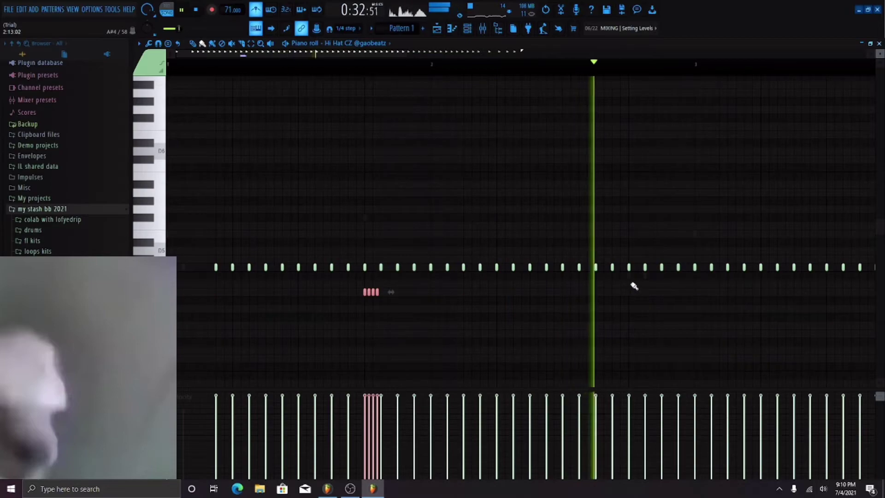
{"action": "key", "text": "space"}
Step: Draw a descending semitone hi-hat run at 1/6-step spacing from C5 to C4, starting on beat 4 of bar 2
{"action": "scroll", "coordinate": [655, 293], "scroll_direction": "up", "scroll_amount": 3}
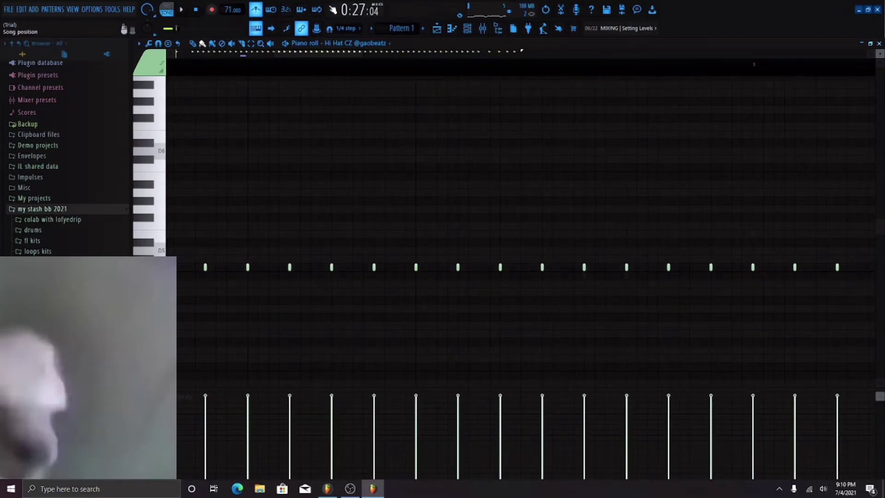
{"action": "scroll", "coordinate": [582, 203], "scroll_direction": "up", "scroll_amount": 2}
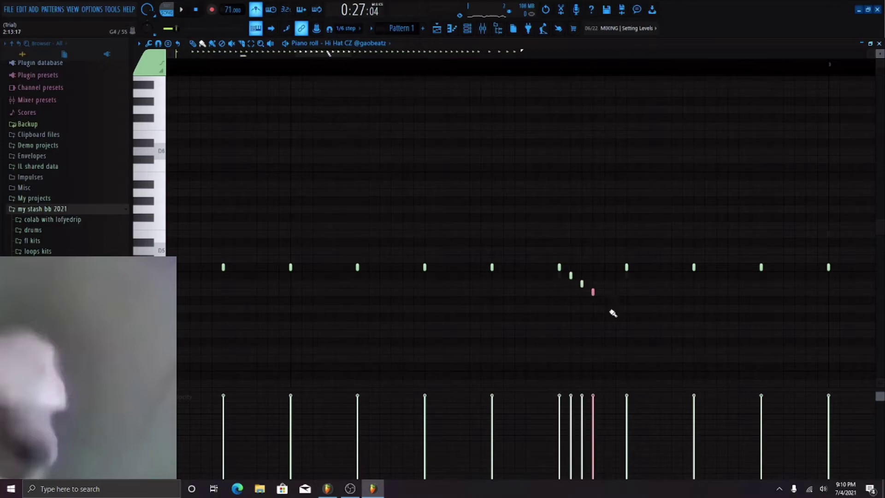
{"action": "scroll", "coordinate": [615, 313], "scroll_direction": "down", "scroll_amount": 5}
{"action": "scroll", "coordinate": [618, 314], "scroll_direction": "up", "scroll_amount": 2}
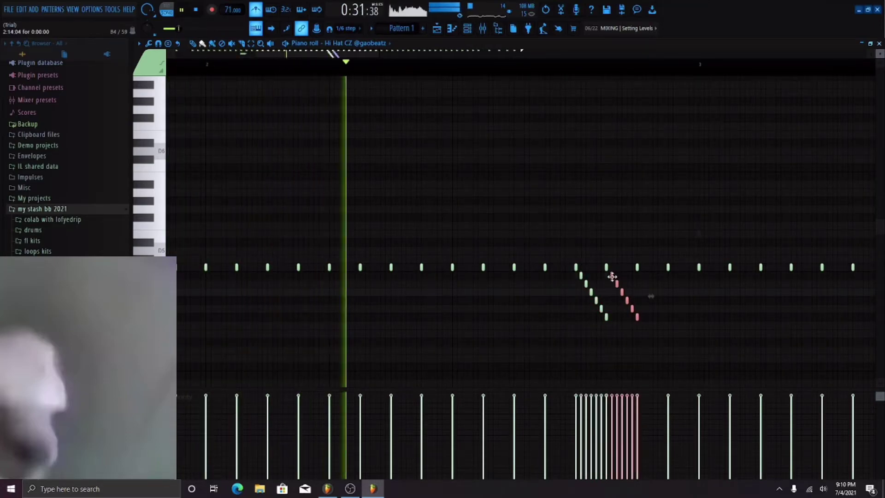
{"action": "left_click_drag", "start_coordinate": [613, 279], "coordinate": [613, 328]}
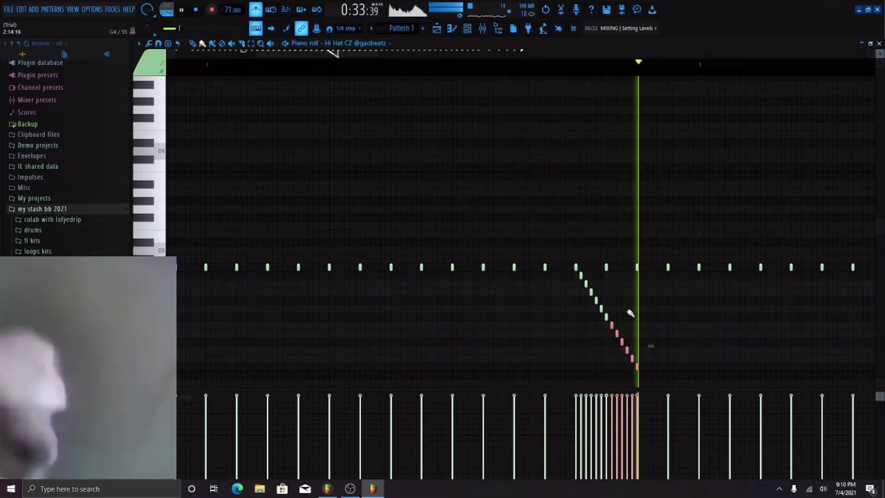
{"action": "scroll", "coordinate": [663, 332], "scroll_direction": "down", "scroll_amount": 3}
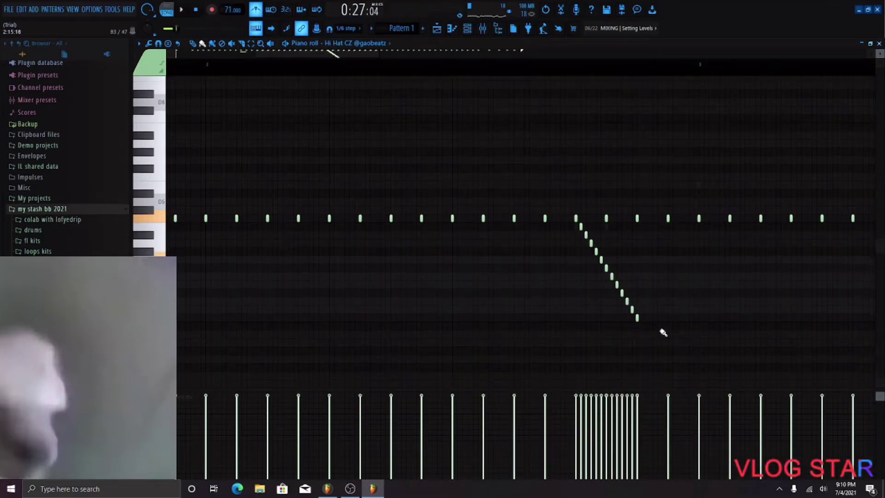
Step: Duplicate the descending hi-hat run and place the copy below it, continuing the run down to C3 at the end of bar 2
{"action": "left_click_drag", "start_coordinate": [682, 344], "coordinate": [557, 227]}
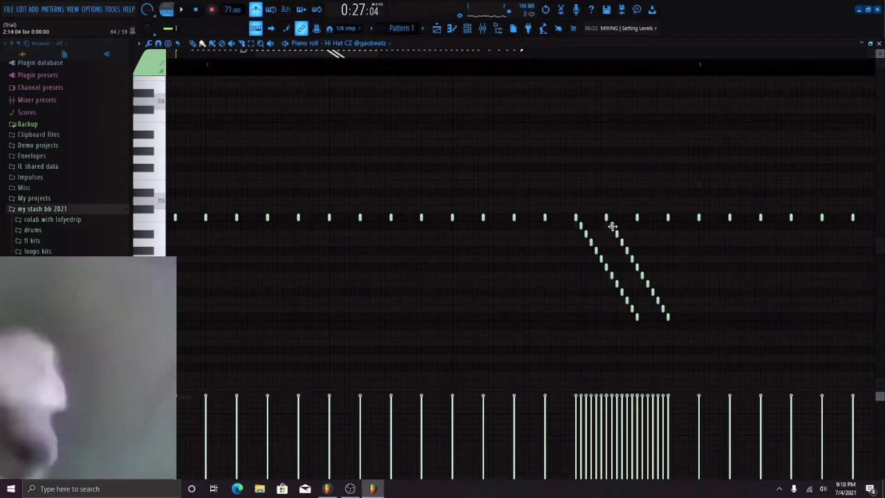
{"action": "left_click_drag", "start_coordinate": [676, 329], "coordinate": [612, 225]}
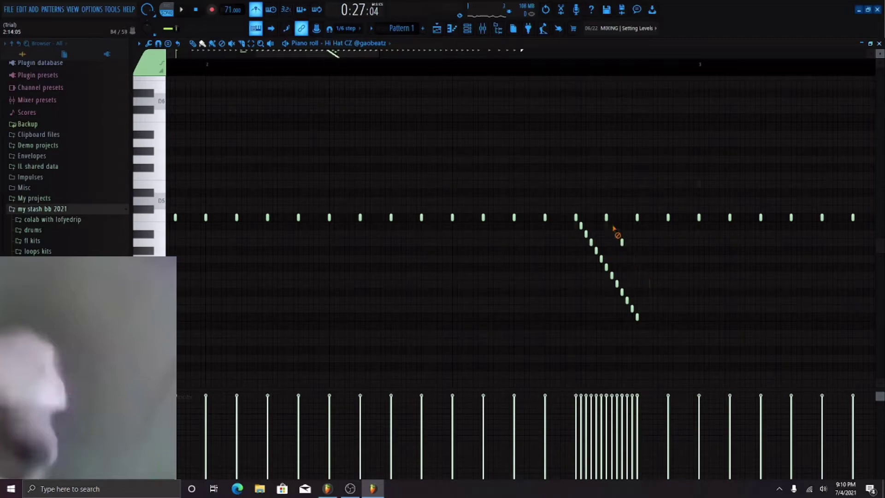
{"action": "left_click_drag", "start_coordinate": [666, 338], "coordinate": [553, 227]}
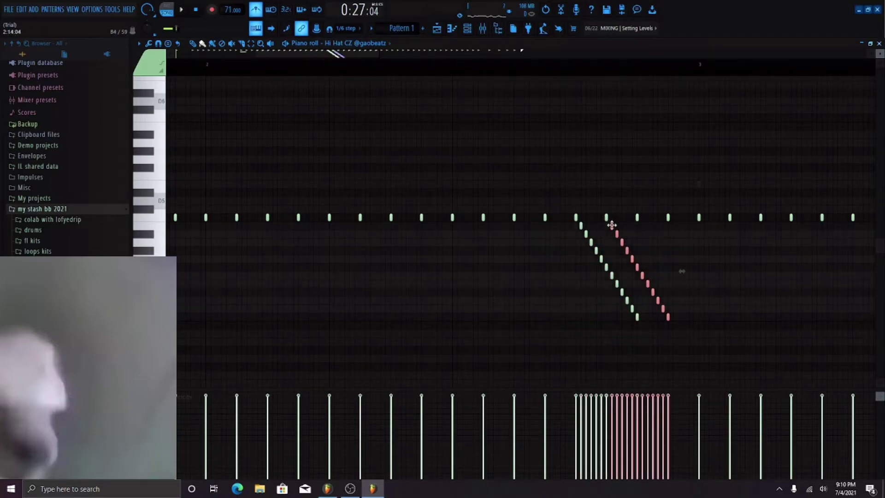
{"action": "scroll", "coordinate": [650, 300], "scroll_direction": "down", "scroll_amount": 5}
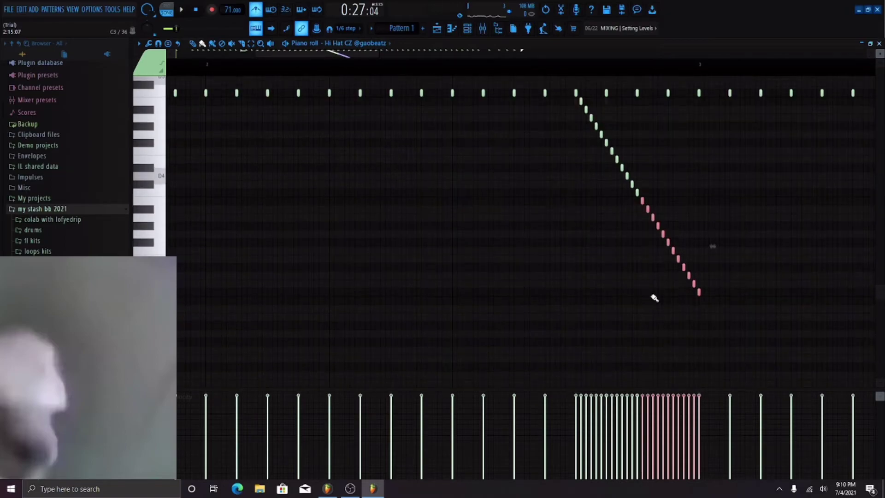
Step: Taper the descending run's velocities to near zero and delete its final C3 note and the C5 hits sounding over it
{"action": "left_click_drag", "start_coordinate": [654, 245], "coordinate": [537, 94]}
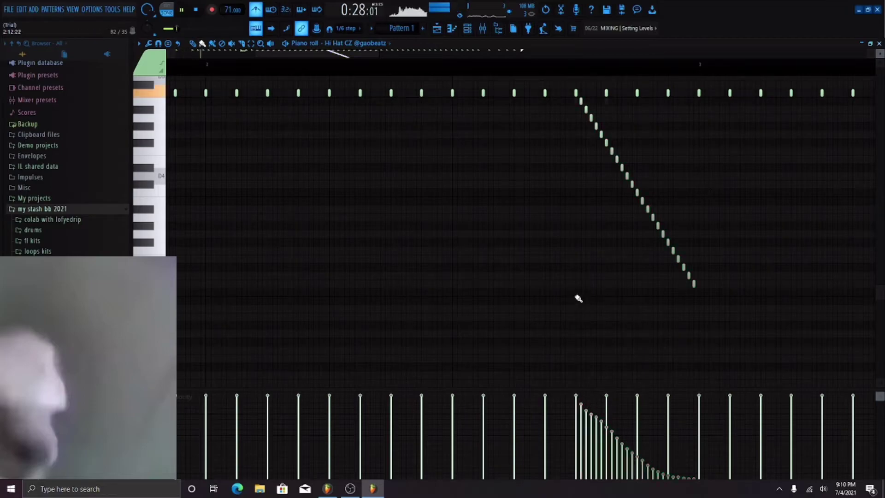
{"action": "right_click", "coordinate": [668, 93]}
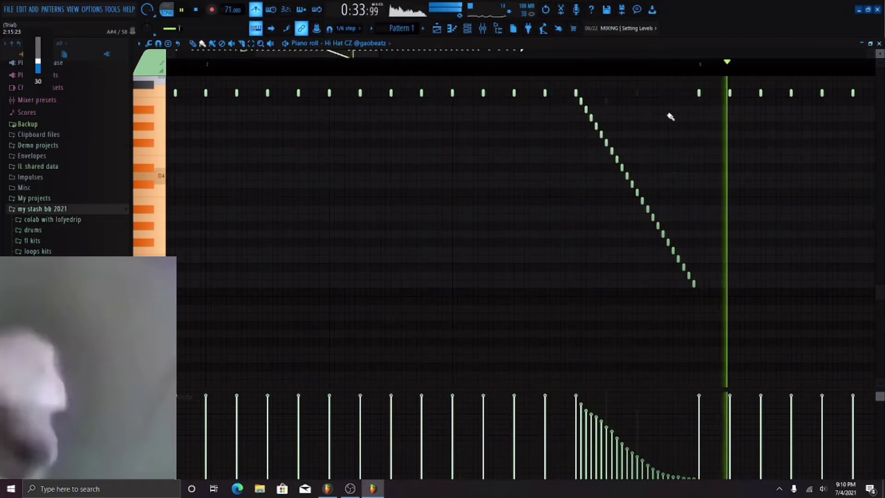
{"action": "scroll", "coordinate": [662, 172], "scroll_direction": "down", "scroll_amount": 4}
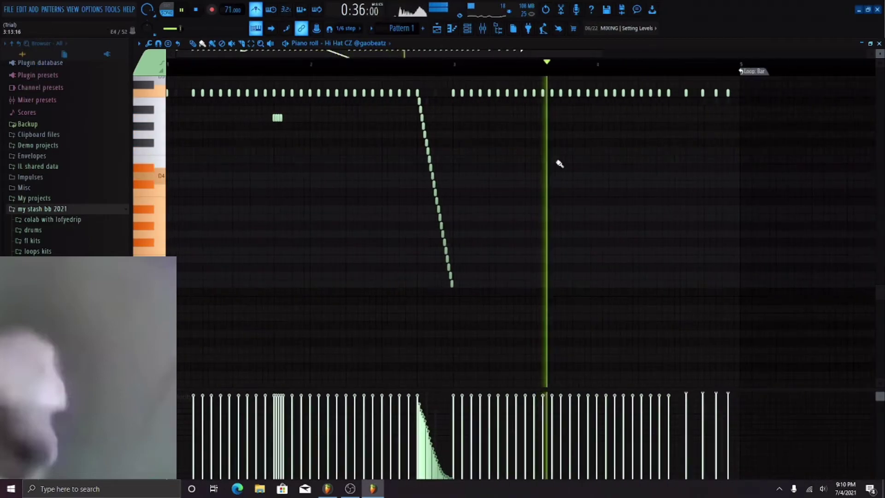
{"action": "key", "text": "space"}
Step: Return to the Hi Hat CZ notes and add quarter-step pairs at A#4 on step 5 and A4 on step 6 of bar 2
{"action": "left_click", "coordinate": [467, 28]}
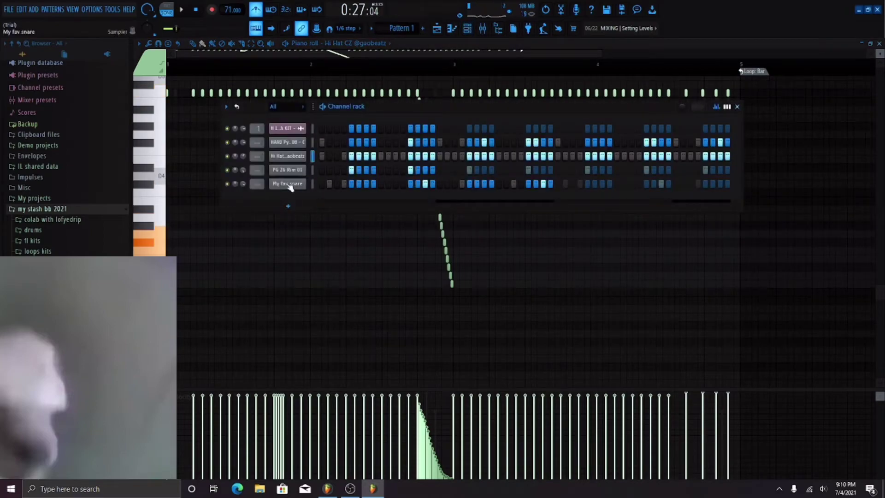
{"action": "right_click", "coordinate": [299, 157]}
{"action": "left_click", "coordinate": [330, 216]}
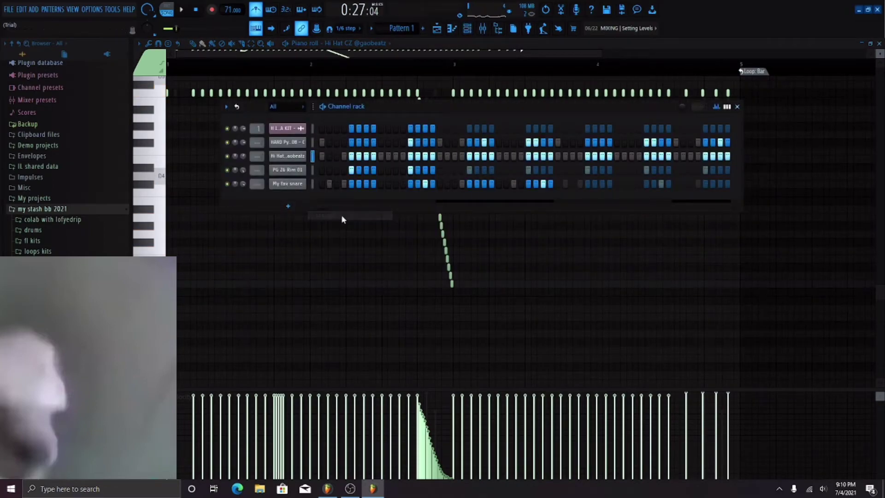
{"action": "key", "text": "F6"}
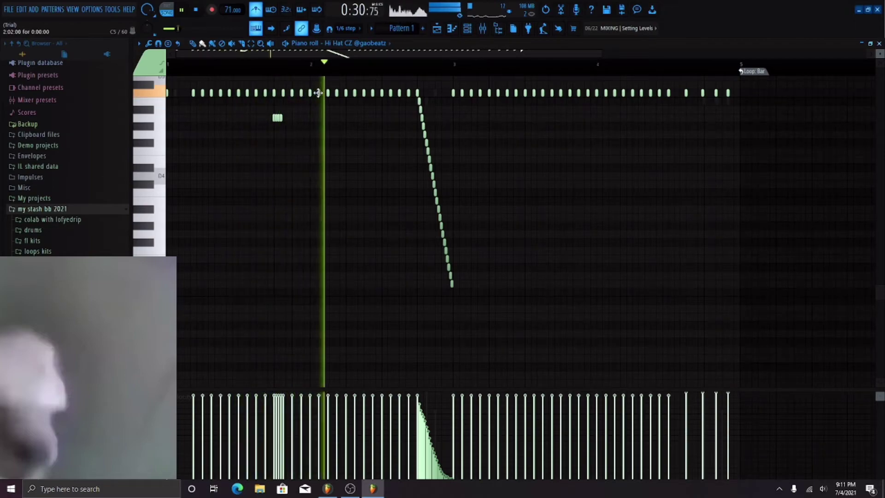
{"action": "scroll", "coordinate": [305, 130], "scroll_direction": "up", "scroll_amount": 3}
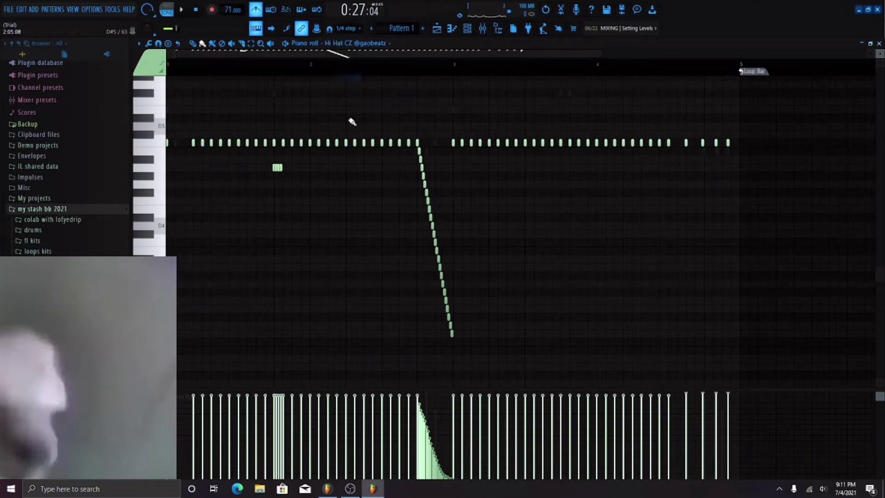
{"action": "scroll", "coordinate": [352, 121], "scroll_direction": "up", "scroll_amount": 3}
{"action": "key", "text": "space"}
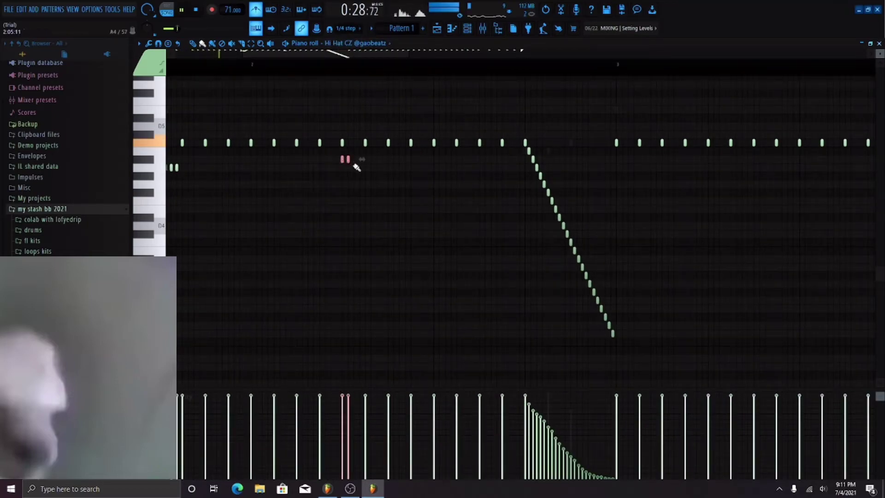
{"action": "left_click", "coordinate": [370, 168]}
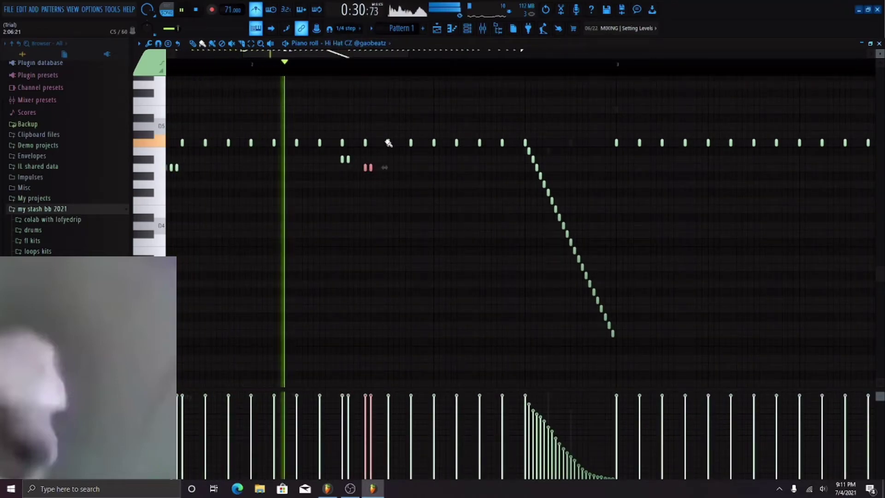
Step: Double the C5 hi-hats on beat 4 of bar 3 and beat 2 of bar 4 with an extra note a quarter step after each
{"action": "right_click", "coordinate": [493, 206]}
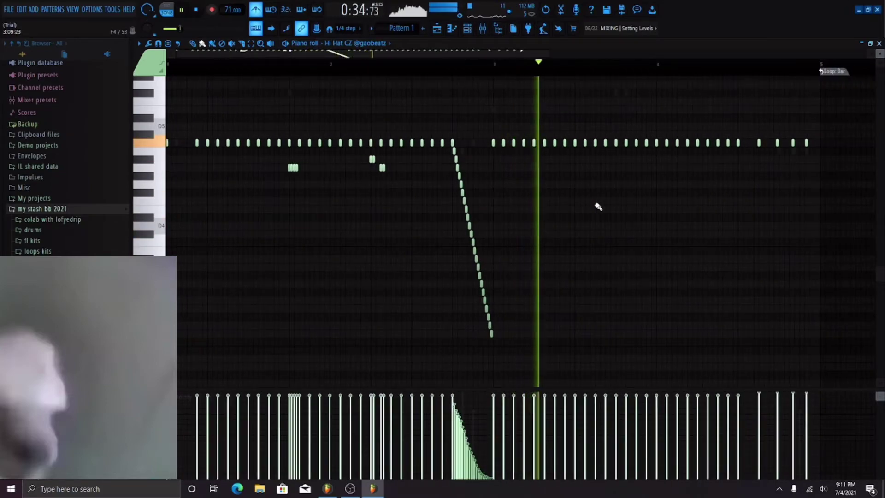
{"action": "left_click", "coordinate": [591, 143]}
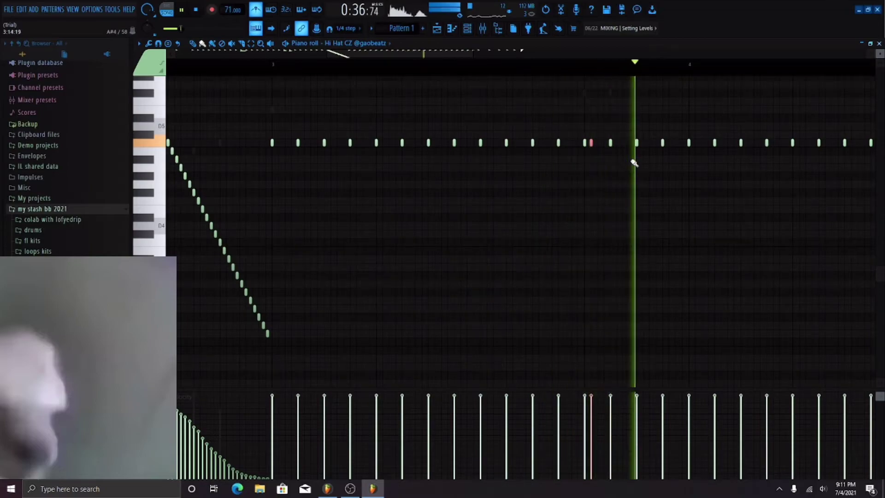
{"action": "scroll", "coordinate": [691, 171], "scroll_direction": "down", "scroll_amount": 3}
{"action": "key", "text": "space"}
{"action": "scroll", "coordinate": [733, 179], "scroll_direction": "up", "scroll_amount": 4}
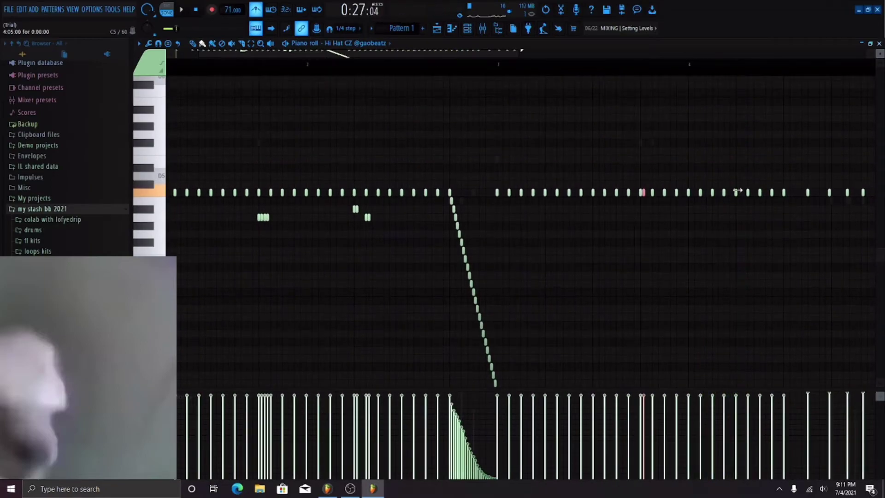
{"action": "scroll", "coordinate": [743, 198], "scroll_direction": "up", "scroll_amount": 1, "text": "ctrl"}
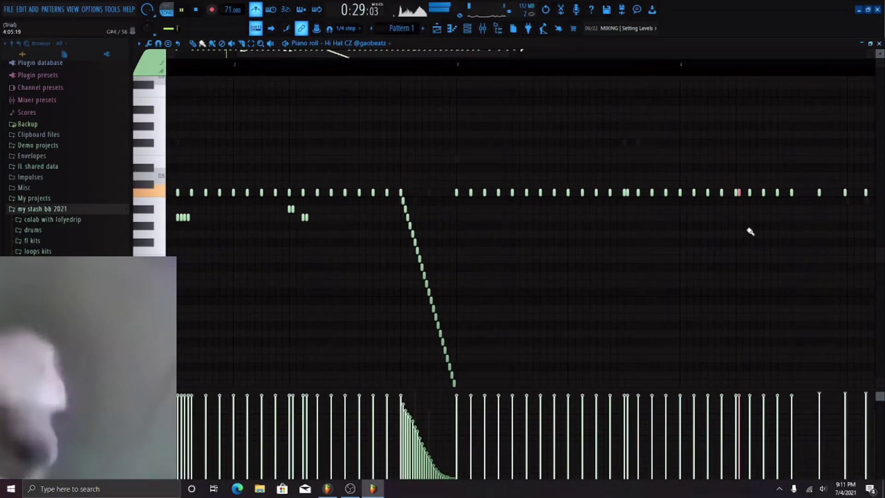
Step: Add a four-note A4 hi-hat roll at quarter-step spacing at the start of bar 4
{"action": "scroll", "coordinate": [660, 226], "scroll_direction": "up", "scroll_amount": 2, "text": "ctrl"}
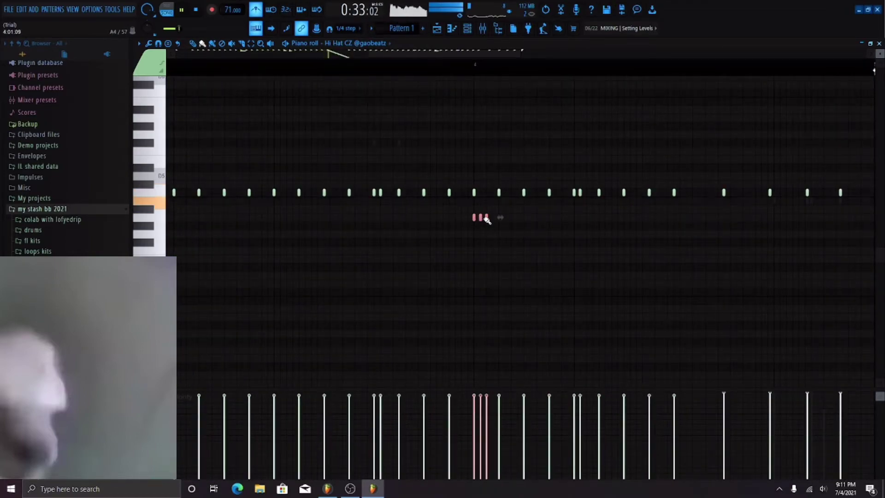
{"action": "scroll", "coordinate": [487, 220], "scroll_direction": "up", "scroll_amount": 3, "text": "ctrl"}
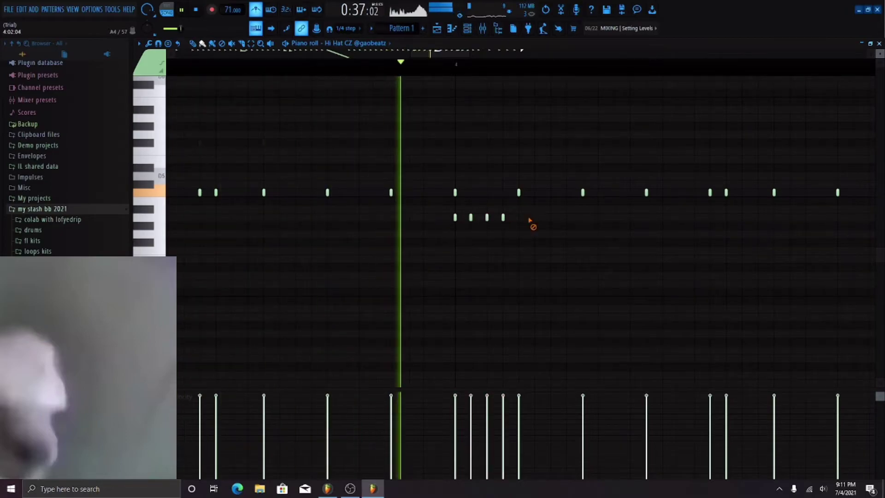
{"action": "scroll", "coordinate": [612, 248], "scroll_direction": "down", "scroll_amount": 6, "text": "ctrl"}
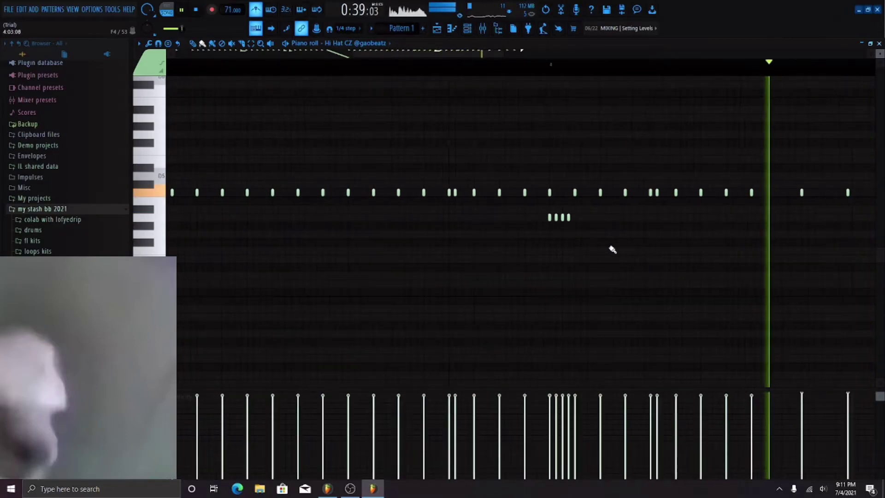
{"action": "scroll", "coordinate": [612, 249], "scroll_direction": "down", "scroll_amount": 2}
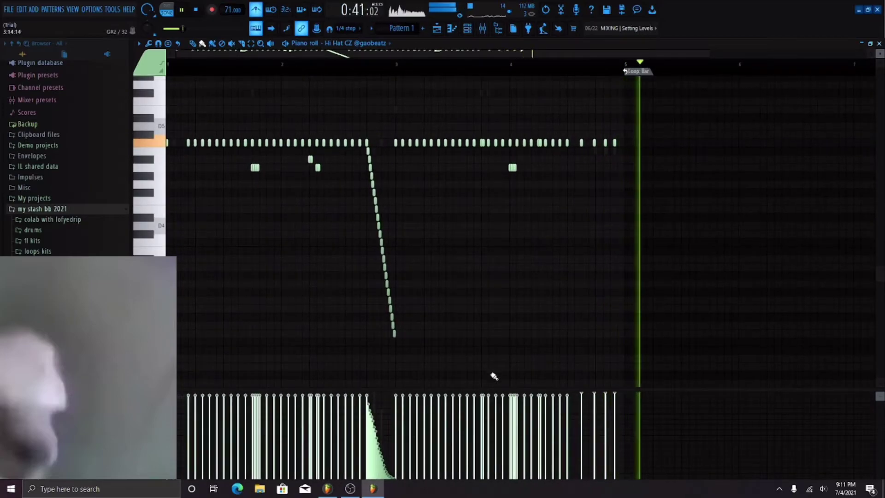
{"action": "scroll", "coordinate": [623, 293], "scroll_direction": "up", "scroll_amount": 2, "text": "ctrl"}
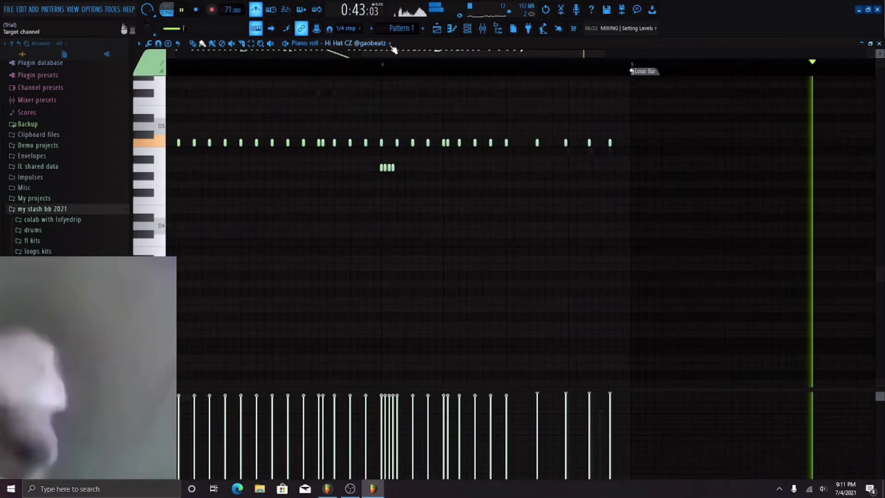
{"action": "left_click", "coordinate": [347, 29]}
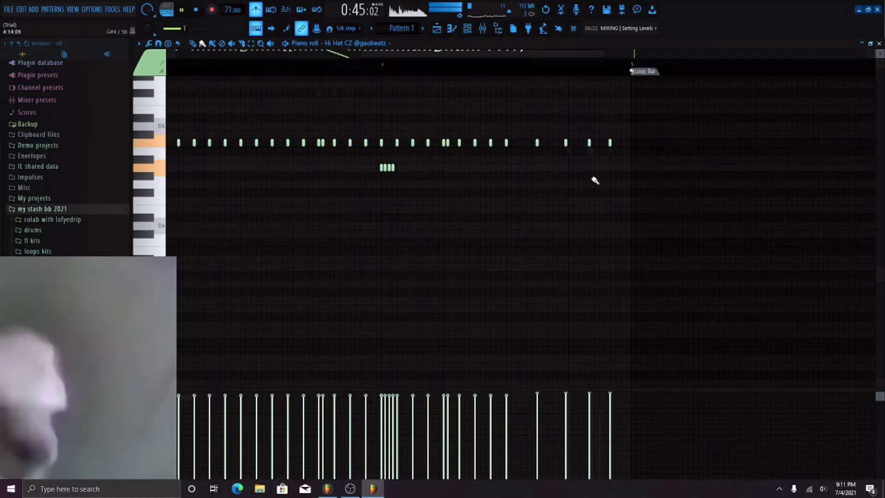
Step: Add a 1/6-step G4 roll with rising velocities in beat 3 of bar 4 and delete the C5 hits on steps 9 and 10 of bar 2
{"action": "scroll", "coordinate": [596, 181], "scroll_direction": "up", "scroll_amount": 2, "text": "ctrl"}
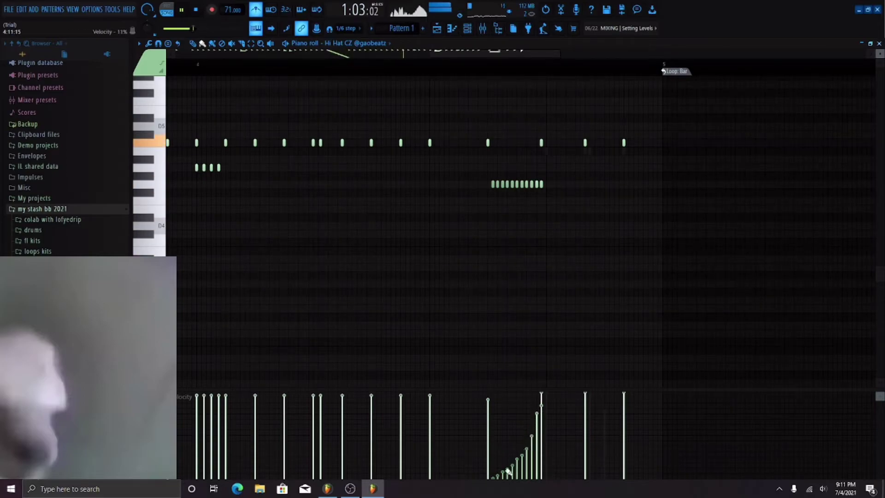
{"action": "scroll", "coordinate": [505, 365], "scroll_direction": "down", "scroll_amount": 3}
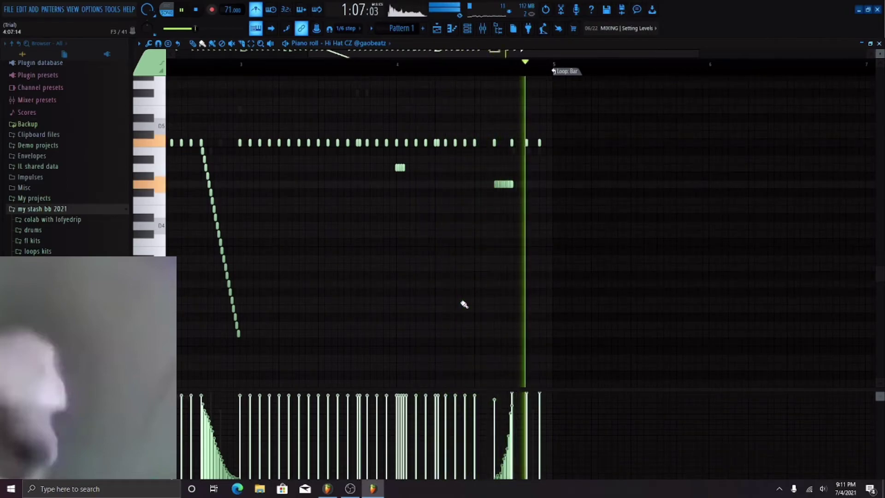
{"action": "scroll", "coordinate": [397, 258], "scroll_direction": "down", "scroll_amount": 2}
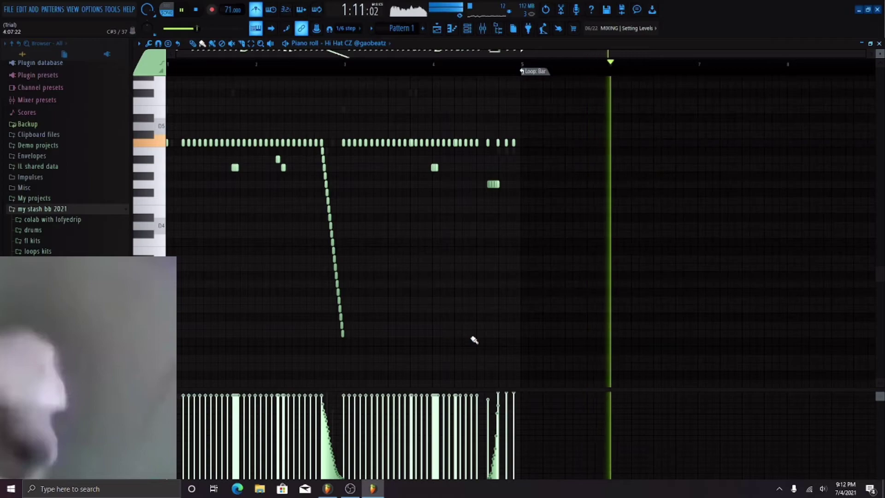
{"action": "right_click", "coordinate": [303, 143]}
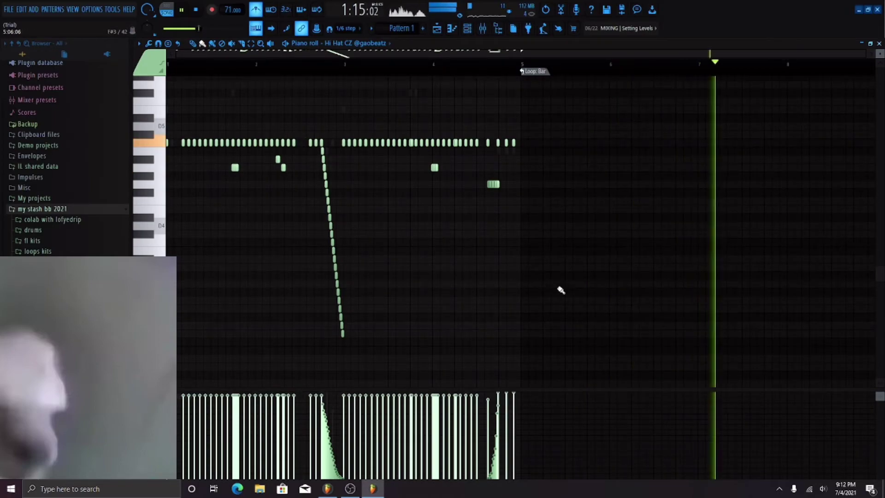
{"action": "left_click_drag", "start_coordinate": [582, 263], "coordinate": [343, 102]}
{"action": "key", "text": "shift+Down"}
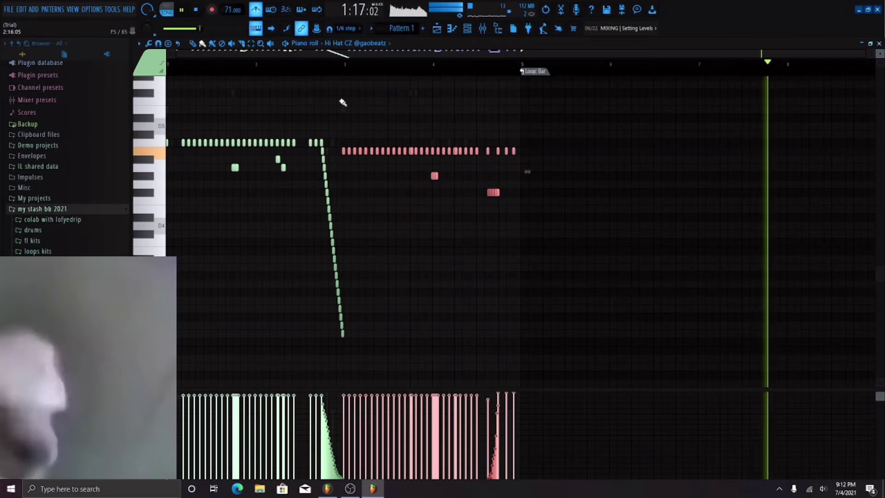
{"action": "left_click_drag", "start_coordinate": [350, 344], "coordinate": [341, 94]}
{"action": "key", "text": "Up"}
Step: Lower all the hi-hat notes in bar 4 and in bar 2 by one semitone, including the descending run
{"action": "left_click_drag", "start_coordinate": [586, 213], "coordinate": [435, 124]}
{"action": "key", "text": "shift+Down"}
{"action": "left_click", "coordinate": [438, 113], "text": "ctrl"}
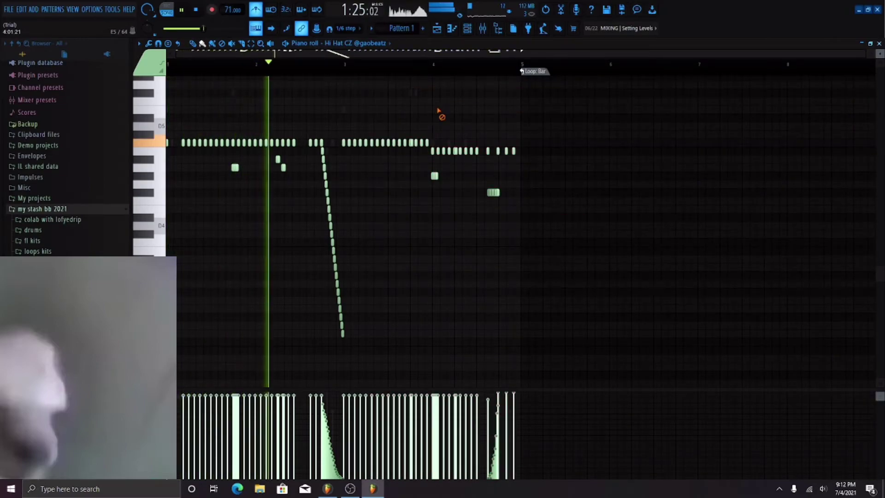
{"action": "left_click_drag", "start_coordinate": [346, 345], "coordinate": [255, 138]}
{"action": "left_click_drag", "start_coordinate": [289, 172], "coordinate": [269, 158]}
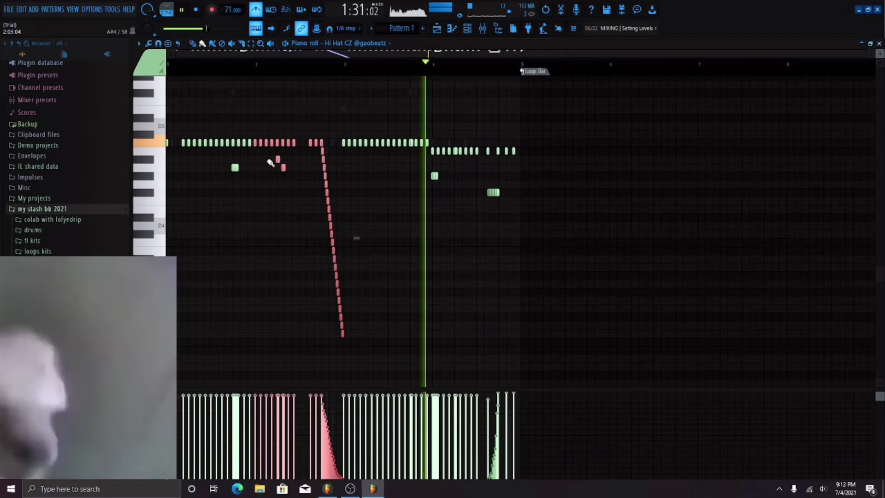
{"action": "key", "text": "shift+Down"}
{"action": "right_click", "coordinate": [291, 105]}
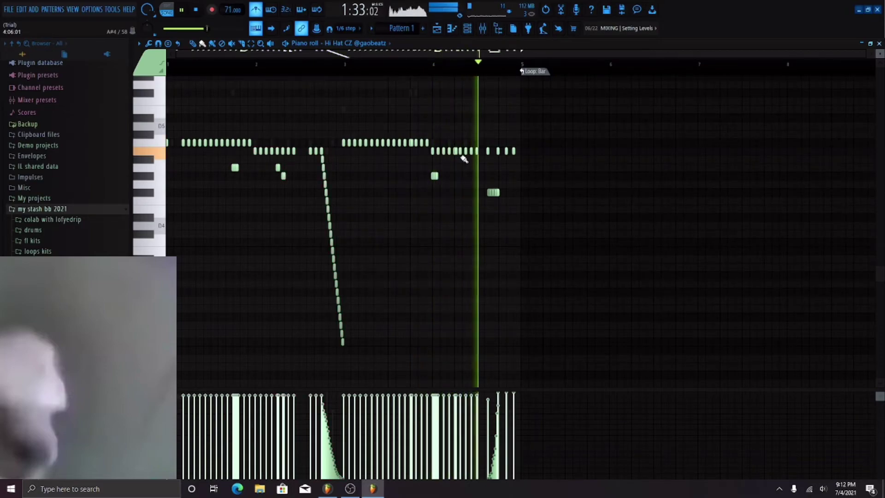
Step: Delete the C5 hits on step 11 of bars 3 and 1, and lower bar 1's step 10 hit to A#4
{"action": "right_click", "coordinate": [399, 142]}
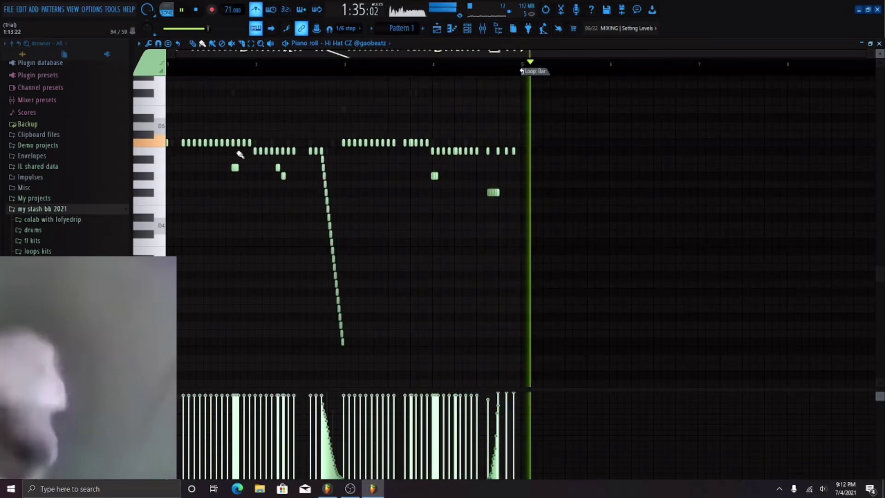
{"action": "right_click", "coordinate": [221, 143]}
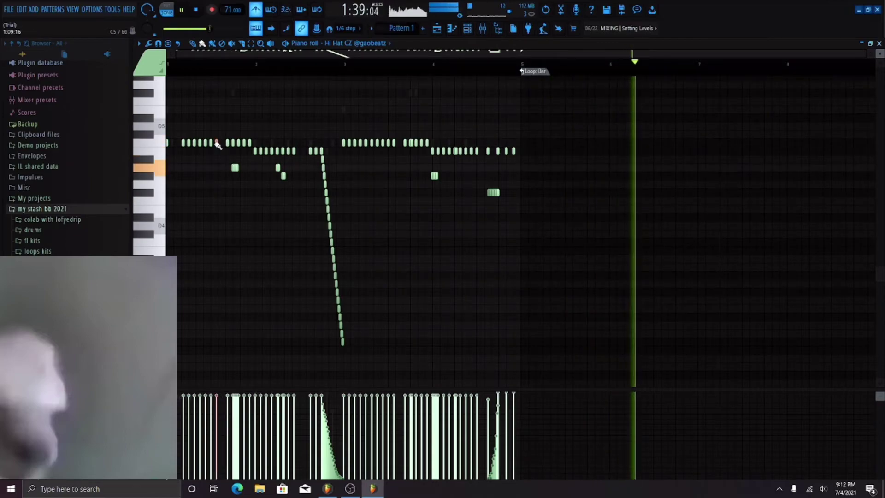
{"action": "left_click_drag", "start_coordinate": [217, 142], "coordinate": [216, 159]}
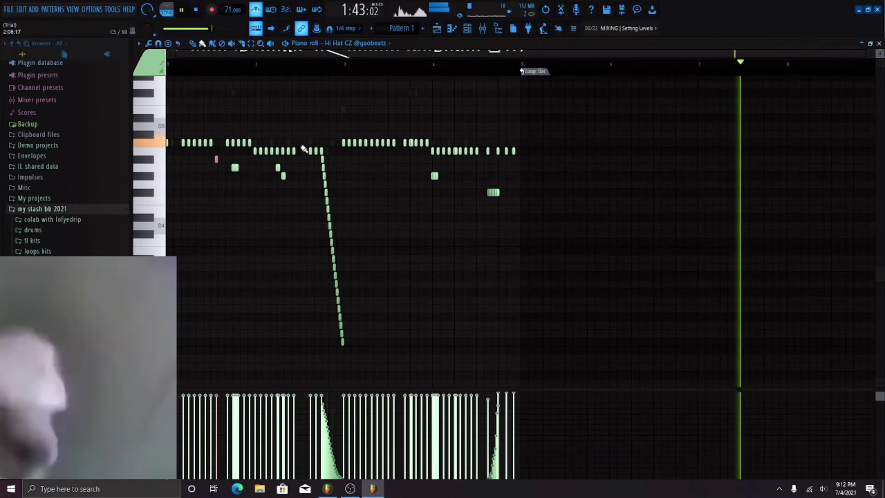
Step: Lower bar 3's C5 hits on steps 8 and 15 to C4 and C3 respectively
{"action": "left_click", "coordinate": [383, 143]}
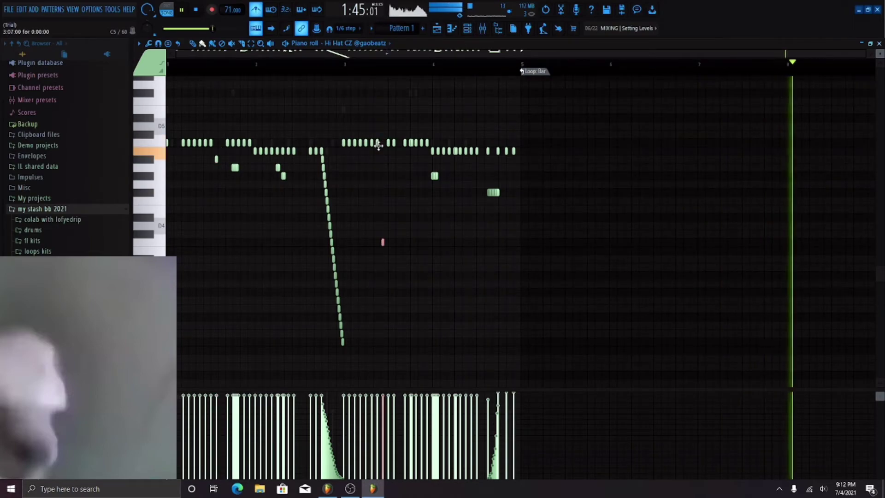
{"action": "left_click_drag", "start_coordinate": [382, 144], "coordinate": [383, 242]}
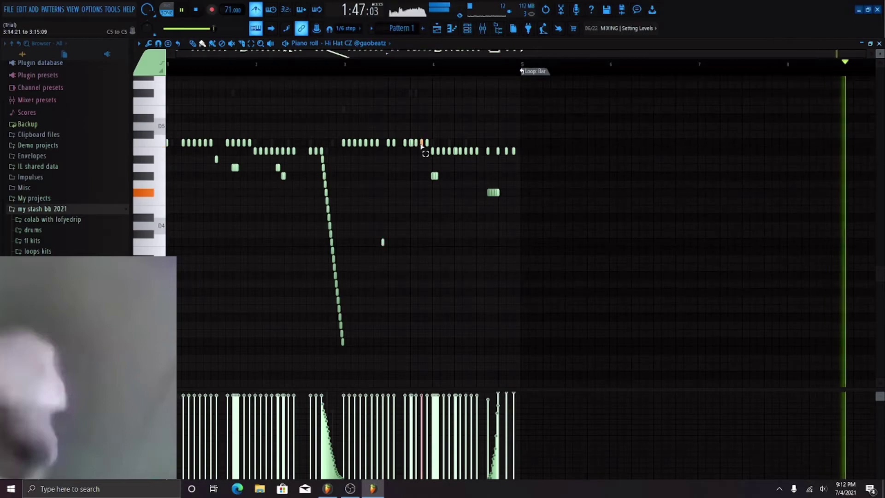
{"action": "left_click", "coordinate": [423, 144]}
{"action": "key", "text": "ctrl+Down"}
{"action": "key", "text": "ctrl+Down"}
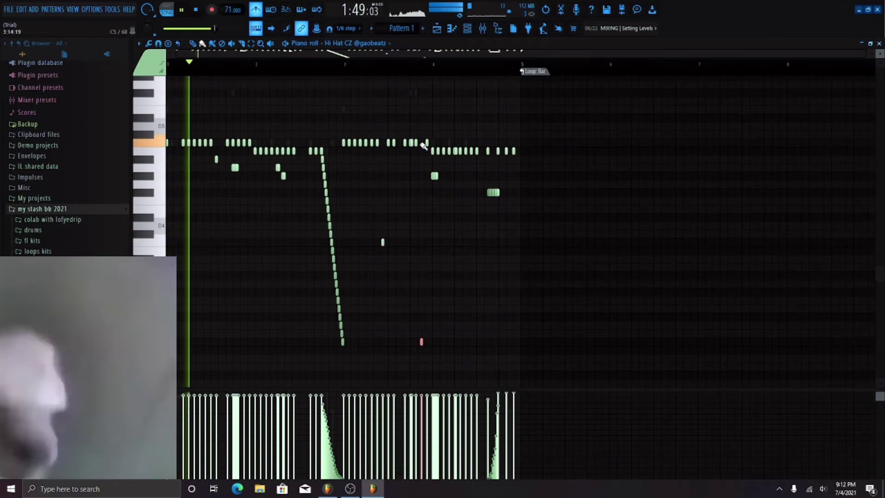
{"action": "left_click", "coordinate": [410, 181], "text": "ctrl"}
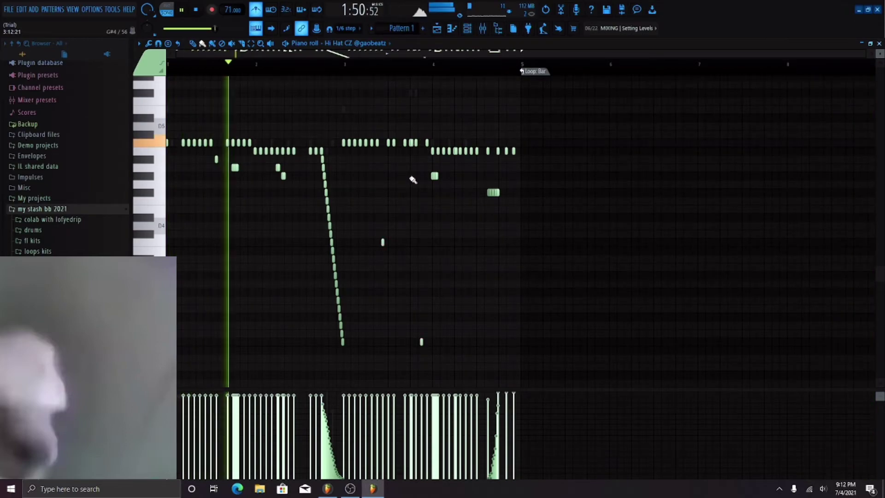
Step: Turn off the metronome and add C3 hi-hat hits on step 7 and just before step 8 of bar 4
{"action": "left_click", "coordinate": [257, 9]}
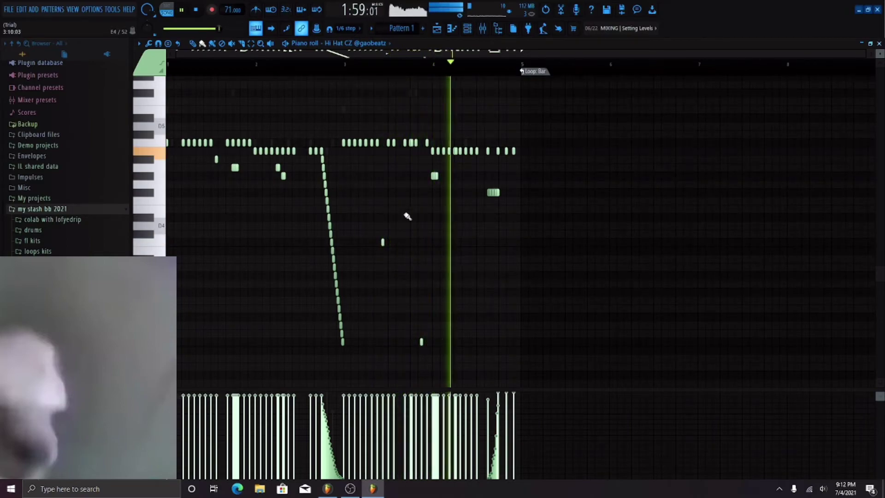
{"action": "scroll", "coordinate": [495, 258], "scroll_direction": "down", "scroll_amount": 3}
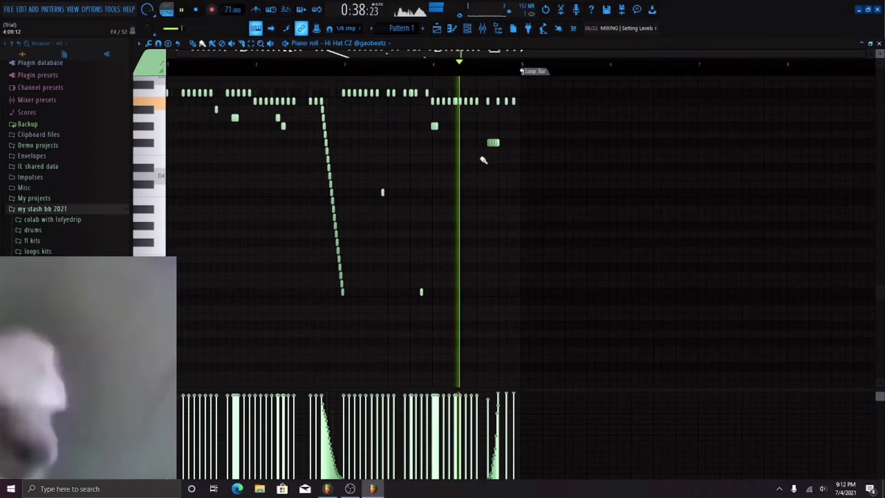
{"action": "key", "text": "space"}
{"action": "scroll", "coordinate": [490, 292], "scroll_direction": "up", "scroll_amount": 2, "text": "ctrl"}
{"action": "scroll", "coordinate": [464, 267], "scroll_direction": "down", "scroll_amount": 2}
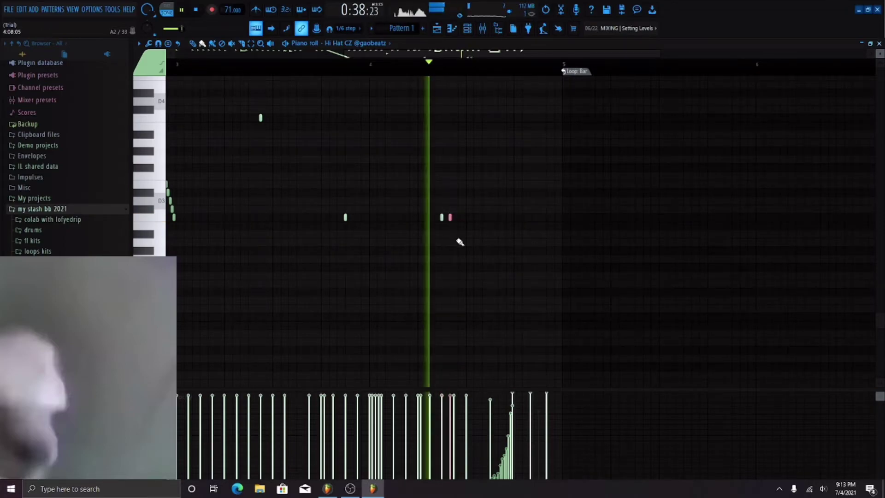
{"action": "scroll", "coordinate": [460, 226], "scroll_direction": "up", "scroll_amount": 3}
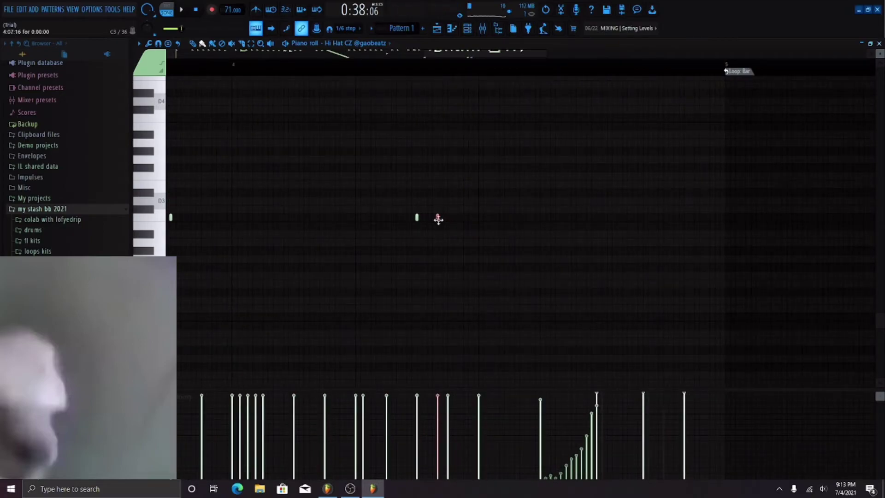
{"action": "scroll", "coordinate": [439, 219], "scroll_direction": "down", "scroll_amount": 4}
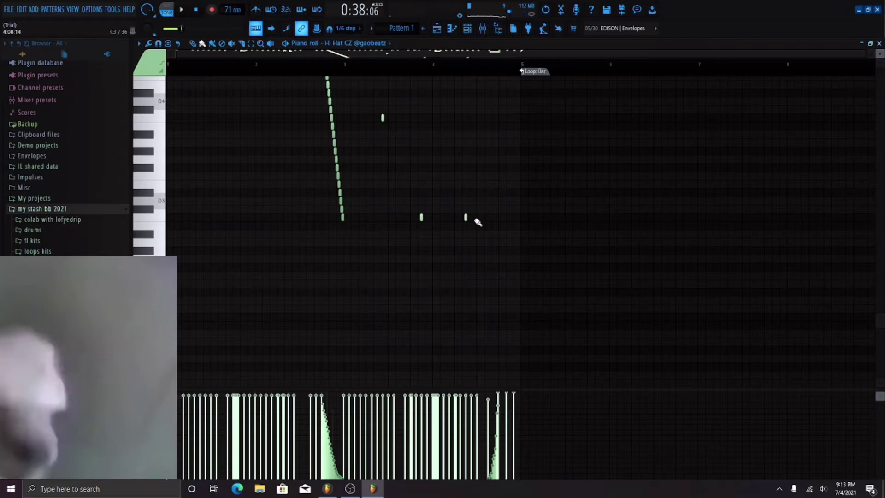
Step: Use Line snapping to place the second C3 hit on step 8 of bar 4, and lower both low hits to C2
{"action": "scroll", "coordinate": [477, 222], "scroll_direction": "up", "scroll_amount": 3}
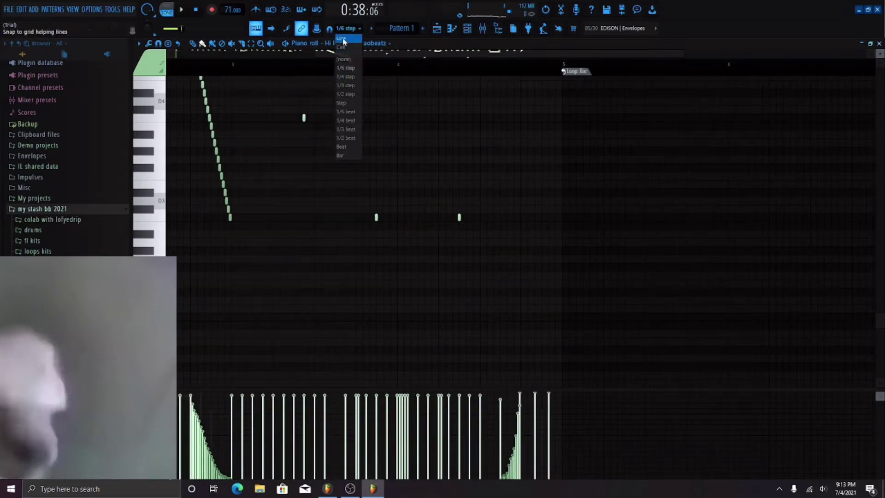
{"action": "left_click", "coordinate": [344, 42]}
{"action": "key", "text": "space"}
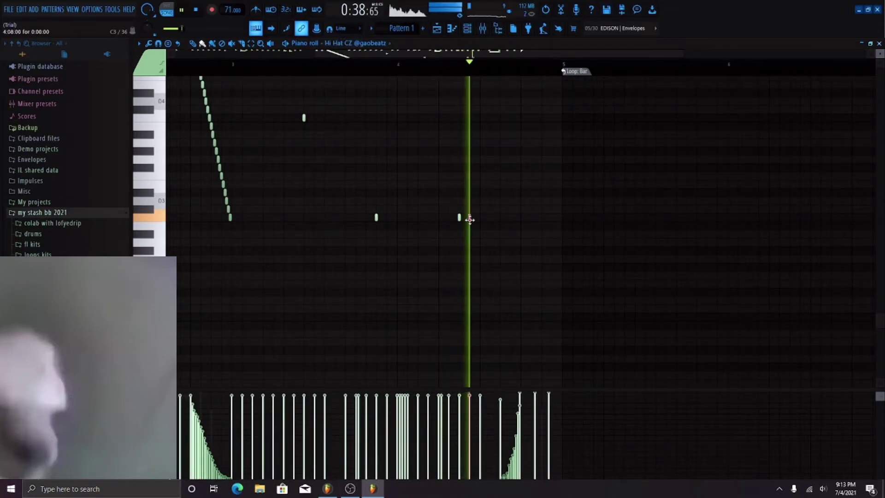
{"action": "left_click", "coordinate": [470, 220]}
{"action": "left_click_drag", "start_coordinate": [480, 212], "coordinate": [444, 217]}
{"action": "key", "text": "space"}
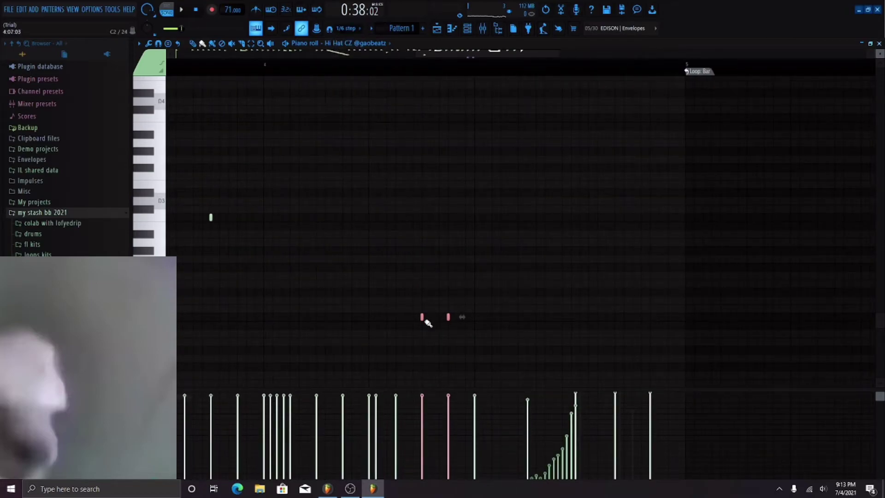
Step: Replace the two C2 hits with back-to-back B1 rolls at 1/6-step spacing from step 7 of bar 4, tapering each roll's velocities
{"action": "scroll", "coordinate": [428, 323], "scroll_direction": "up", "scroll_amount": 3, "text": "ctrl"}
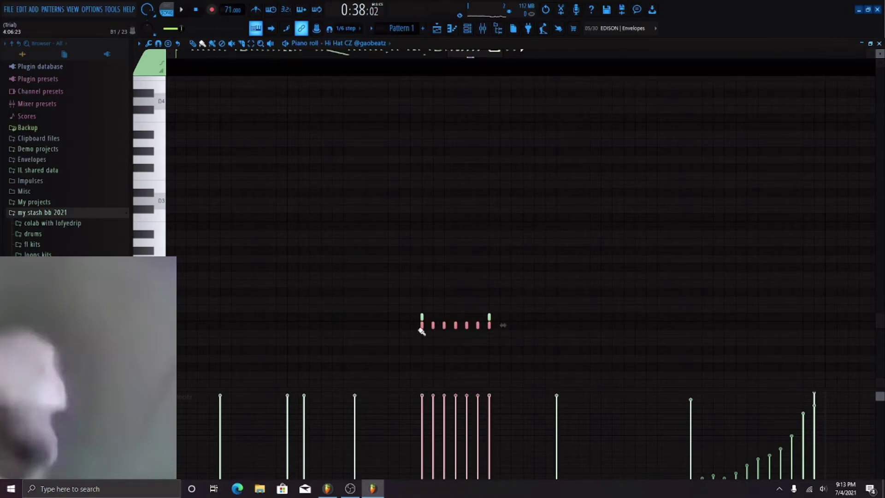
{"action": "key", "text": "ctrl+b"}
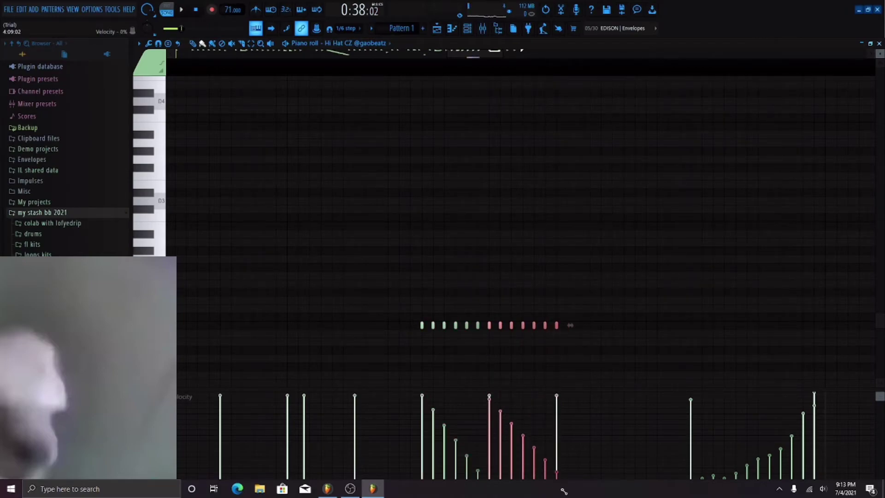
{"action": "key", "text": "space"}
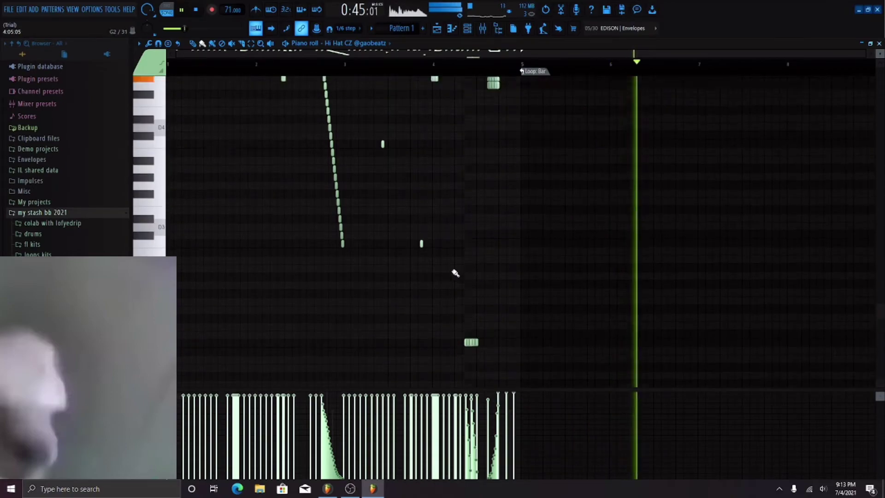
Step: Lower the A#4 hit on step 10 of bar 1 by two octaves to A#2 and play the pattern
{"action": "scroll", "coordinate": [322, 250], "scroll_direction": "up", "scroll_amount": 3}
{"action": "key", "text": "space"}
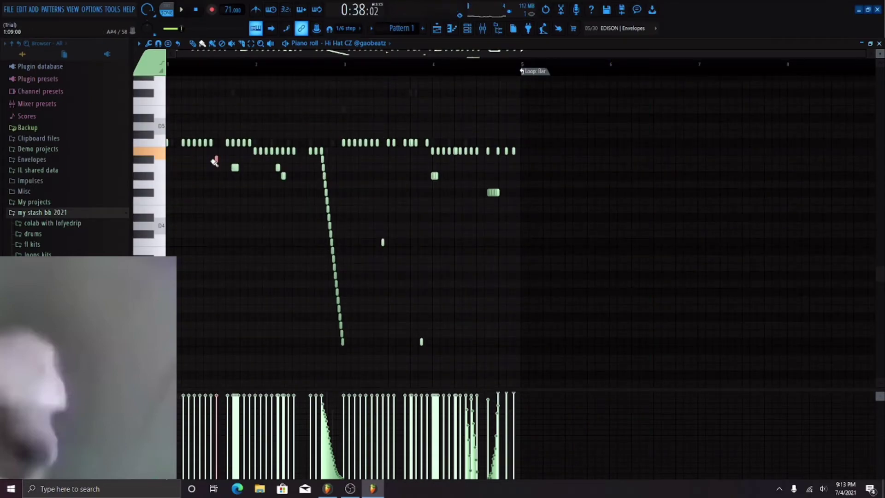
{"action": "key", "text": "space"}
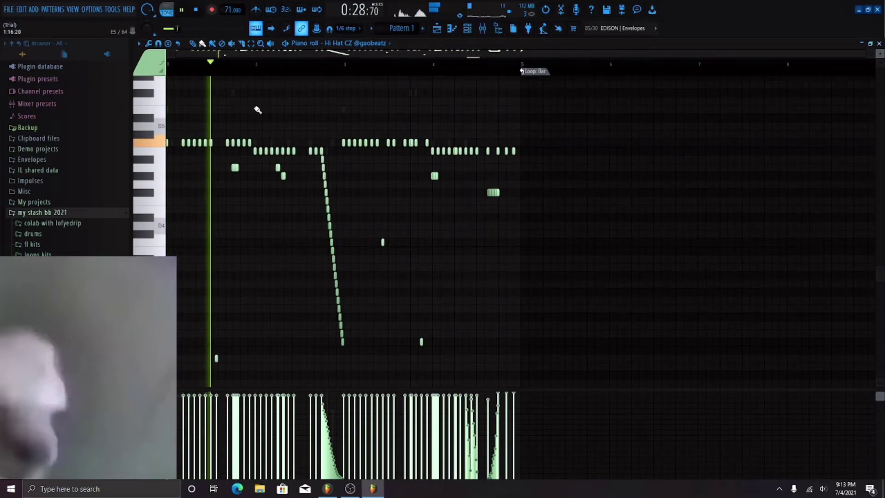
Step: Add A#2 hits on steps 15 and 16 of bar 1 and drop both an octave to A#1
{"action": "scroll", "coordinate": [276, 272], "scroll_direction": "down", "scroll_amount": 2}
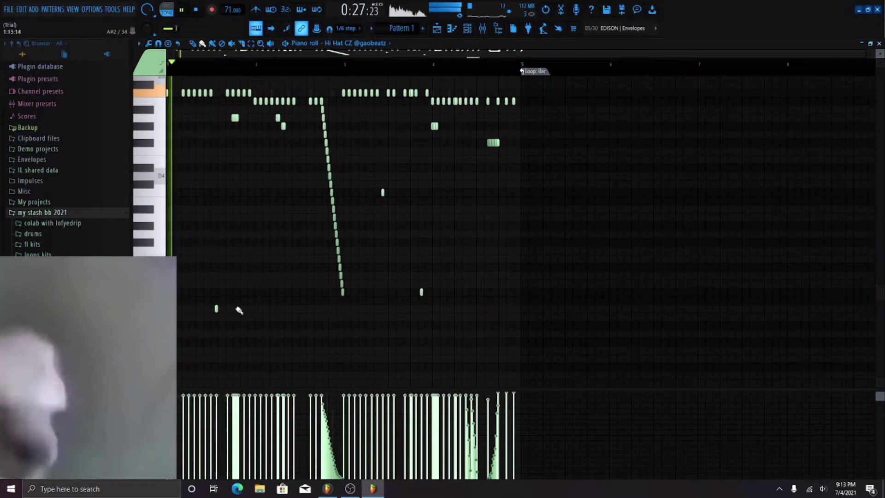
{"action": "scroll", "coordinate": [237, 310], "scroll_direction": "up", "scroll_amount": 3}
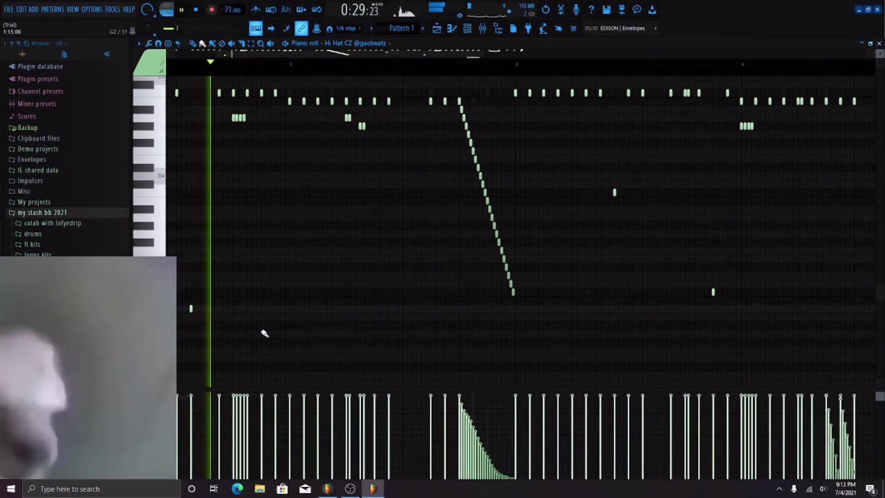
{"action": "left_click", "coordinate": [261, 308]}
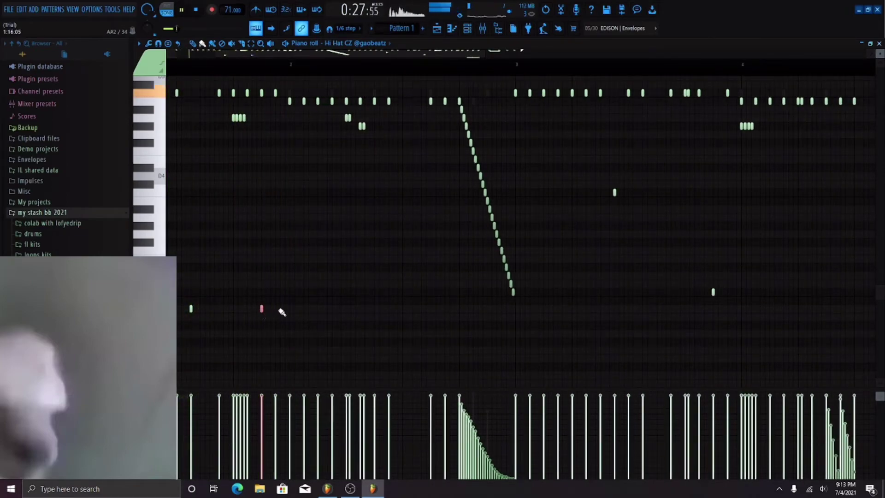
{"action": "left_click_drag", "start_coordinate": [275, 315], "coordinate": [244, 312]}
{"action": "key", "text": "Delete"}
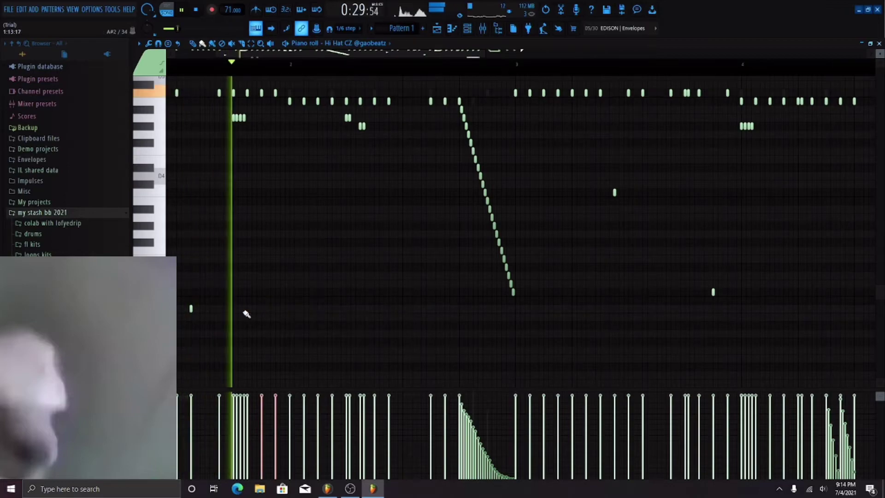
{"action": "scroll", "coordinate": [282, 287], "scroll_direction": "down", "scroll_amount": 3}
{"action": "scroll", "coordinate": [281, 287], "scroll_direction": "down", "scroll_amount": 4}
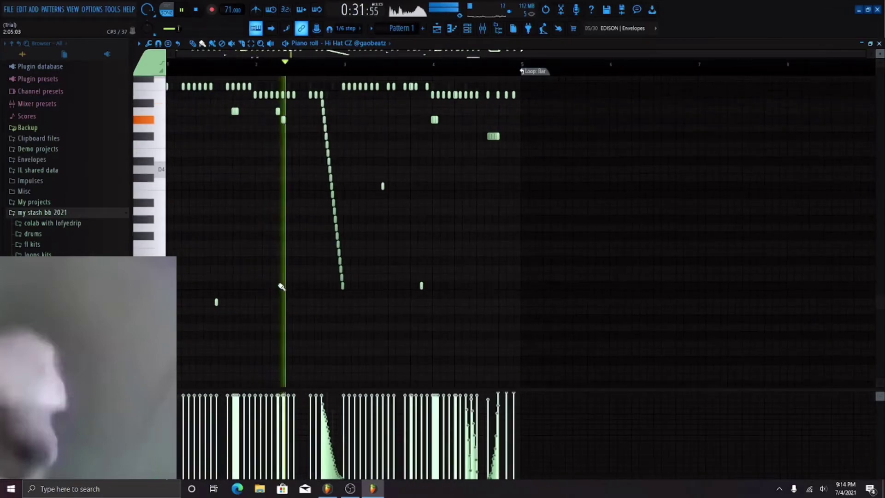
{"action": "scroll", "coordinate": [281, 287], "scroll_direction": "up", "scroll_amount": 2}
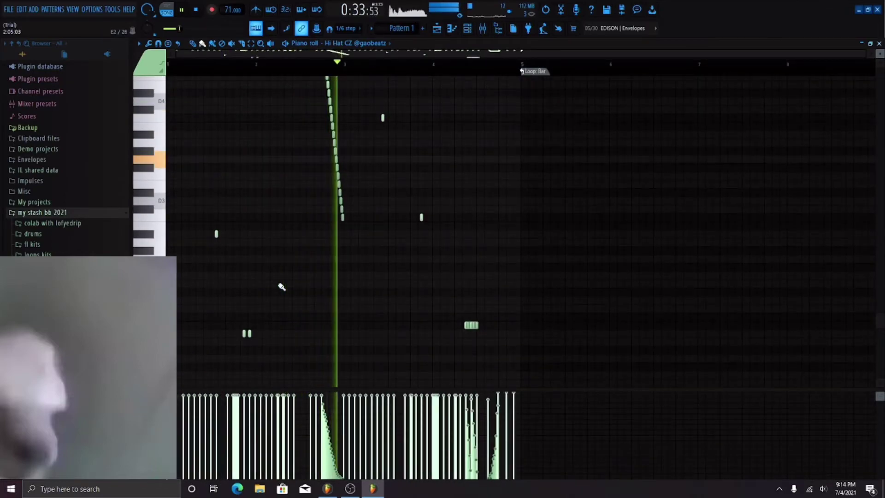
{"action": "scroll", "coordinate": [318, 330], "scroll_direction": "up", "scroll_amount": 3}
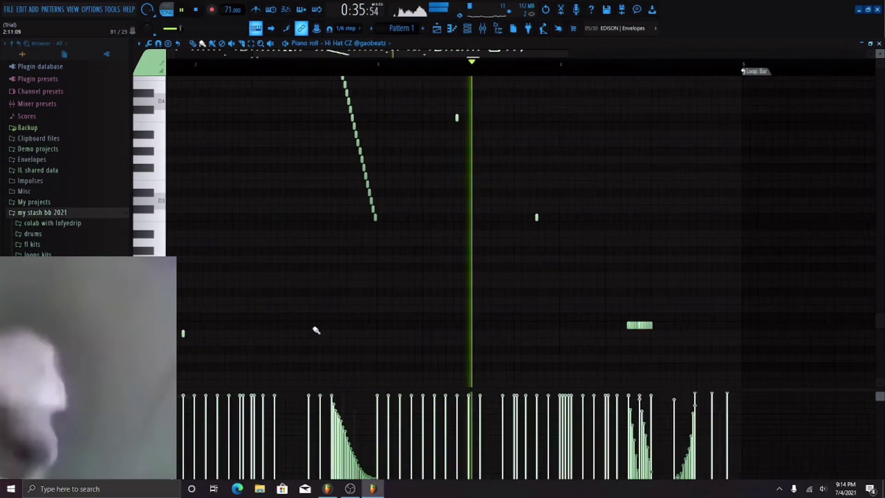
Step: Lower the hit on step 11 of bar 2 to F#2 and the last three hits of bar 4 to G#2
{"action": "left_click", "coordinate": [309, 267]}
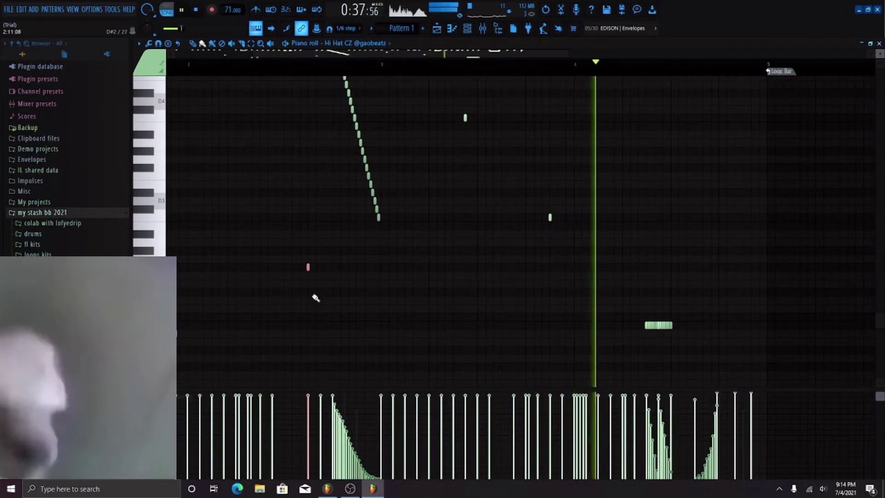
{"action": "scroll", "coordinate": [316, 302], "scroll_direction": "down", "scroll_amount": 3}
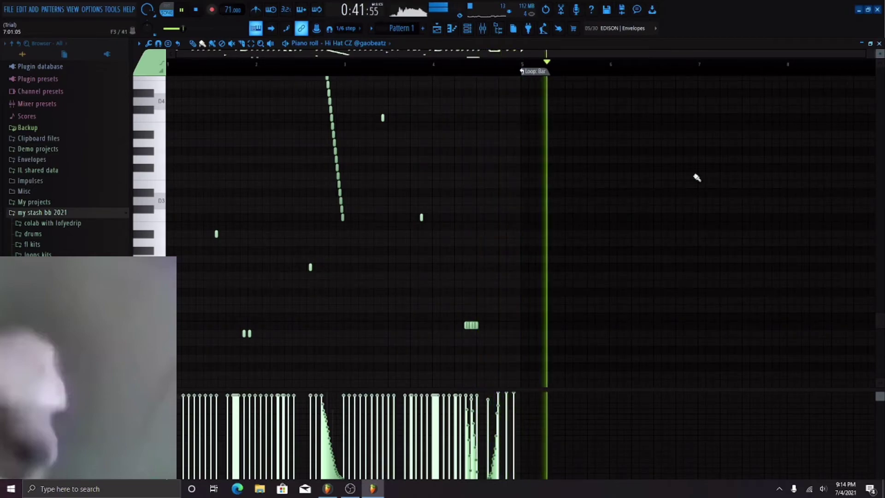
{"action": "scroll", "coordinate": [508, 268], "scroll_direction": "up", "scroll_amount": 2}
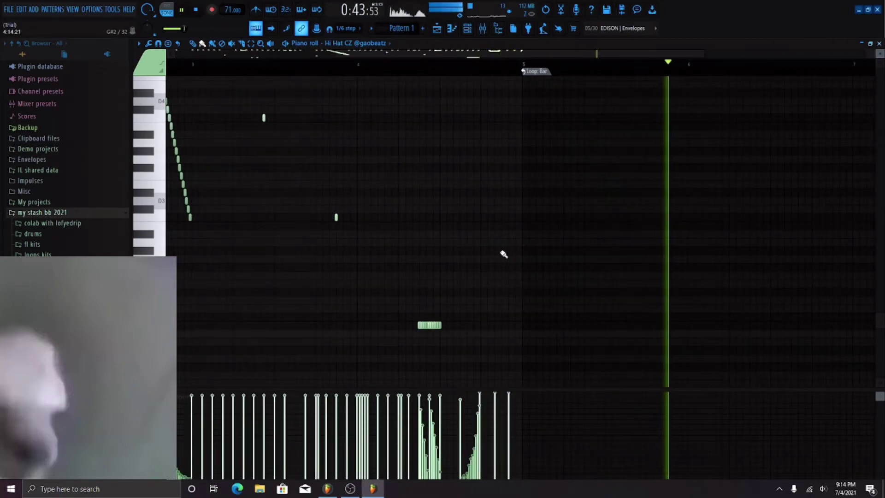
{"action": "left_click_drag", "start_coordinate": [499, 250], "coordinate": [502, 251]}
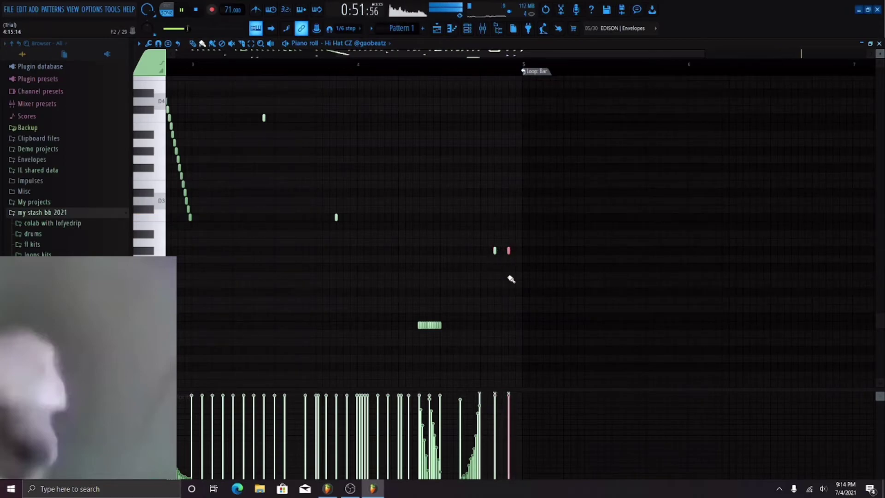
{"action": "scroll", "coordinate": [511, 278], "scroll_direction": "down", "scroll_amount": 2, "text": "ctrl"}
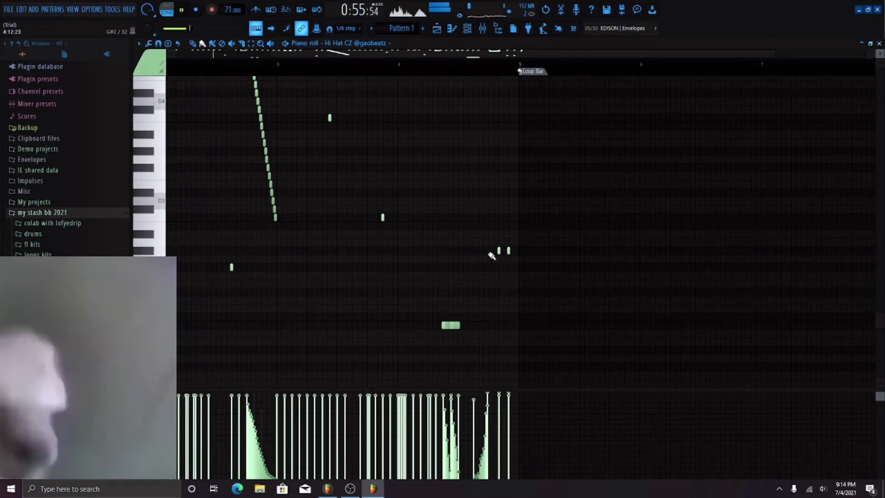
{"action": "scroll", "coordinate": [510, 317], "scroll_direction": "down", "scroll_amount": 2, "text": "ctrl"}
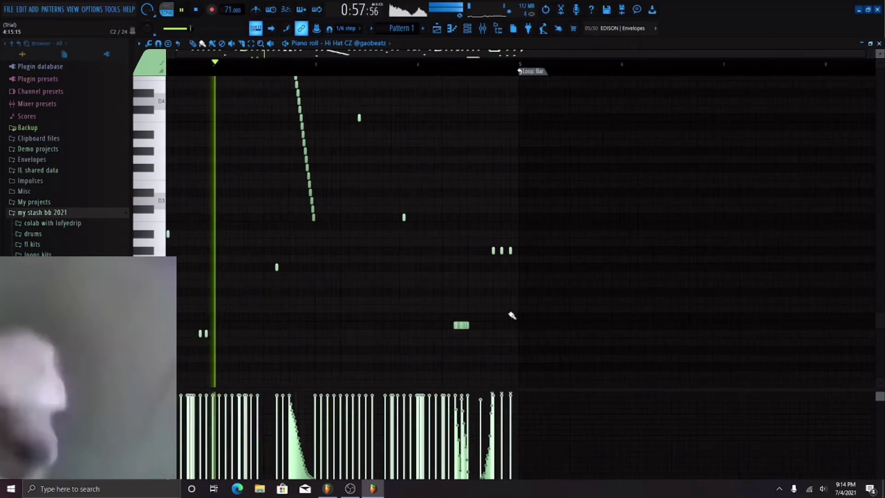
Step: Add a G#2 hi-hat hit on step 15 of bar 2, underneath the descending roll
{"action": "left_click", "coordinate": [468, 29]}
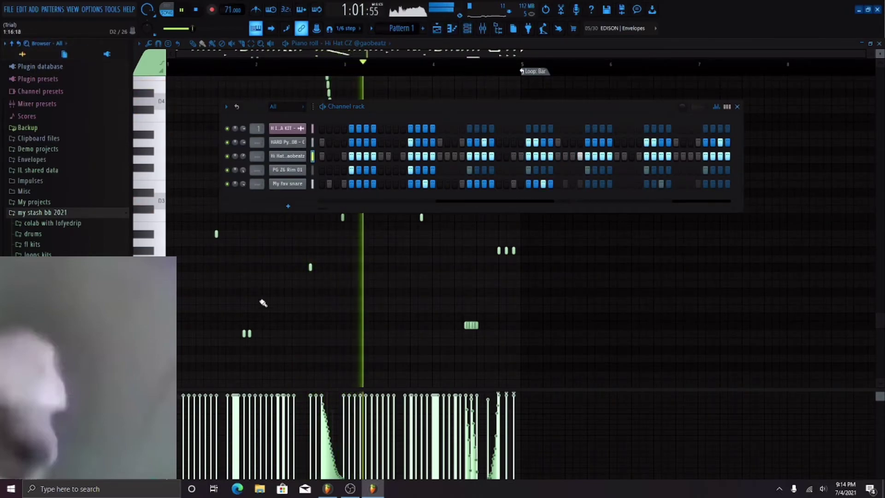
{"action": "key", "text": "F6"}
{"action": "scroll", "coordinate": [312, 261], "scroll_direction": "up", "scroll_amount": 6, "text": "ctrl"}
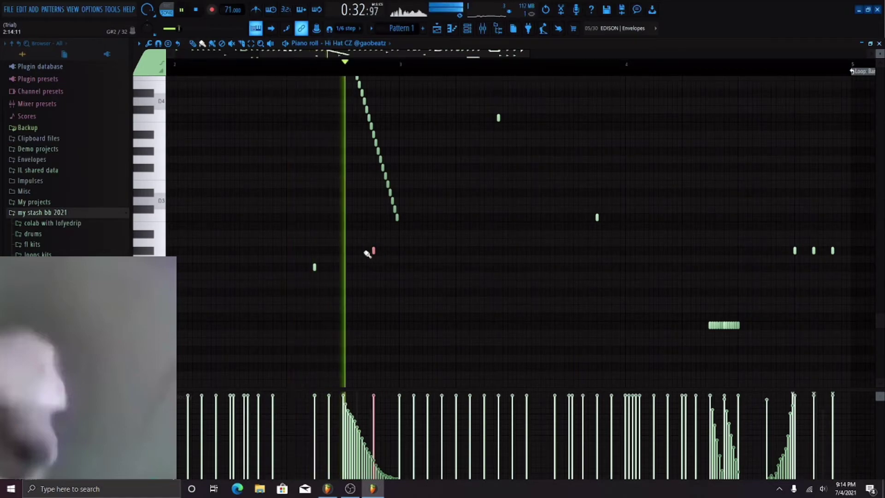
{"action": "scroll", "coordinate": [373, 283], "scroll_direction": "down", "scroll_amount": 3}
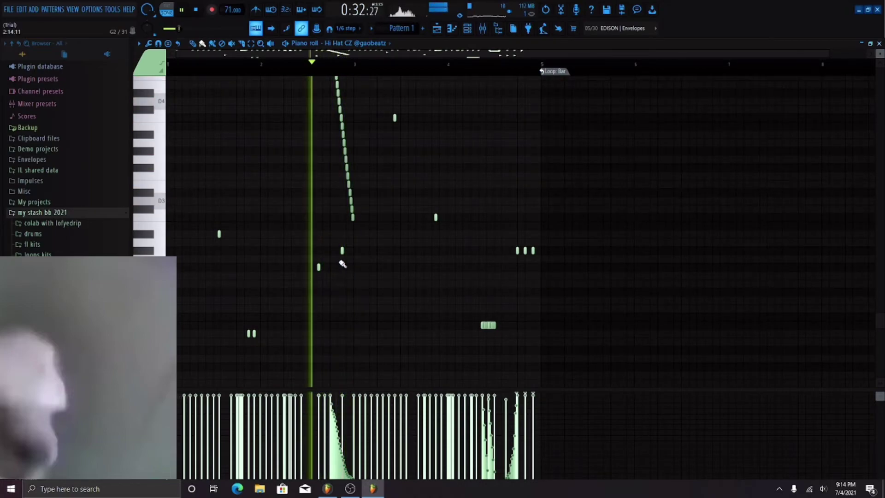
Step: Delete the five notes from B3 down to G3 out of bar 2's descending roll, checking the gap with playback
{"action": "scroll", "coordinate": [341, 257], "scroll_direction": "up", "scroll_amount": 3}
{"action": "key", "text": "space"}
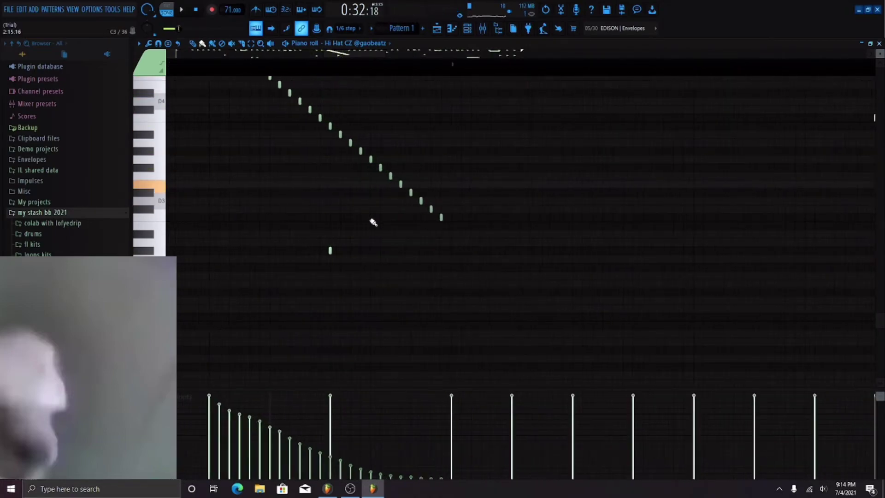
{"action": "scroll", "coordinate": [344, 245], "scroll_direction": "up", "scroll_amount": 2}
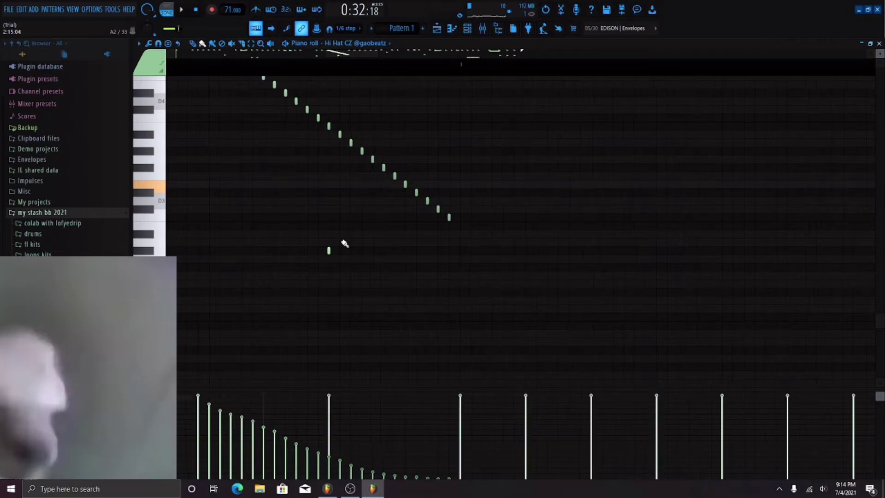
{"action": "right_click", "coordinate": [341, 134]}
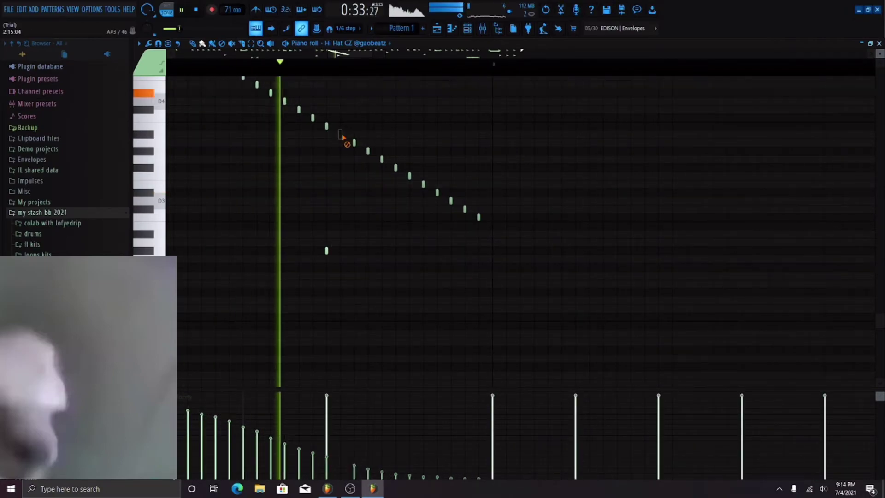
{"action": "key", "text": "space"}
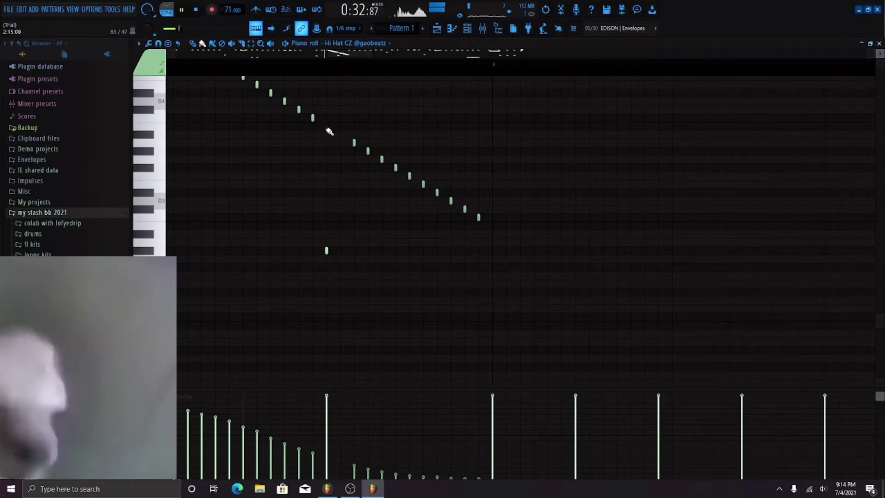
{"action": "key", "text": "space"}
{"action": "key", "text": "space"}
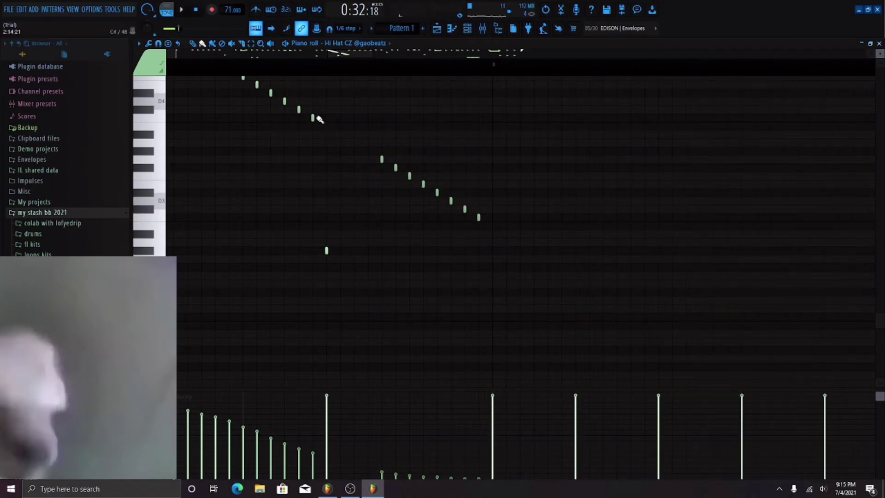
{"action": "key", "text": "space"}
{"action": "right_click", "coordinate": [381, 159]}
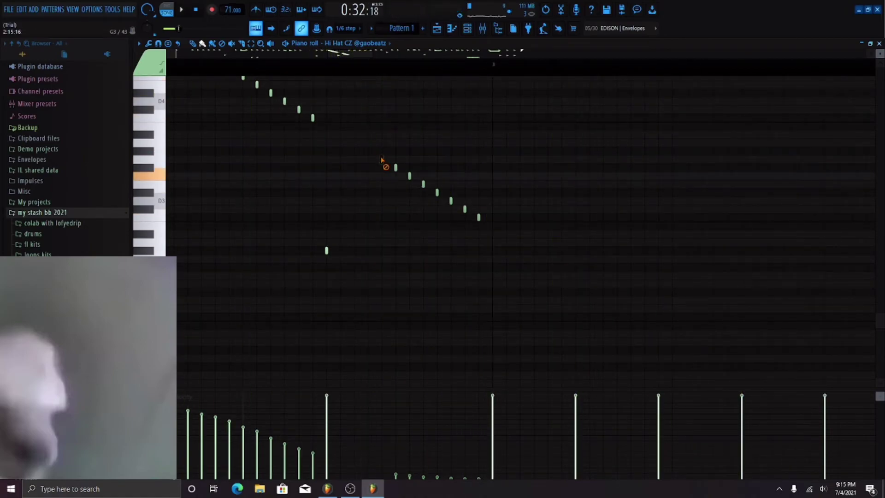
{"action": "scroll", "coordinate": [402, 206], "scroll_direction": "down", "scroll_amount": 5}
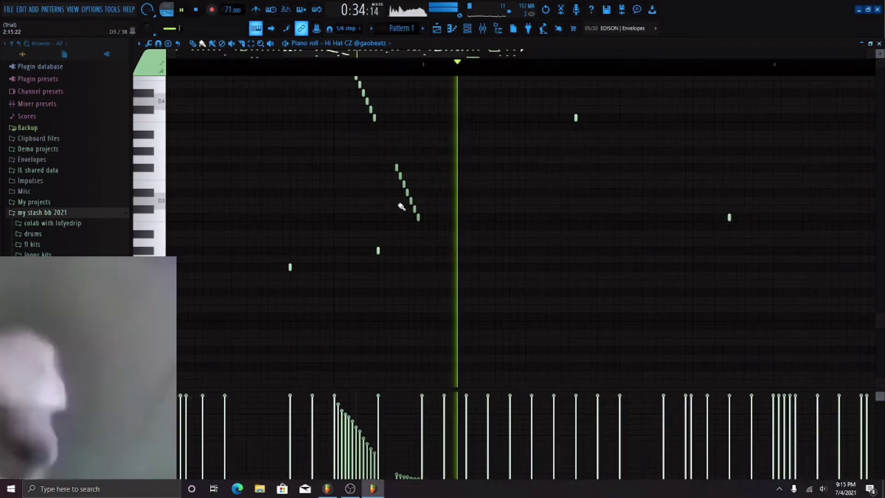
{"action": "key", "text": "space"}
Step: Add the Nice OH sample as a new channel with hits on steps 13 and 25
{"action": "scroll", "coordinate": [302, 80], "scroll_direction": "down", "scroll_amount": 2}
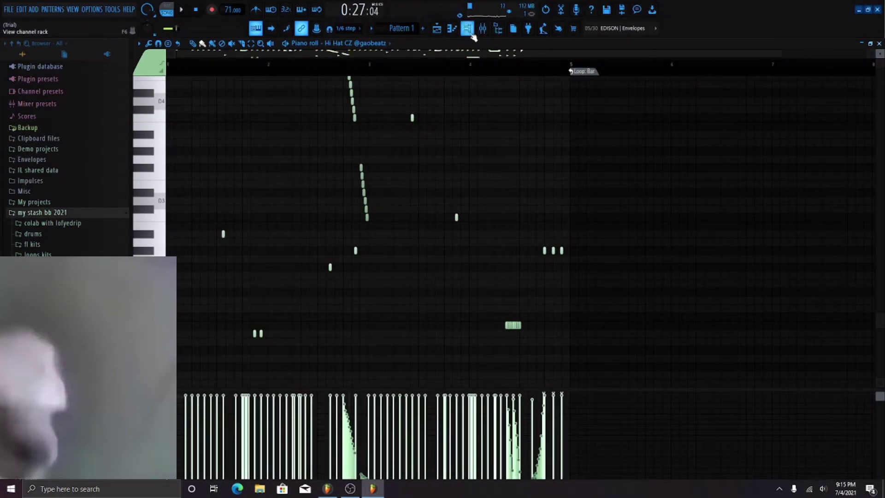
{"action": "left_click", "coordinate": [468, 30]}
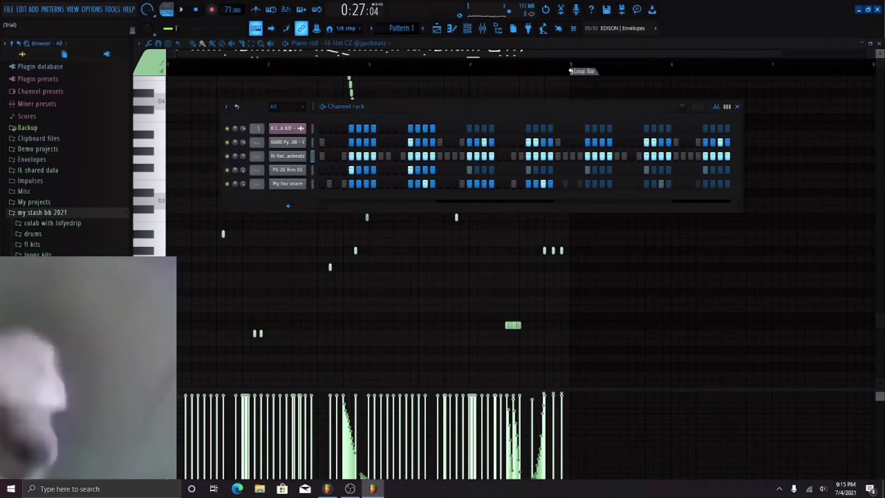
{"action": "left_click_drag", "start_coordinate": [283, 198], "coordinate": [319, 199]}
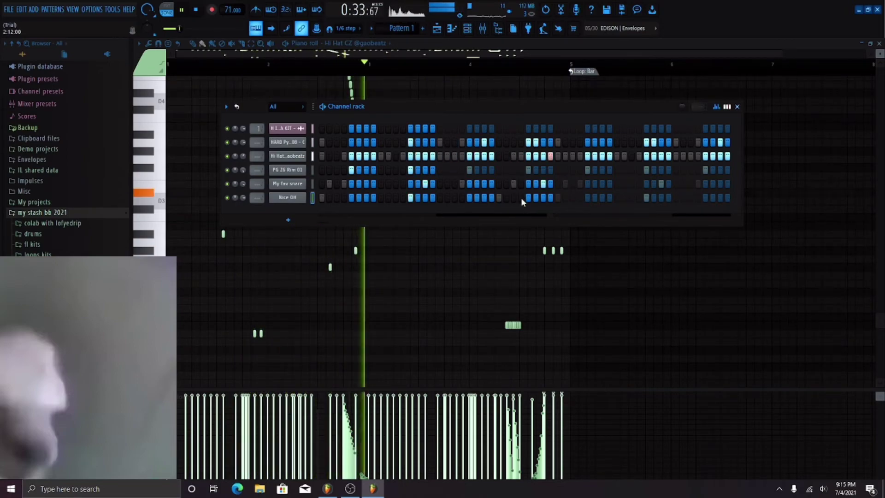
{"action": "key", "text": "space"}
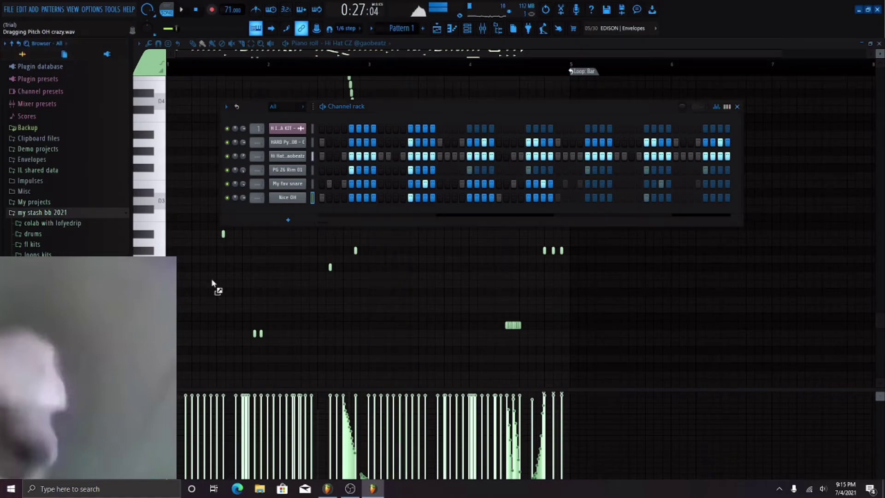
Step: Add Pitch OH crazy.wav as a new channel and place its hit on step 29
{"action": "left_click_drag", "start_coordinate": [280, 207], "coordinate": [281, 209]}
{"action": "key", "text": "space"}
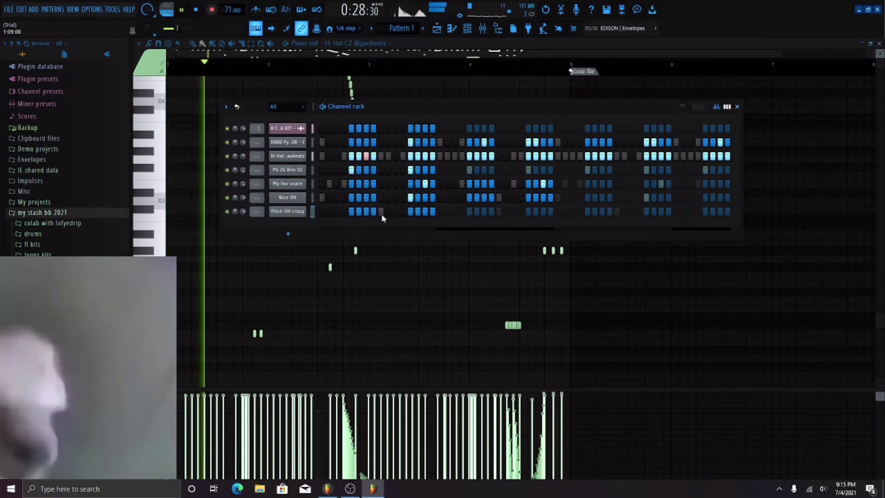
{"action": "key", "text": "space"}
{"action": "key", "text": "space"}
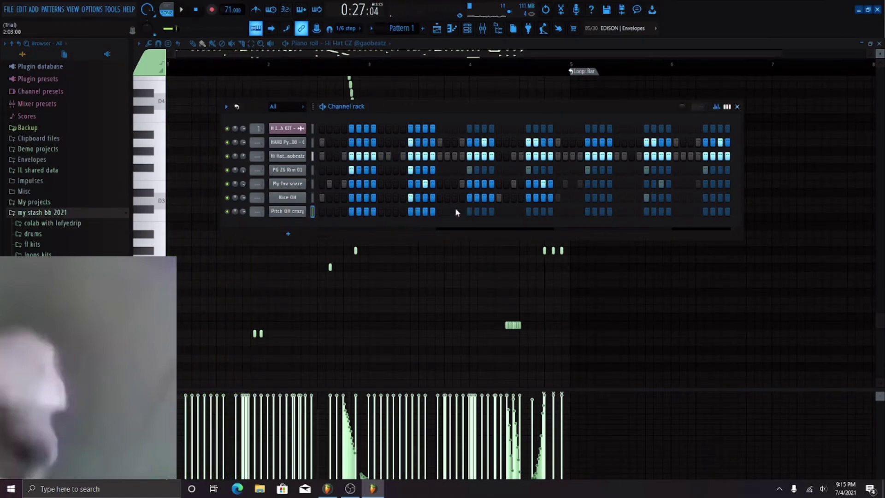
{"action": "left_click", "coordinate": [528, 212]}
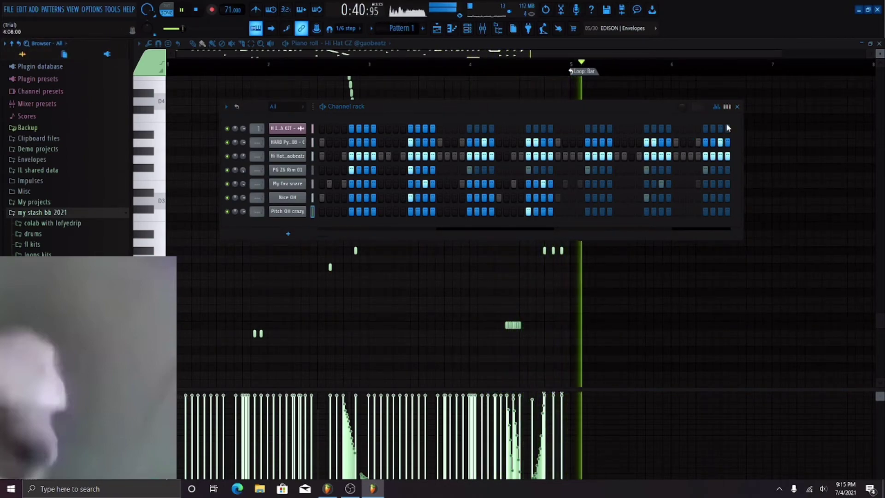
{"action": "left_click", "coordinate": [738, 111]}
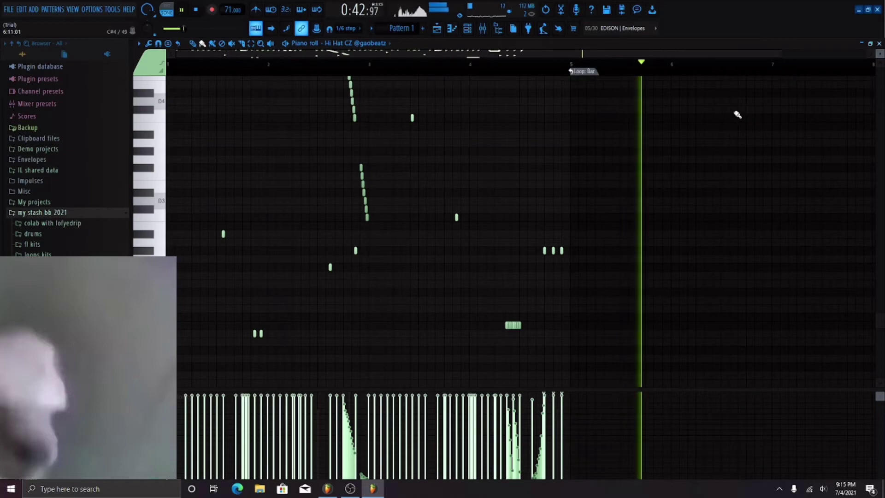
Step: Lower band 3 and nudge band 1 slightly higher in frequency in Fruity parametric EQ 2 on the H I D loop's mixer insert
{"action": "left_click", "coordinate": [878, 43]}
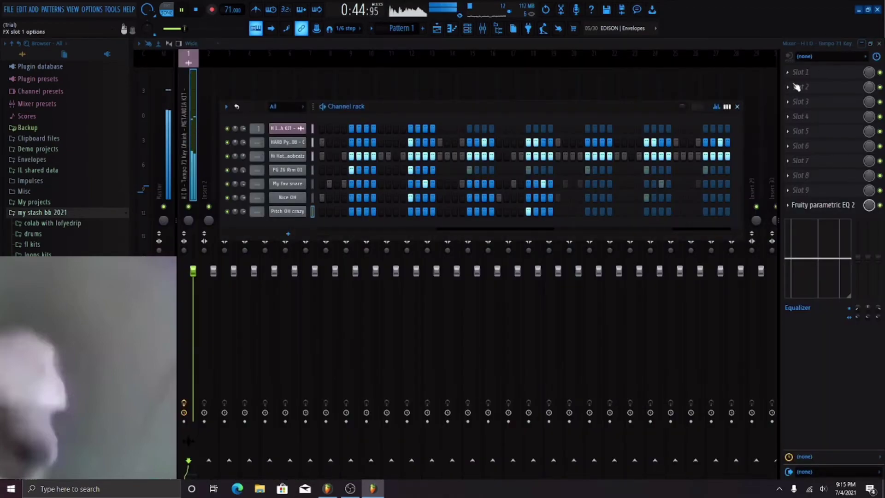
{"action": "left_click", "coordinate": [738, 107]}
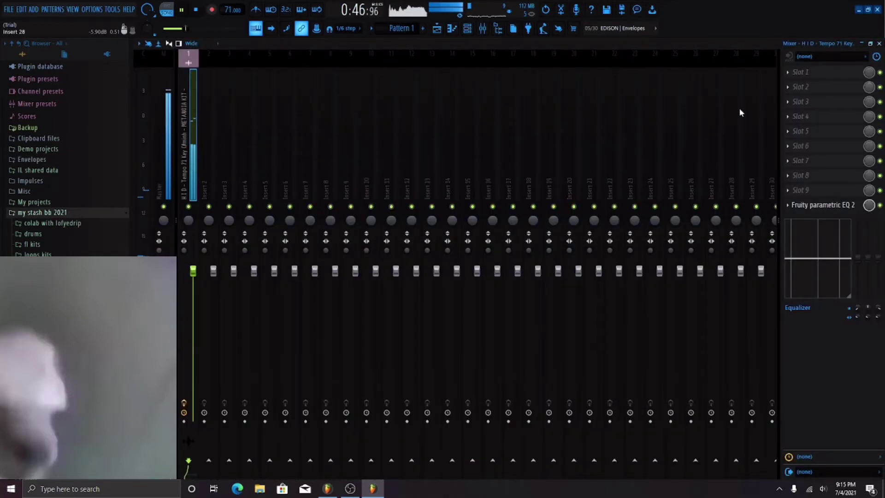
{"action": "left_click", "coordinate": [878, 44]}
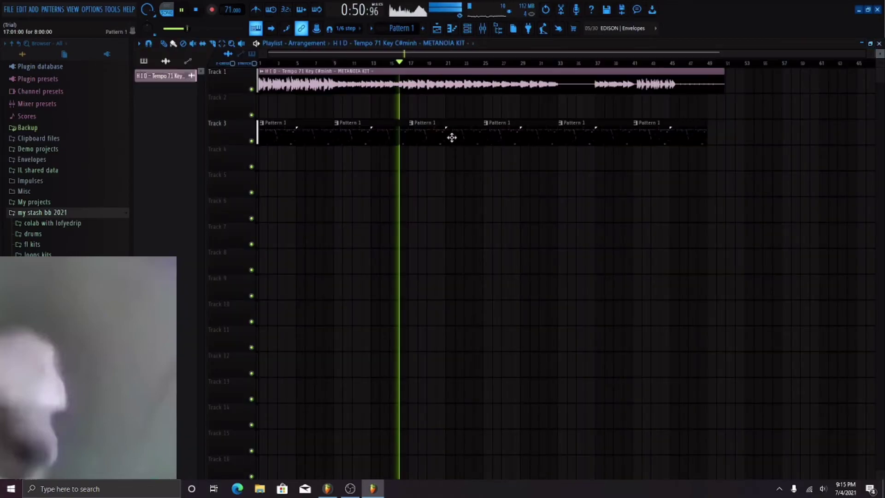
{"action": "key", "text": "F9"}
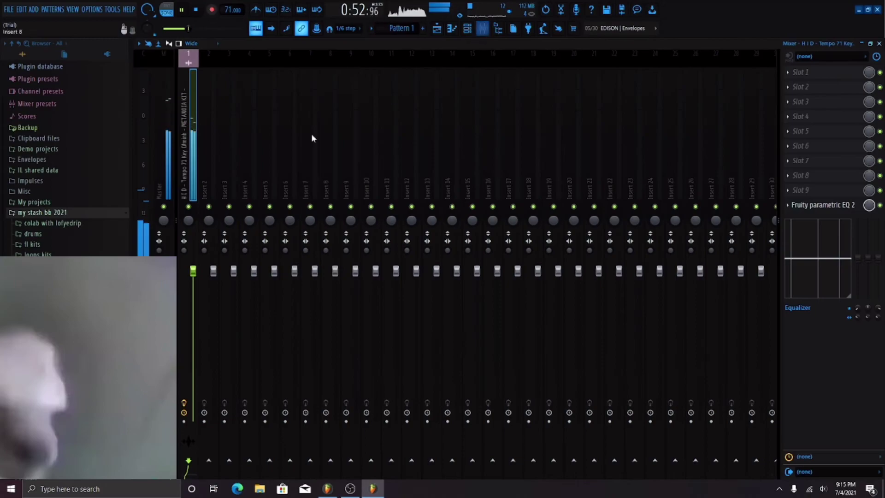
{"action": "left_click", "coordinate": [817, 207]}
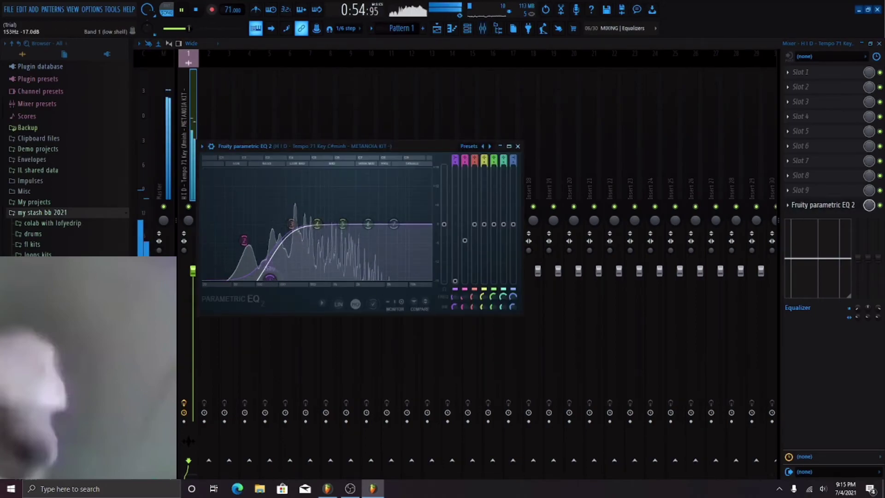
{"action": "mouse_move", "coordinate": [299, 228]}
{"action": "left_mouse_down"}
{"action": "mouse_move", "coordinate": [293, 175]}
{"action": "mouse_move", "coordinate": [297, 239]}
{"action": "mouse_move", "coordinate": [289, 241]}
{"action": "mouse_move", "coordinate": [298, 242]}
{"action": "left_mouse_up"}
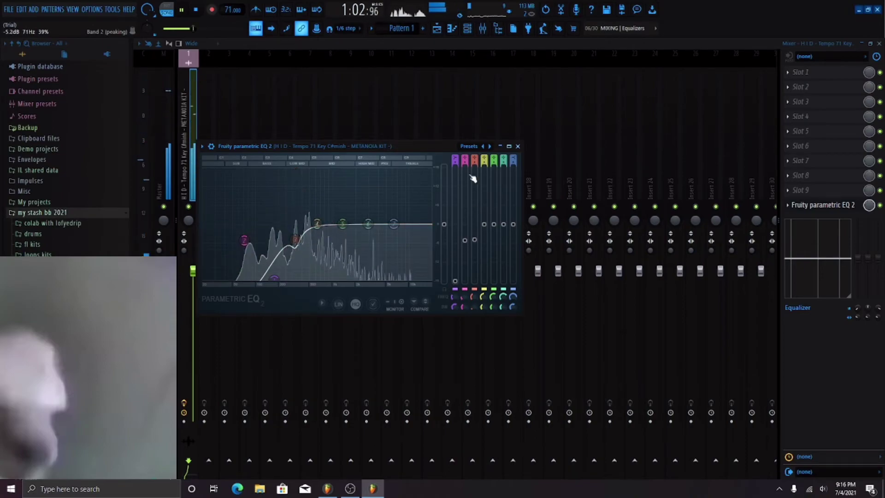
{"action": "left_click", "coordinate": [517, 147]}
Step: Set the snap to Line and position the playlist playhead at the start of bar 17
{"action": "left_click", "coordinate": [440, 32]}
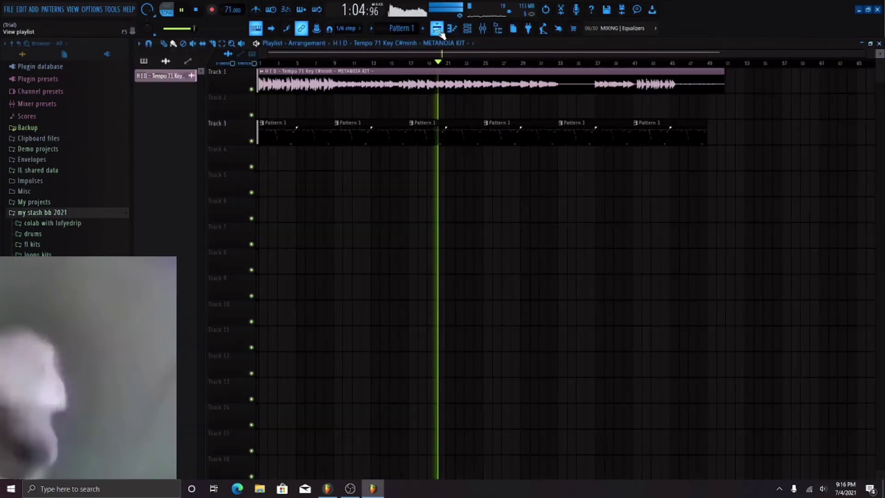
{"action": "left_click", "coordinate": [411, 63]}
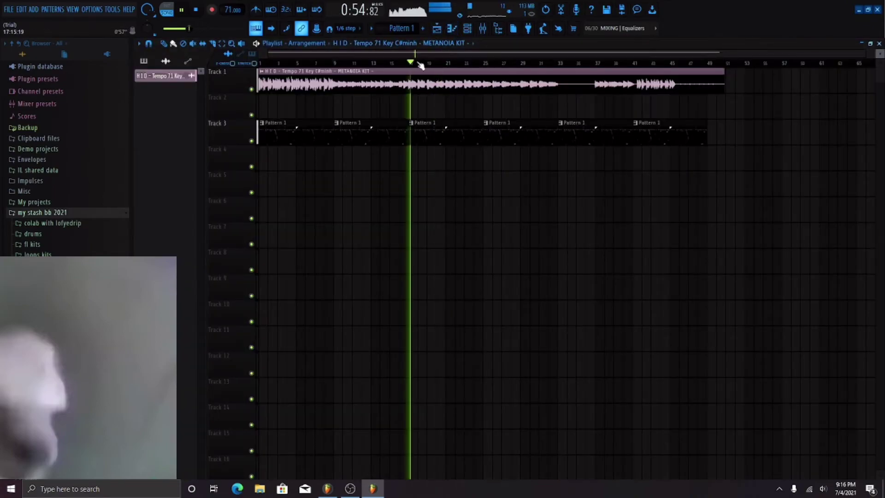
{"action": "left_click", "coordinate": [467, 28]}
{"action": "key", "text": "space"}
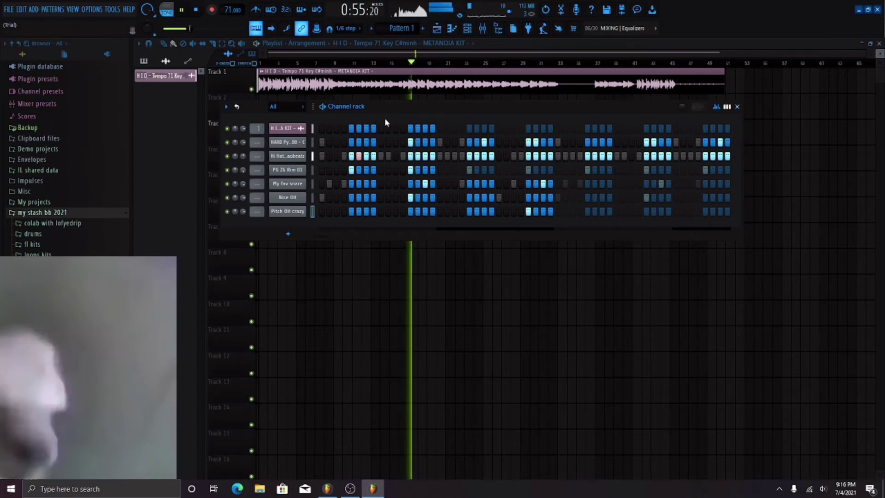
{"action": "left_click", "coordinate": [739, 107]}
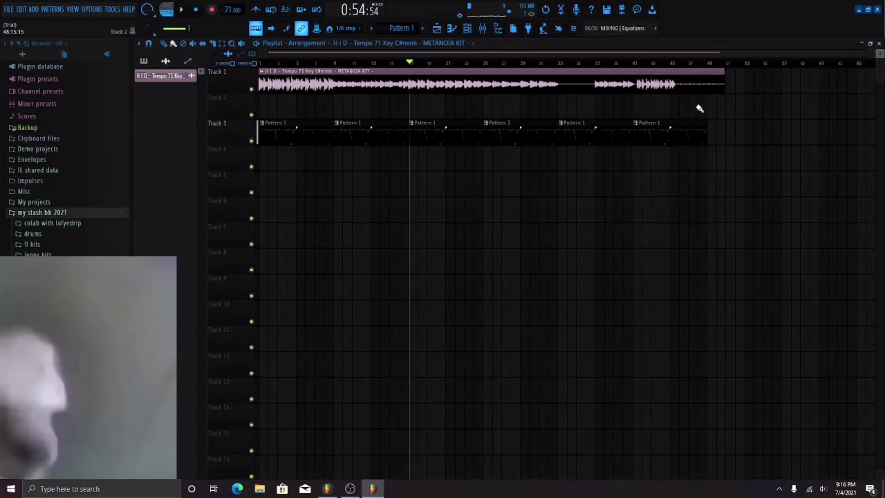
{"action": "left_click", "coordinate": [340, 29]}
{"action": "left_click", "coordinate": [348, 69]}
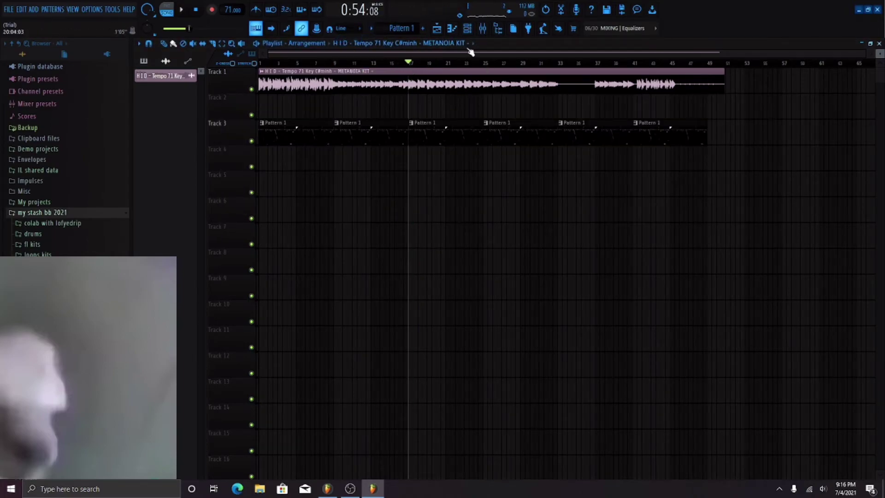
Step: Stop playback and load Gross Beat into slot 1 of the Master mixer track
{"action": "key", "text": "space"}
{"action": "key", "text": "F9"}
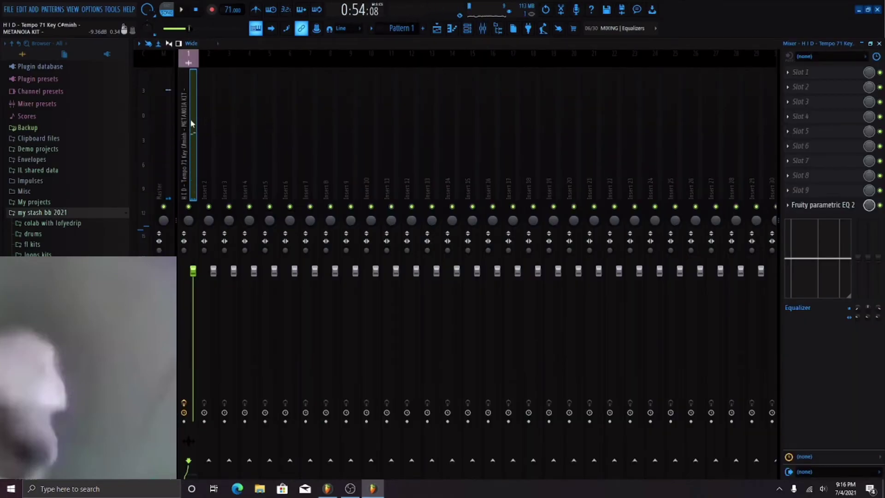
{"action": "left_click", "coordinate": [167, 122]}
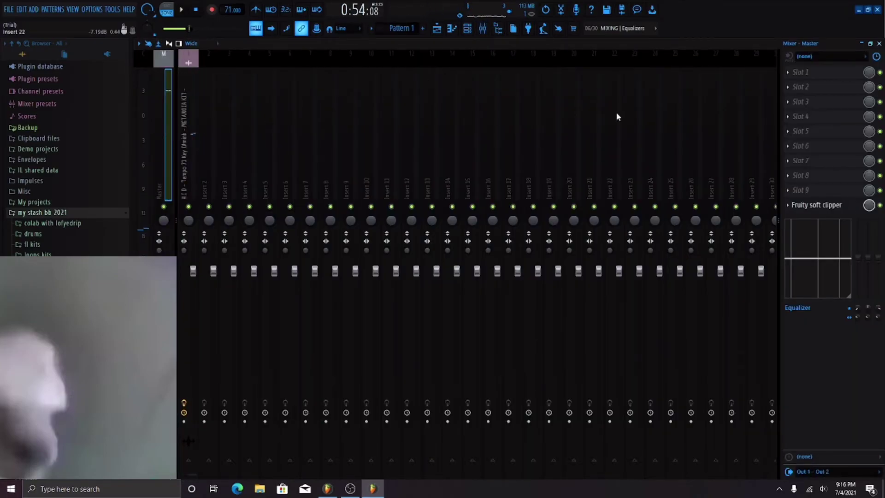
{"action": "left_click", "coordinate": [832, 77]}
{"action": "left_click", "coordinate": [763, 105]}
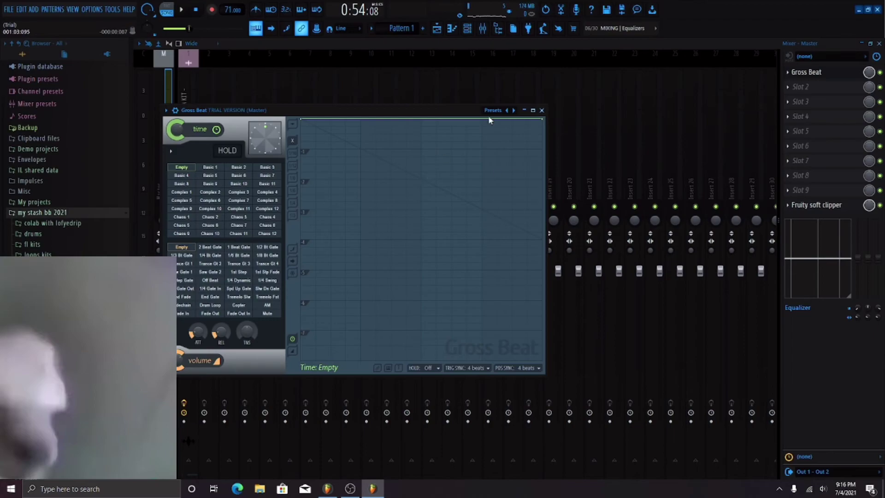
Step: Load Gross Beat's Momentary preset, choose the 1/2 Speed time effect and play the song to hear it
{"action": "left_click", "coordinate": [513, 111]}
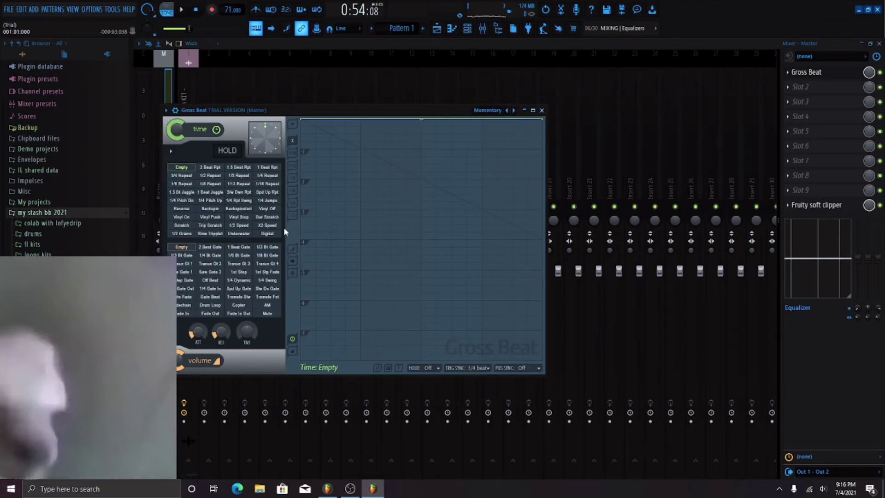
{"action": "left_click", "coordinate": [239, 217]}
{"action": "left_click", "coordinate": [239, 225]}
{"action": "key", "text": "space"}
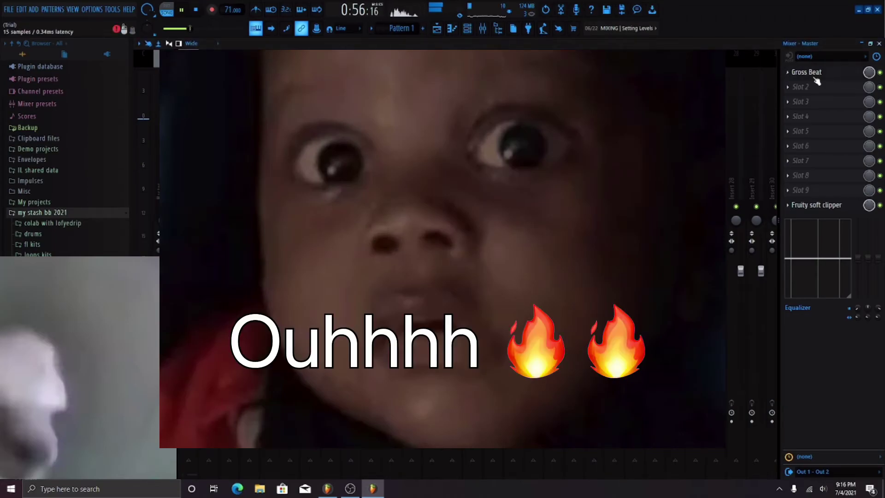
Step: Create an automation clip for Gross Beat's mix level on the Master track
{"action": "right_click", "coordinate": [868, 73]}
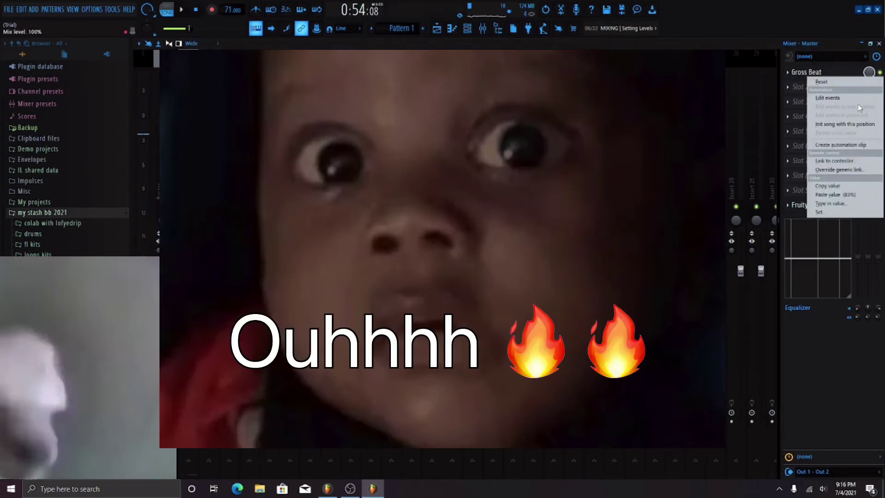
{"action": "left_click", "coordinate": [840, 145]}
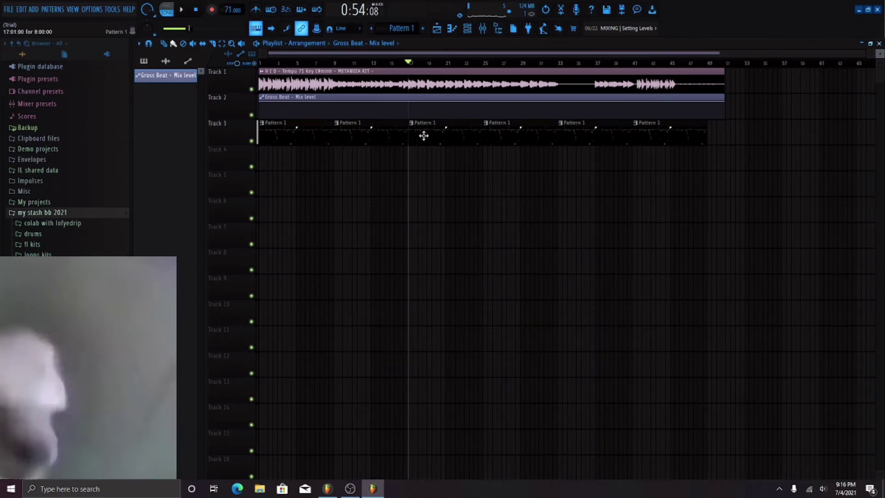
{"action": "scroll", "coordinate": [404, 116], "scroll_direction": "up", "scroll_amount": 3}
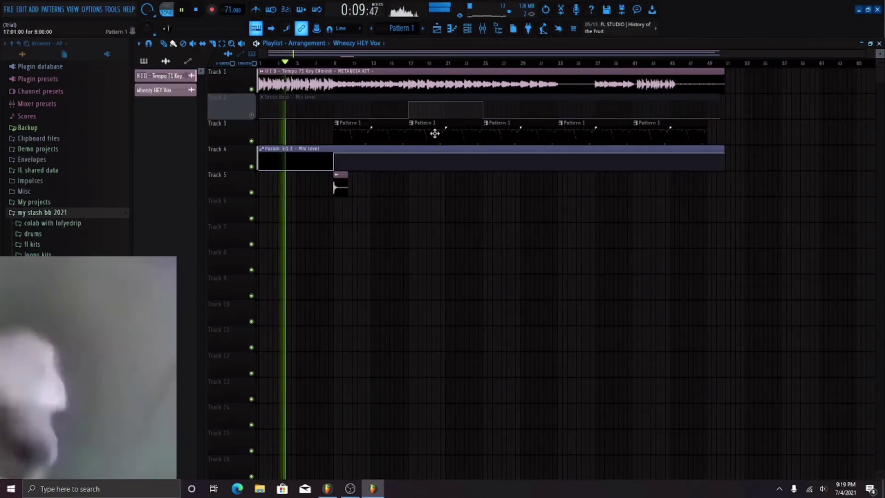
Step: Shift all playlist clips down by one track so that Track 1 is empty
{"action": "left_click", "coordinate": [251, 141]}
{"action": "left_click", "coordinate": [252, 115]}
{"action": "key", "text": "shift+Down"}
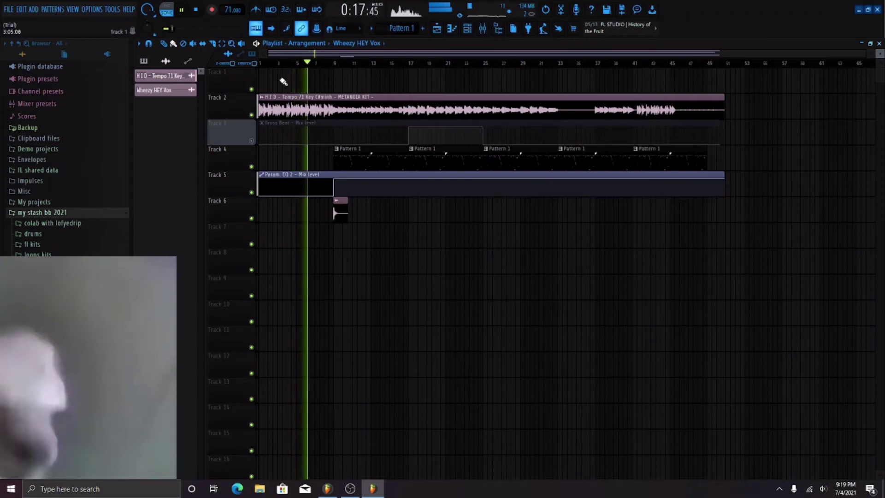
Step: Move the Gross Beat mix level automation clip down to Track 11, clear the selection and raise the volume
{"action": "left_click", "coordinate": [251, 347]}
{"action": "left_click_drag", "start_coordinate": [682, 124], "coordinate": [681, 138]}
{"action": "key", "text": "shift+Down"}
{"action": "key", "text": "shift+Down"}
{"action": "key", "text": "shift+Down"}
{"action": "key", "text": "shift+Down"}
{"action": "key", "text": "shift+Down"}
{"action": "key", "text": "shift+Down"}
{"action": "key", "text": "shift+Down"}
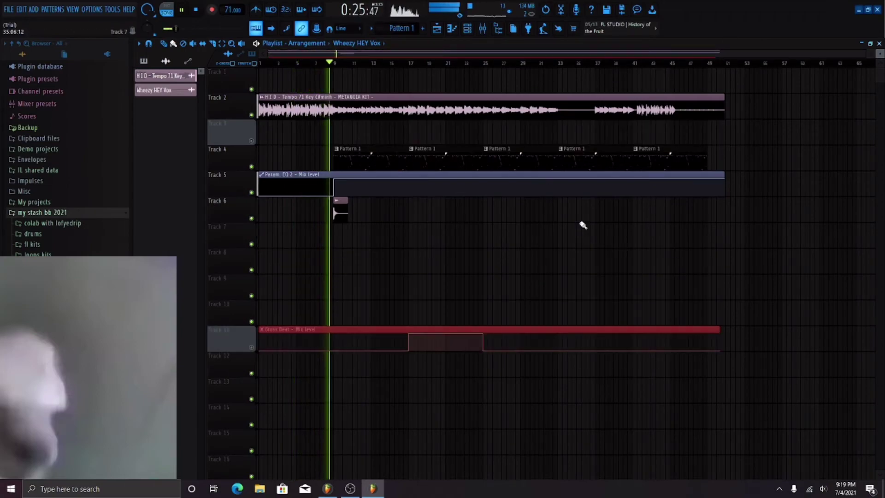
{"action": "key", "text": "ctrl+d"}
{"action": "left_click", "coordinate": [252, 141]}
{"action": "key", "text": "XF86AudioRaiseVolume"}
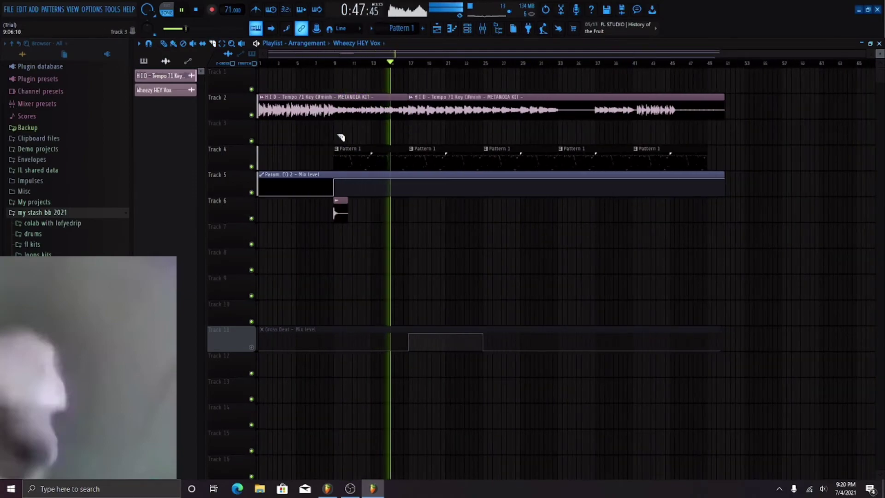
Step: Slice the H I D loop clip on Track 2 at bars 9, 17, 25 and 33, and return to the Draw tool
{"action": "left_click_drag", "start_coordinate": [335, 135], "coordinate": [335, 95]}
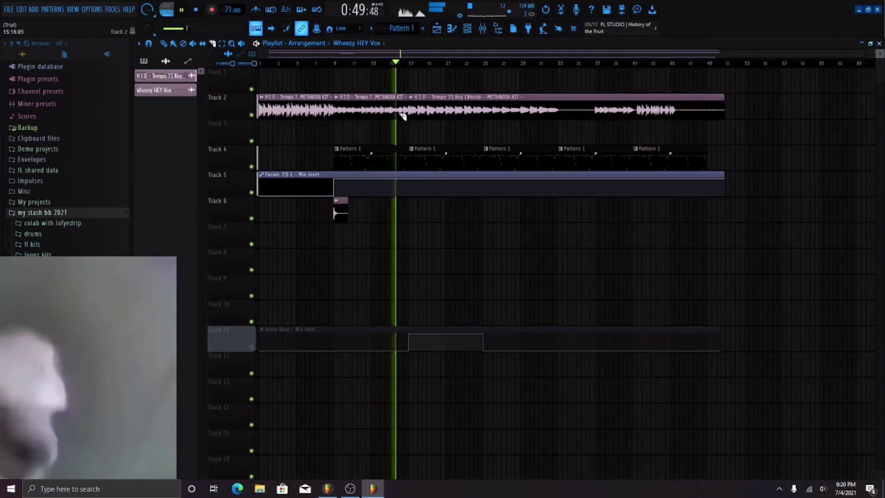
{"action": "left_click_drag", "start_coordinate": [484, 129], "coordinate": [483, 95]}
{"action": "left_click_drag", "start_coordinate": [558, 125], "coordinate": [560, 98]}
{"action": "key", "text": "p"}
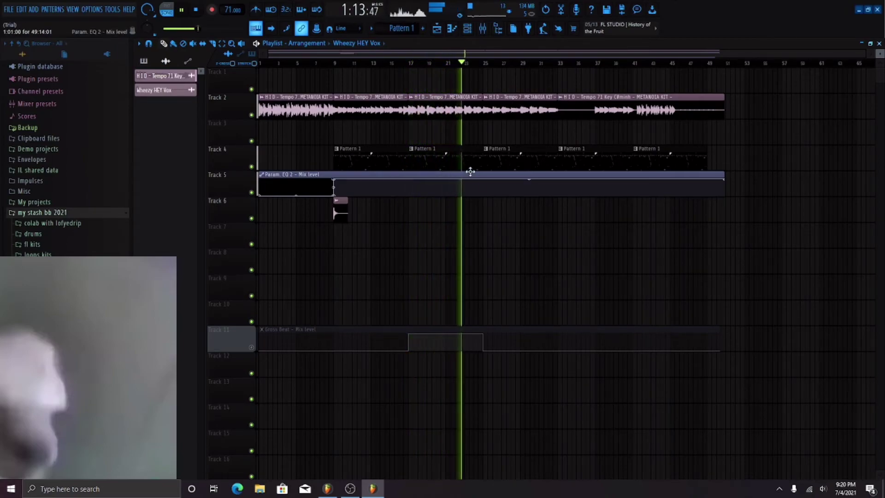
Step: Unmute the Gross Beat automation on Track 11 and play the arrangement from the start and from bar 17
{"action": "key", "text": "space"}
{"action": "left_click", "coordinate": [251, 348]}
{"action": "left_click", "coordinate": [482, 29]}
{"action": "key", "text": "F9"}
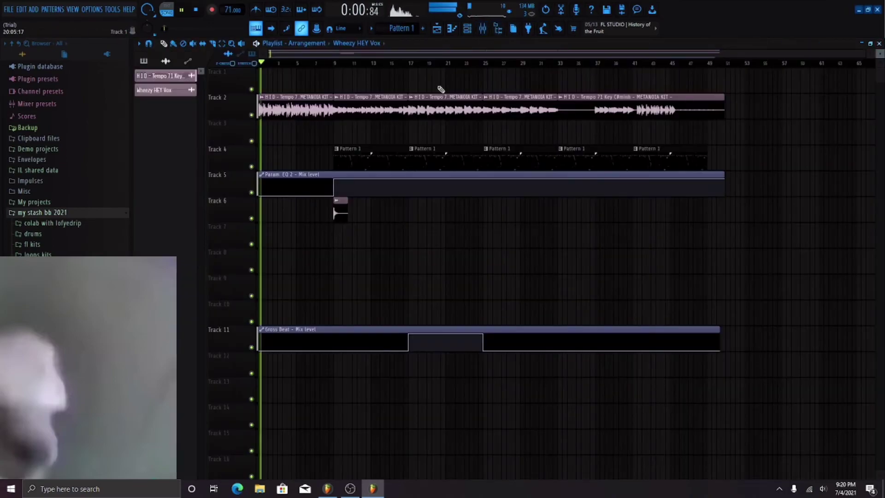
{"action": "key", "text": "space"}
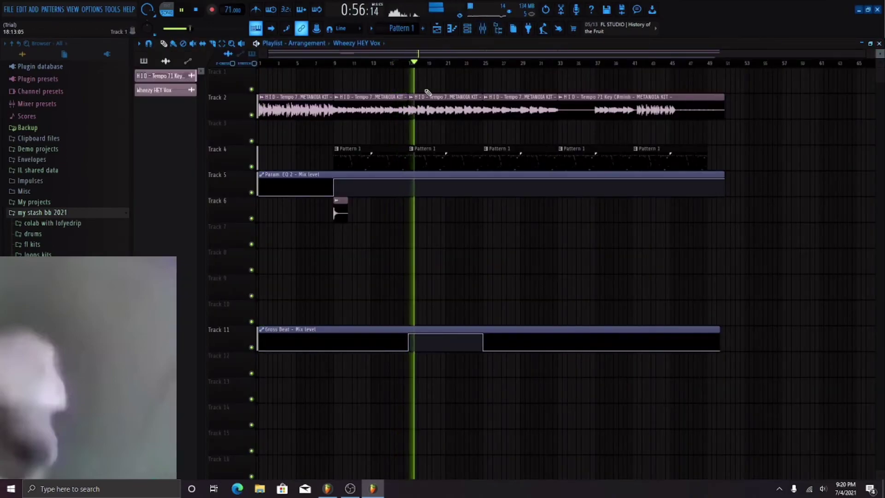
{"action": "left_click", "coordinate": [409, 63]}
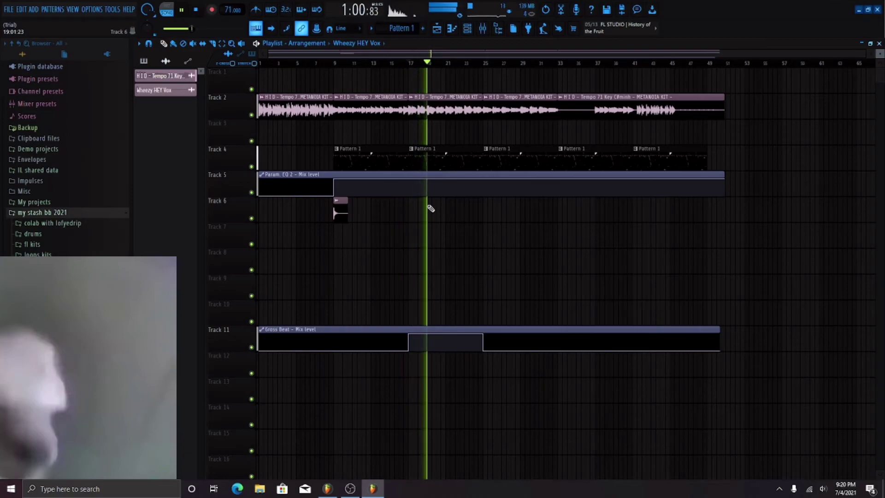
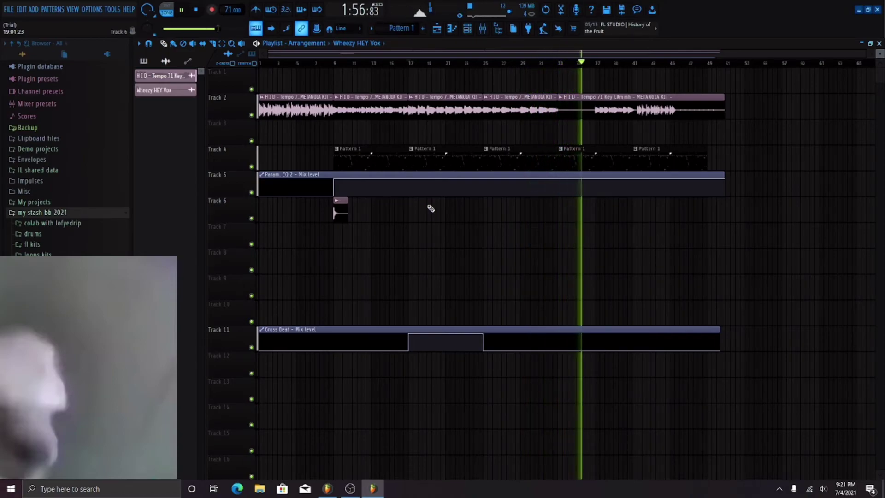
Step: Replace the Pattern 1 clips with the six separate drum patterns on Tracks 4 to 9, repeated from bar 9 to bar 65
{"action": "key", "text": "space"}
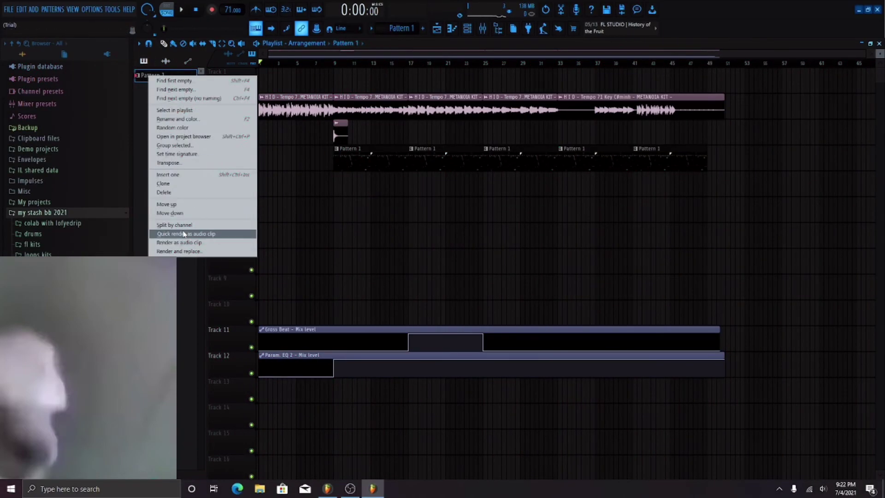
{"action": "left_click", "coordinate": [681, 163]}
{"action": "key", "text": "Delete"}
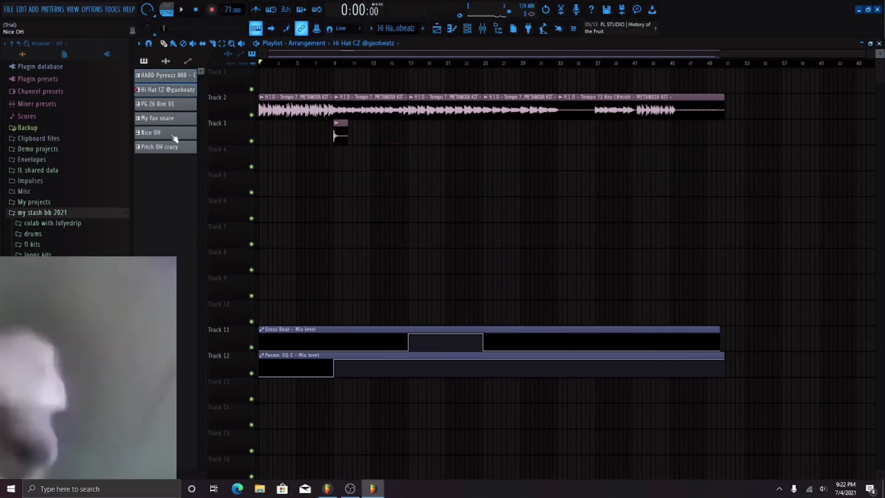
{"action": "left_click_drag", "start_coordinate": [168, 138], "coordinate": [408, 157]}
{"action": "key", "text": "ctrl+d"}
Step: Remove the 808 from bars 25 to 29 on Track 4, leaving a shortened clip that starts at bar 29
{"action": "key", "text": "space"}
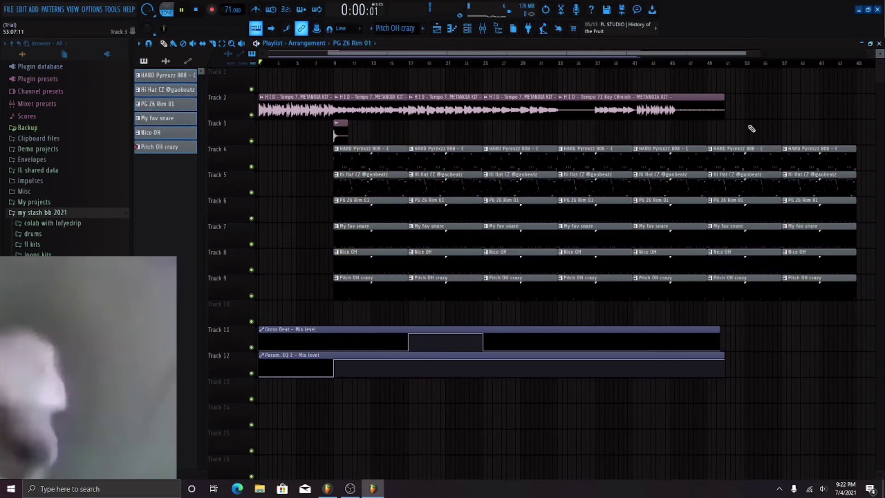
{"action": "left_click", "coordinate": [482, 63]}
{"action": "right_click", "coordinate": [502, 159]}
{"action": "left_click", "coordinate": [483, 63]}
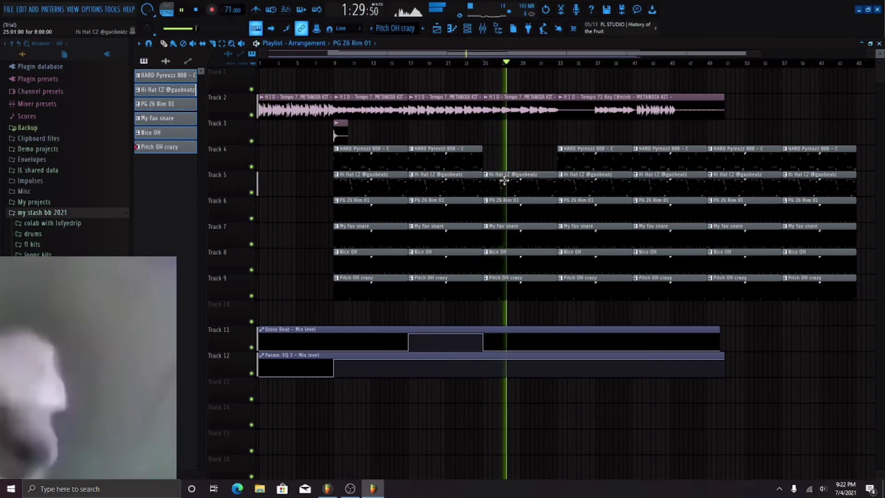
{"action": "left_click", "coordinate": [474, 153]}
{"action": "left_click", "coordinate": [486, 152]}
{"action": "left_click_drag", "start_coordinate": [484, 151], "coordinate": [519, 152]}
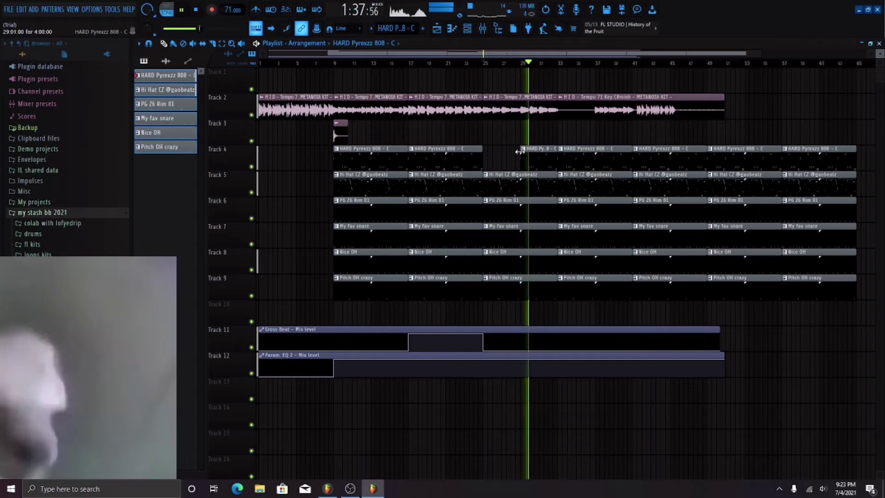
Step: Replace the H I D loop after bar 33 on Track 2 with a copy of the slice that starts at bar 25
{"action": "right_click", "coordinate": [588, 116]}
{"action": "left_click_drag", "start_coordinate": [555, 80], "coordinate": [493, 135], "text": "ctrl"}
{"action": "key", "text": "ctrl+b"}
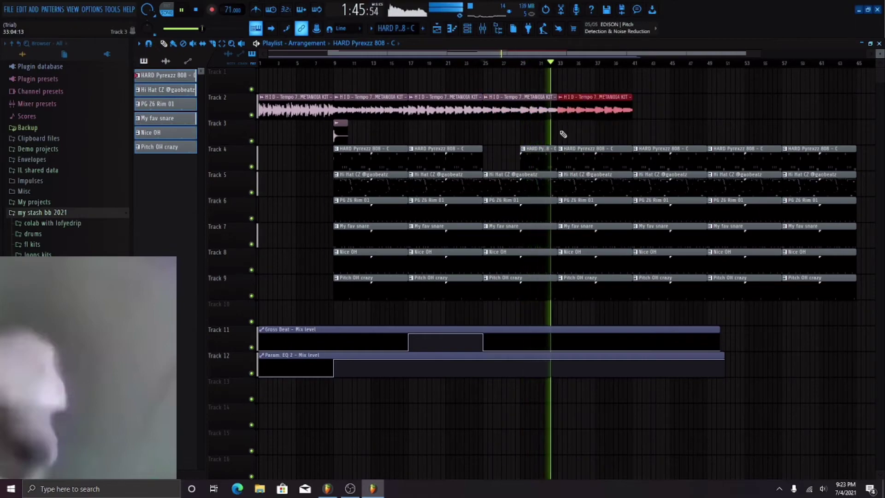
{"action": "key", "text": "ctrl+d"}
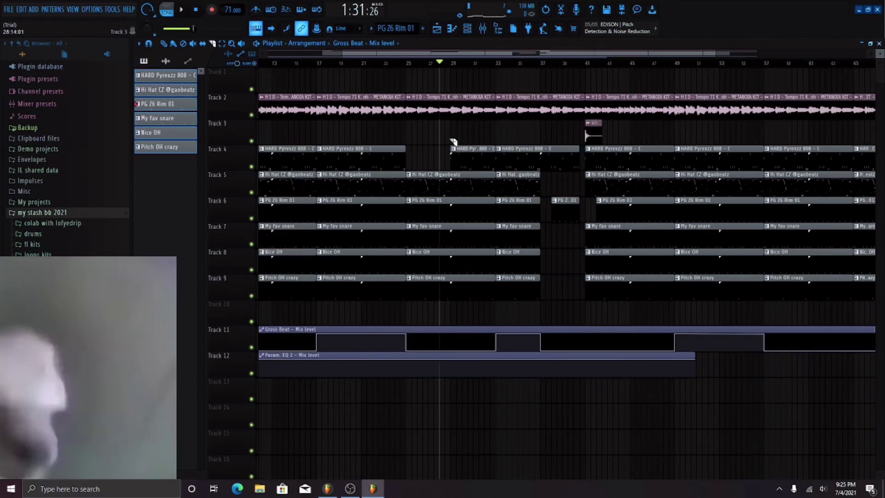
Step: Cut a gap from 29:03 to bar 30 in the drum clips on Tracks 4 to 9 and the loop on Track 2
{"action": "scroll", "coordinate": [456, 142], "scroll_direction": "up", "scroll_amount": 3}
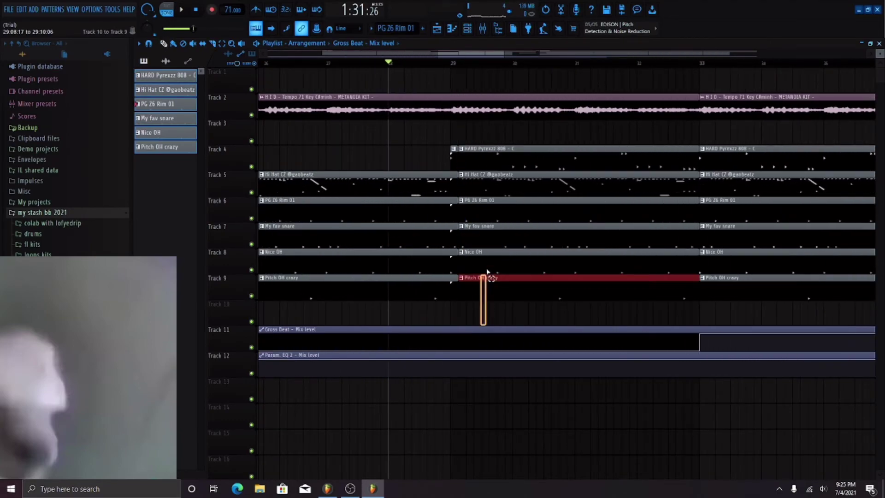
{"action": "left_click_drag", "start_coordinate": [488, 272], "coordinate": [511, 149]}
{"action": "left_click", "coordinate": [507, 138]}
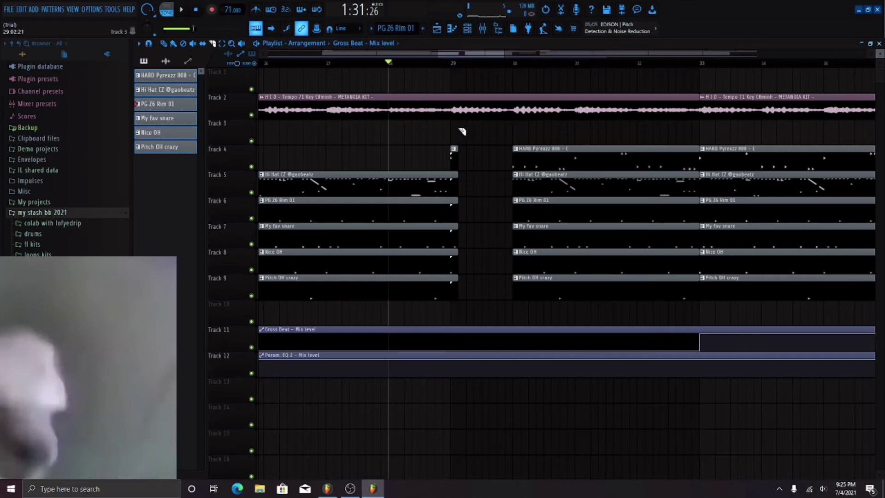
{"action": "right_click", "coordinate": [458, 99]}
{"action": "left_click", "coordinate": [465, 80]}
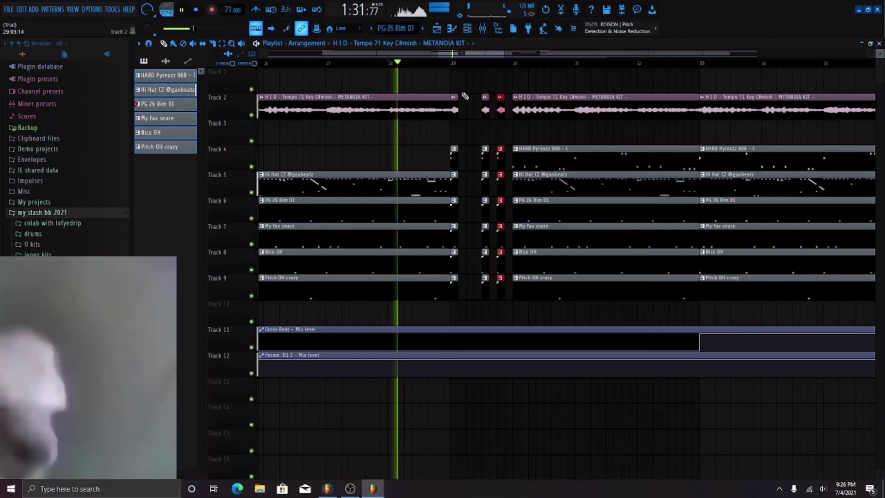
Step: Copy the short slices at bar 29 on Tracks 2 and 4 to 9 to 29:05, and play the stutter
{"action": "left_click", "coordinate": [471, 87], "text": "ctrl"}
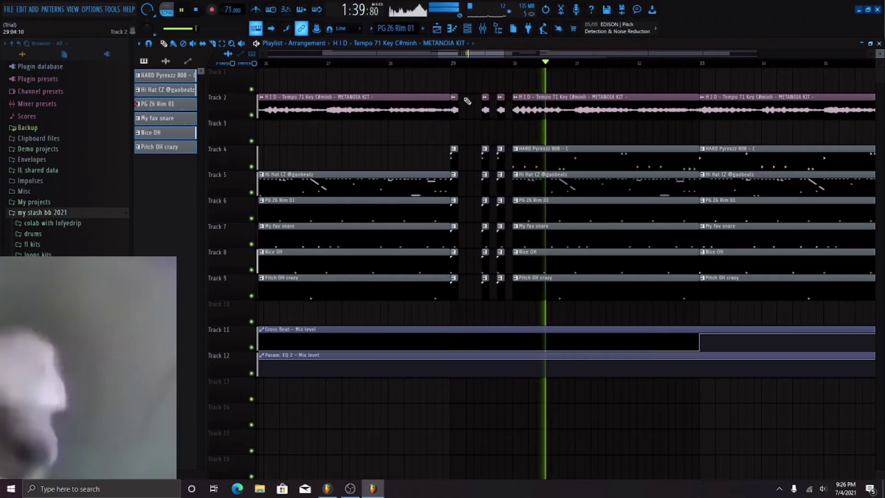
{"action": "left_click_drag", "start_coordinate": [455, 69], "coordinate": [453, 299]}
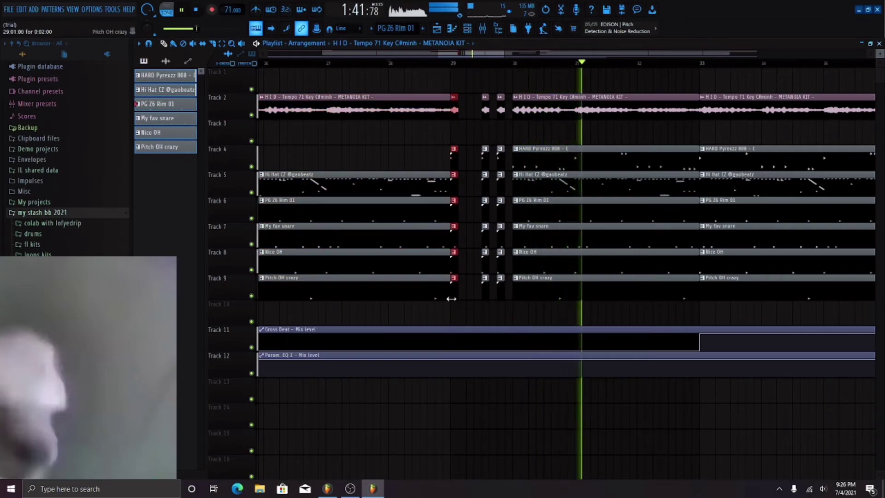
{"action": "key", "text": "ctrl+b"}
{"action": "key", "text": "shift+Right"}
{"action": "key", "text": "shift+Right"}
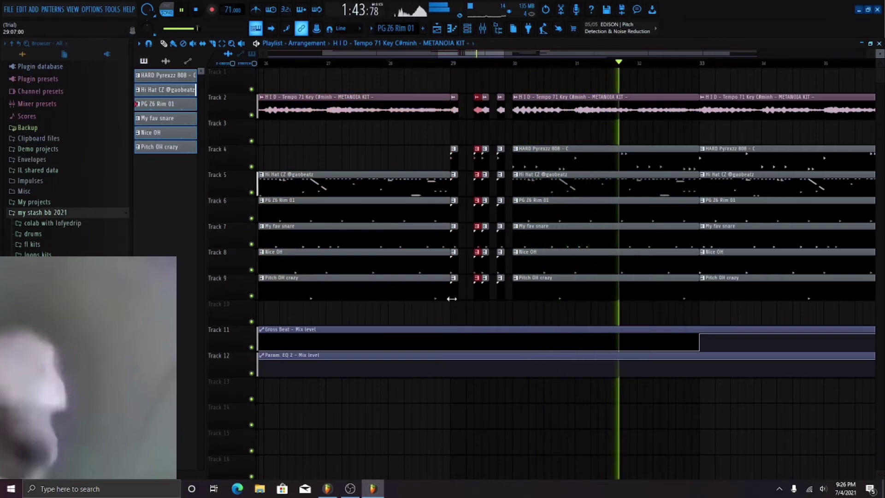
{"action": "key", "text": "space"}
{"action": "left_click", "coordinate": [496, 134], "text": "ctrl"}
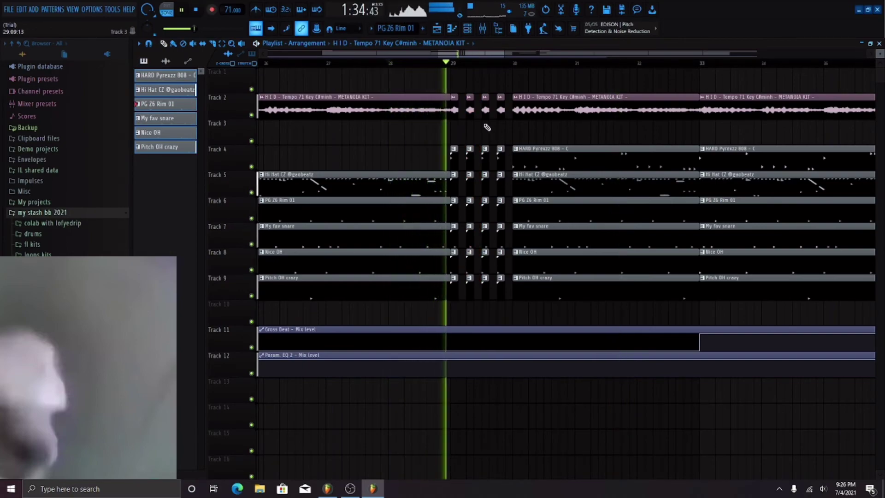
Step: Try repeating the short slices from 29:13 at 29:15 on Tracks 2 and 4 to 9, and play the result
{"action": "left_click_drag", "start_coordinate": [487, 91], "coordinate": [498, 291]}
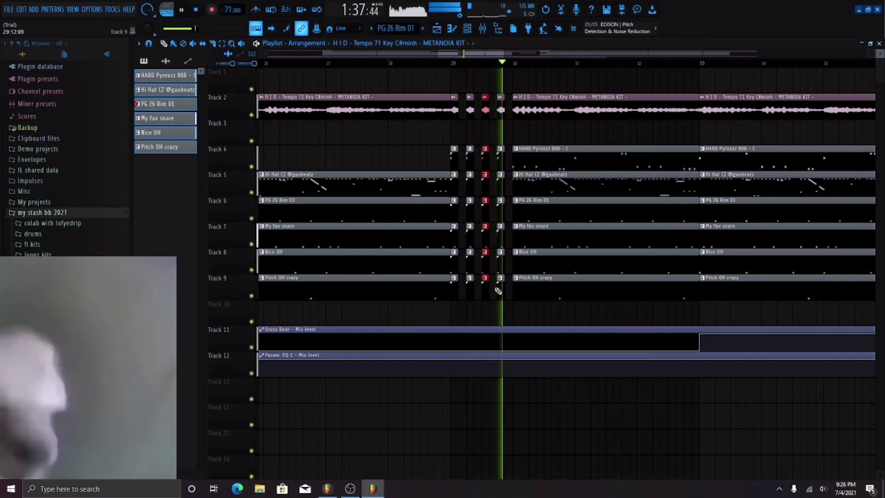
{"action": "left_click", "coordinate": [494, 126], "text": "ctrl"}
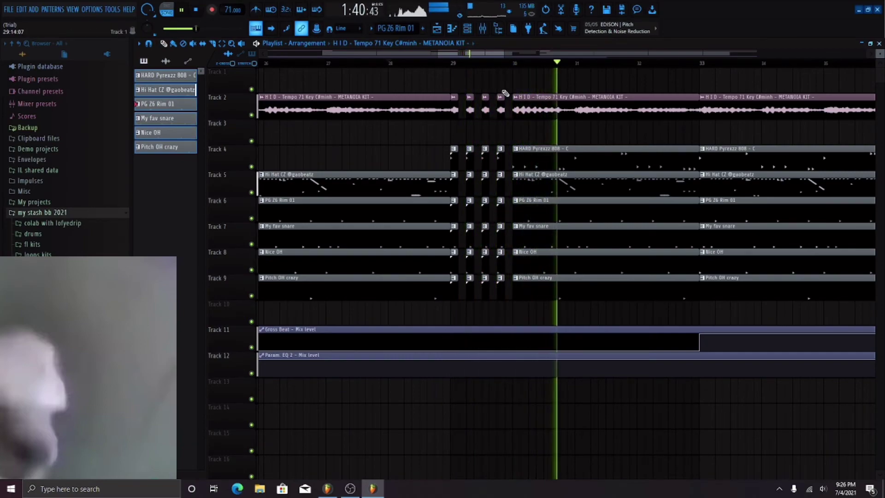
{"action": "left_click_drag", "start_coordinate": [497, 69], "coordinate": [501, 282]}
{"action": "key", "text": "ctrl+b"}
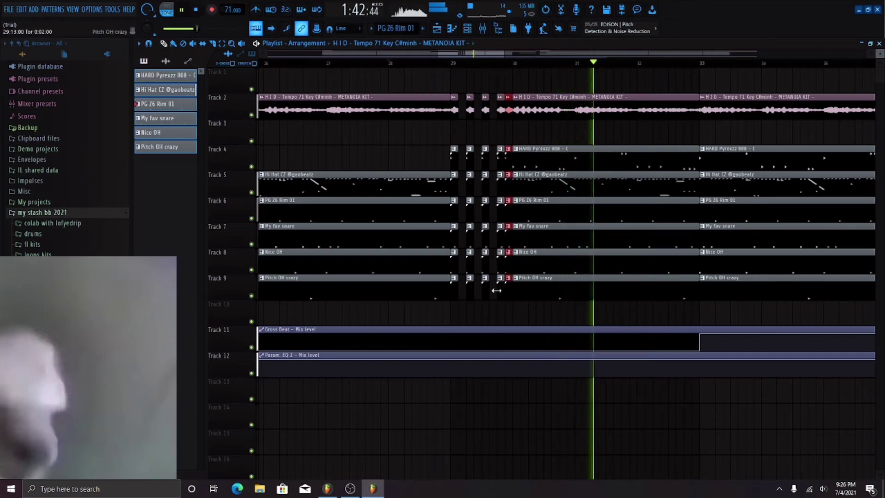
{"action": "key", "text": "space"}
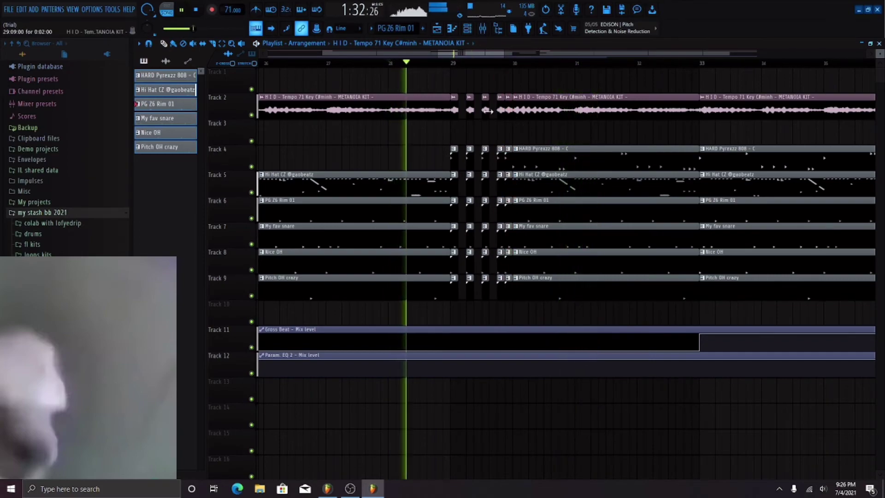
Step: Extend the Track 2 loop slice at 29:09 up to 29:13 and delete the slices at 29:15 on Tracks 2 and 4 to 9
{"action": "left_click_drag", "start_coordinate": [488, 111], "coordinate": [493, 111]}
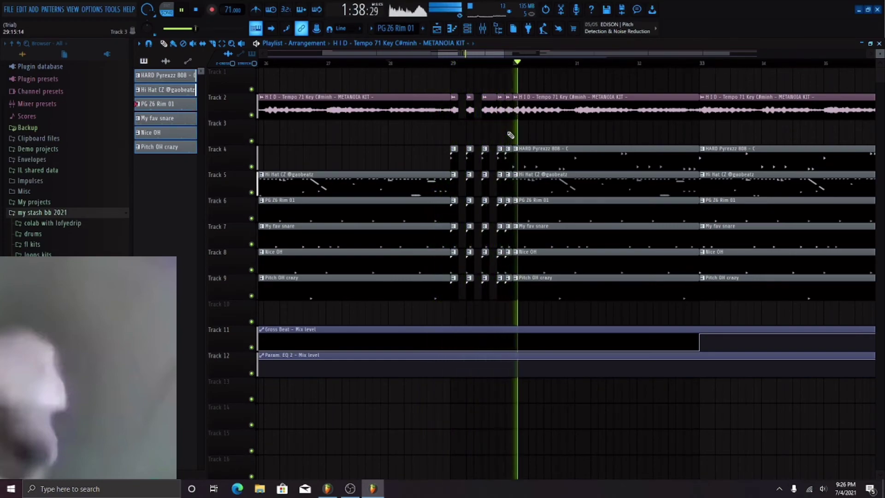
{"action": "right_click", "coordinate": [509, 105]}
{"action": "right_click", "coordinate": [509, 151]}
{"action": "right_click", "coordinate": [508, 182]}
{"action": "right_click", "coordinate": [503, 194]}
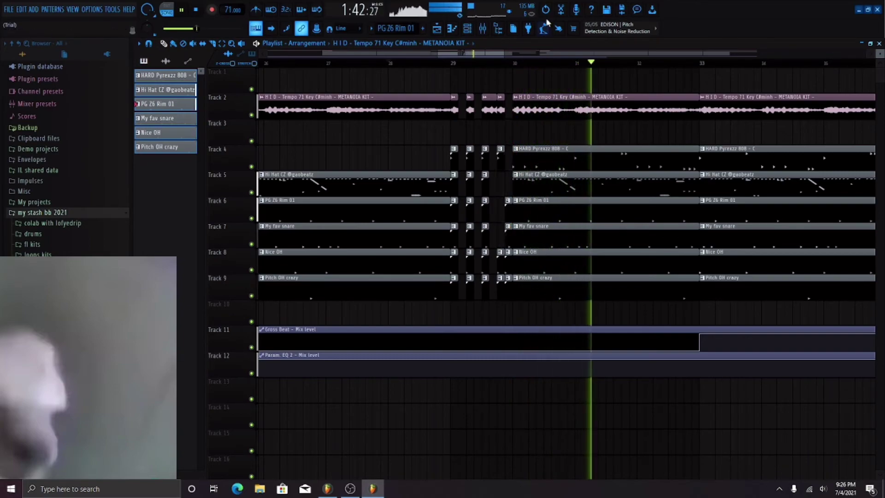
{"action": "key", "text": "ctrl+z"}
{"action": "left_click_drag", "start_coordinate": [509, 122], "coordinate": [512, 299]}
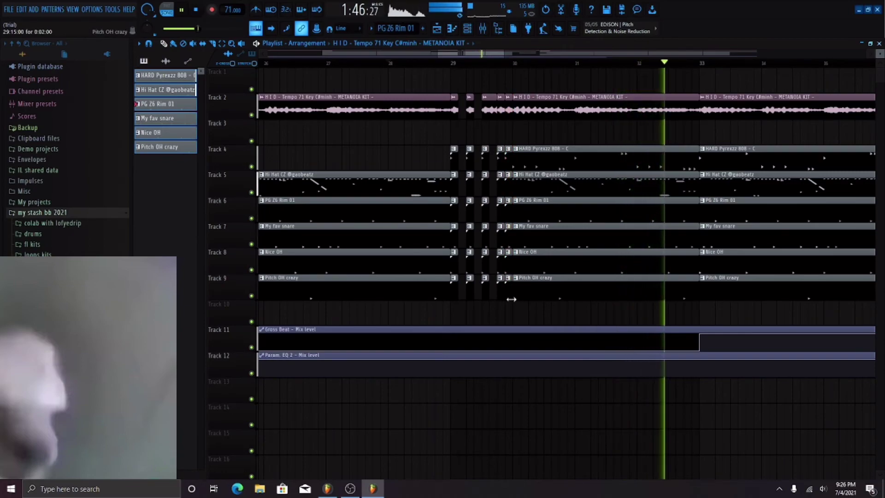
{"action": "left_click_drag", "start_coordinate": [512, 89], "coordinate": [509, 305]}
{"action": "key", "text": "space"}
{"action": "key", "text": "Delete"}
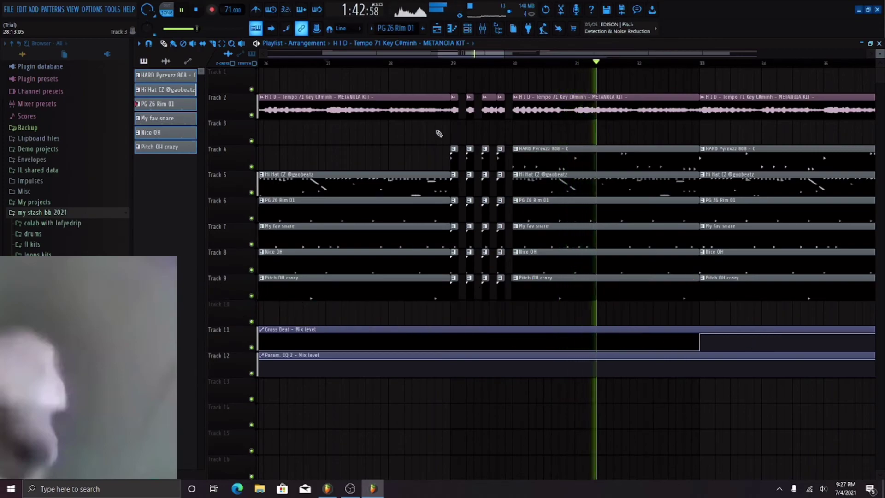
Step: Add the tafg audio sample from the browser to Track 1 at 2:09
{"action": "scroll", "coordinate": [439, 134], "scroll_direction": "down", "scroll_amount": 5}
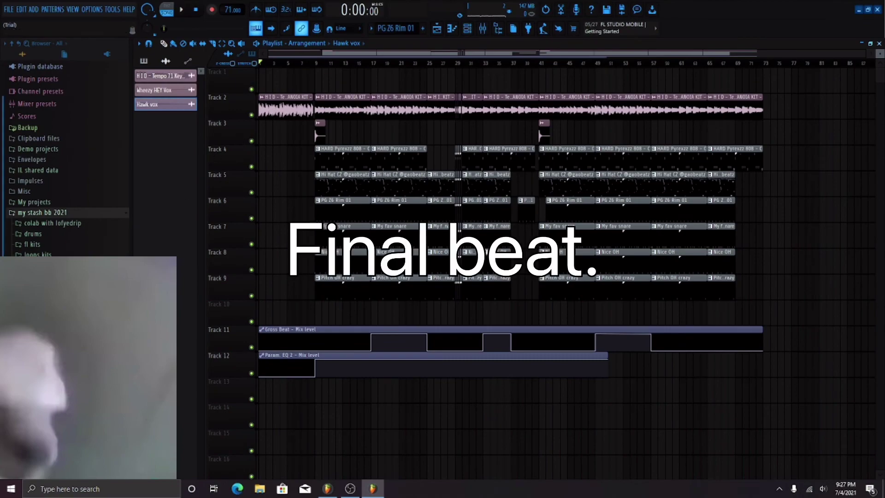
{"action": "scroll", "coordinate": [67, 157], "scroll_direction": "up", "scroll_amount": 1}
{"action": "scroll", "coordinate": [66, 156], "scroll_direction": "up", "scroll_amount": 1}
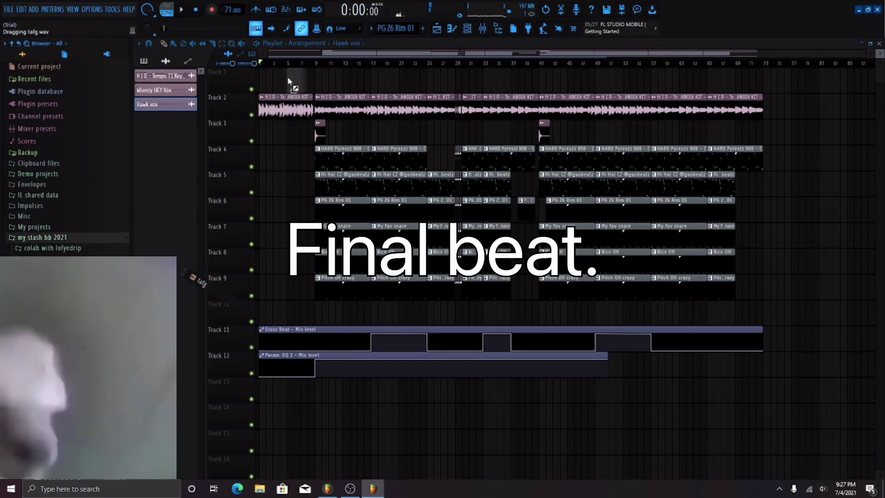
{"action": "left_click_drag", "start_coordinate": [289, 82], "coordinate": [267, 84]}
{"action": "scroll", "coordinate": [263, 85], "scroll_direction": "up", "scroll_amount": 5}
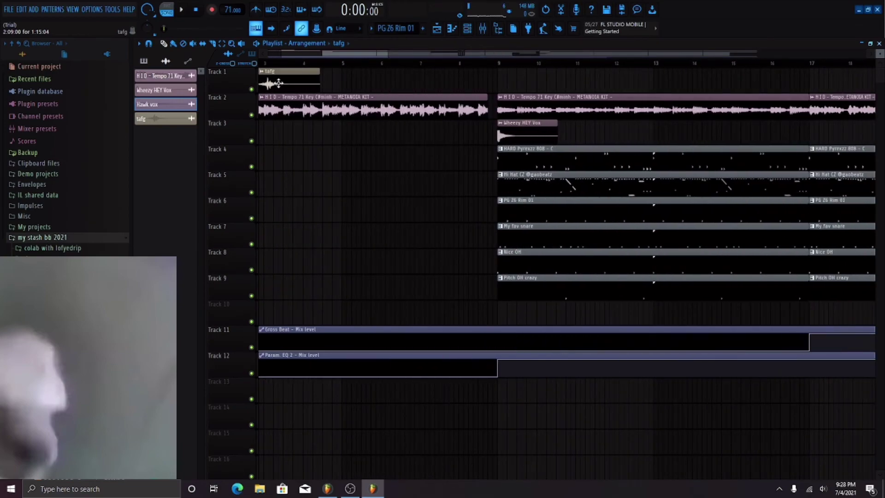
{"action": "scroll", "coordinate": [275, 83], "scroll_direction": "down", "scroll_amount": 6}
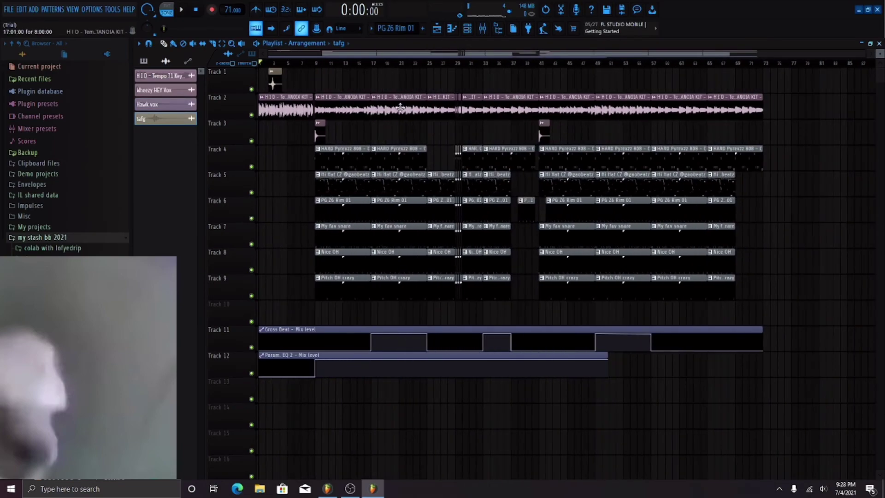
Step: Play the finished arrangement from the start and stop the playback
{"action": "key", "text": "space"}
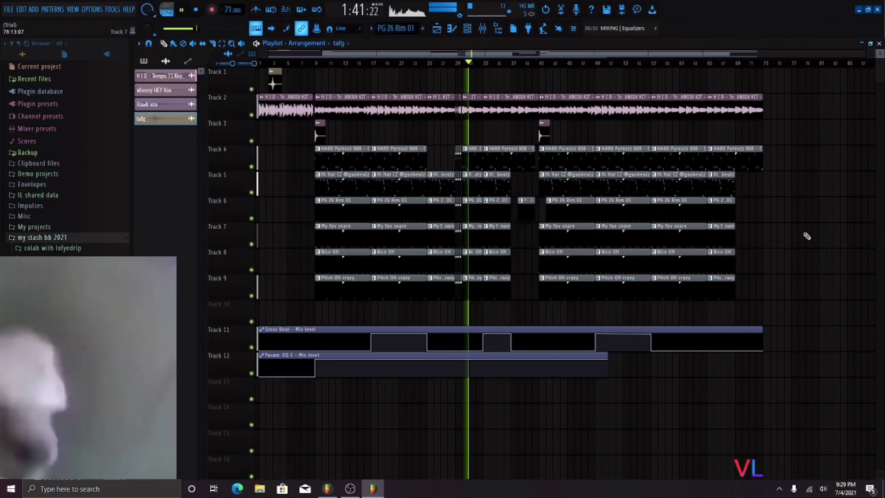
{"action": "key", "text": "space"}
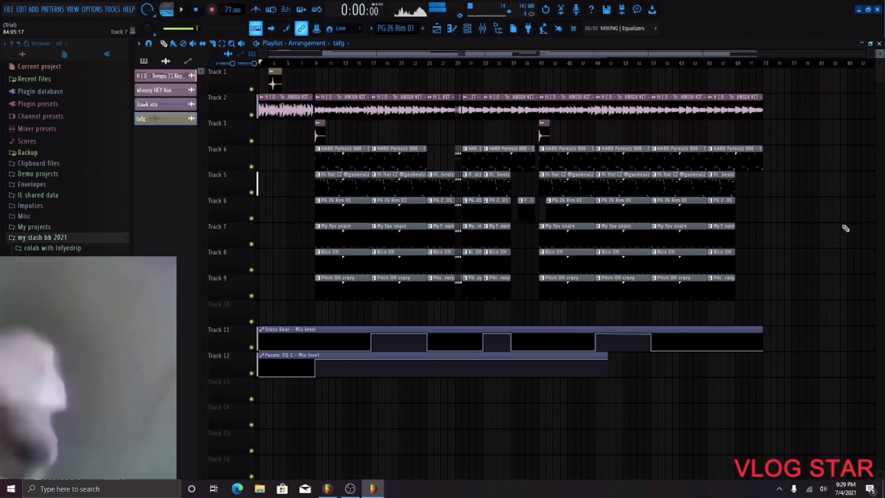